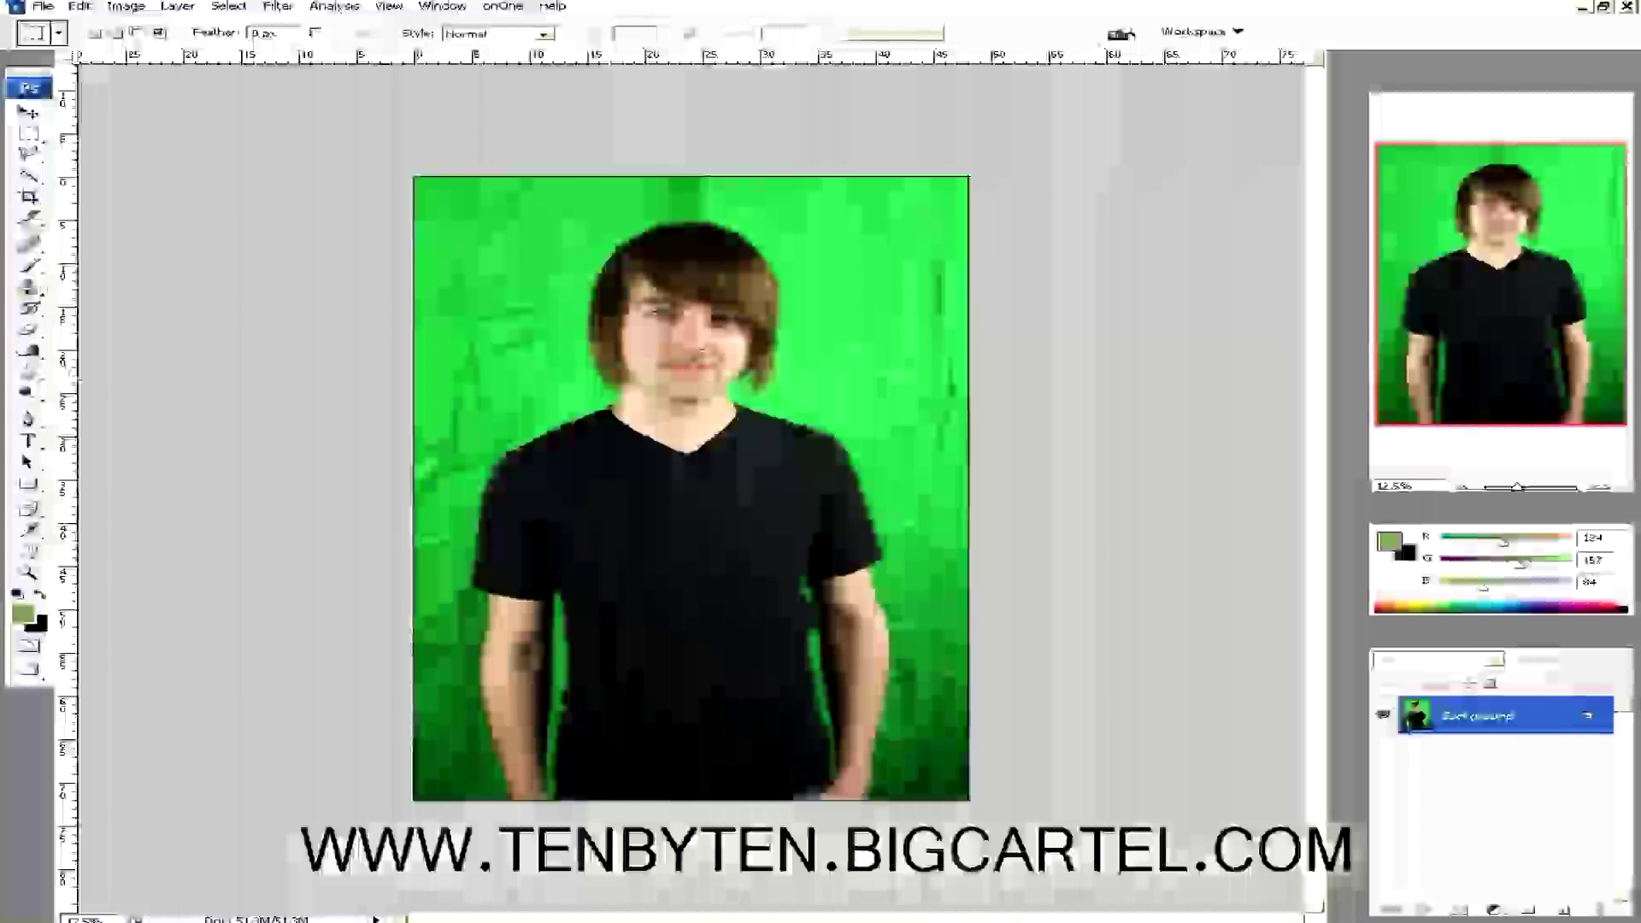
Zoom in on the portrait until the eye beside the longer-exposed brow fills the view.
{"action": "left_click", "coordinate": [39, 573]}
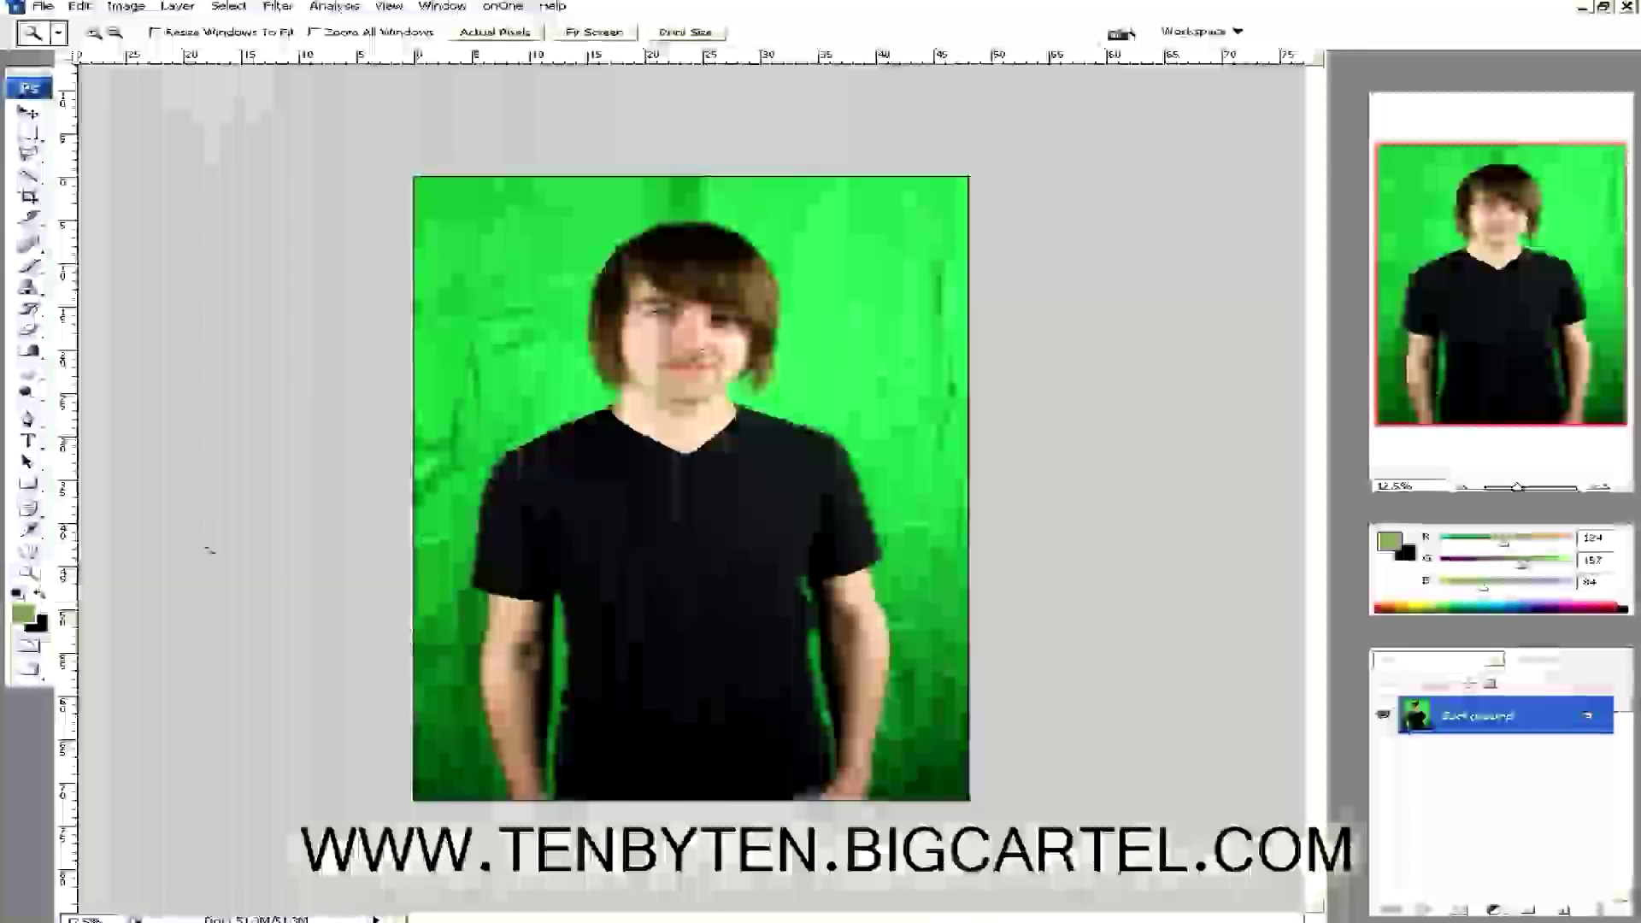
{"action": "right_click", "coordinate": [538, 391]}
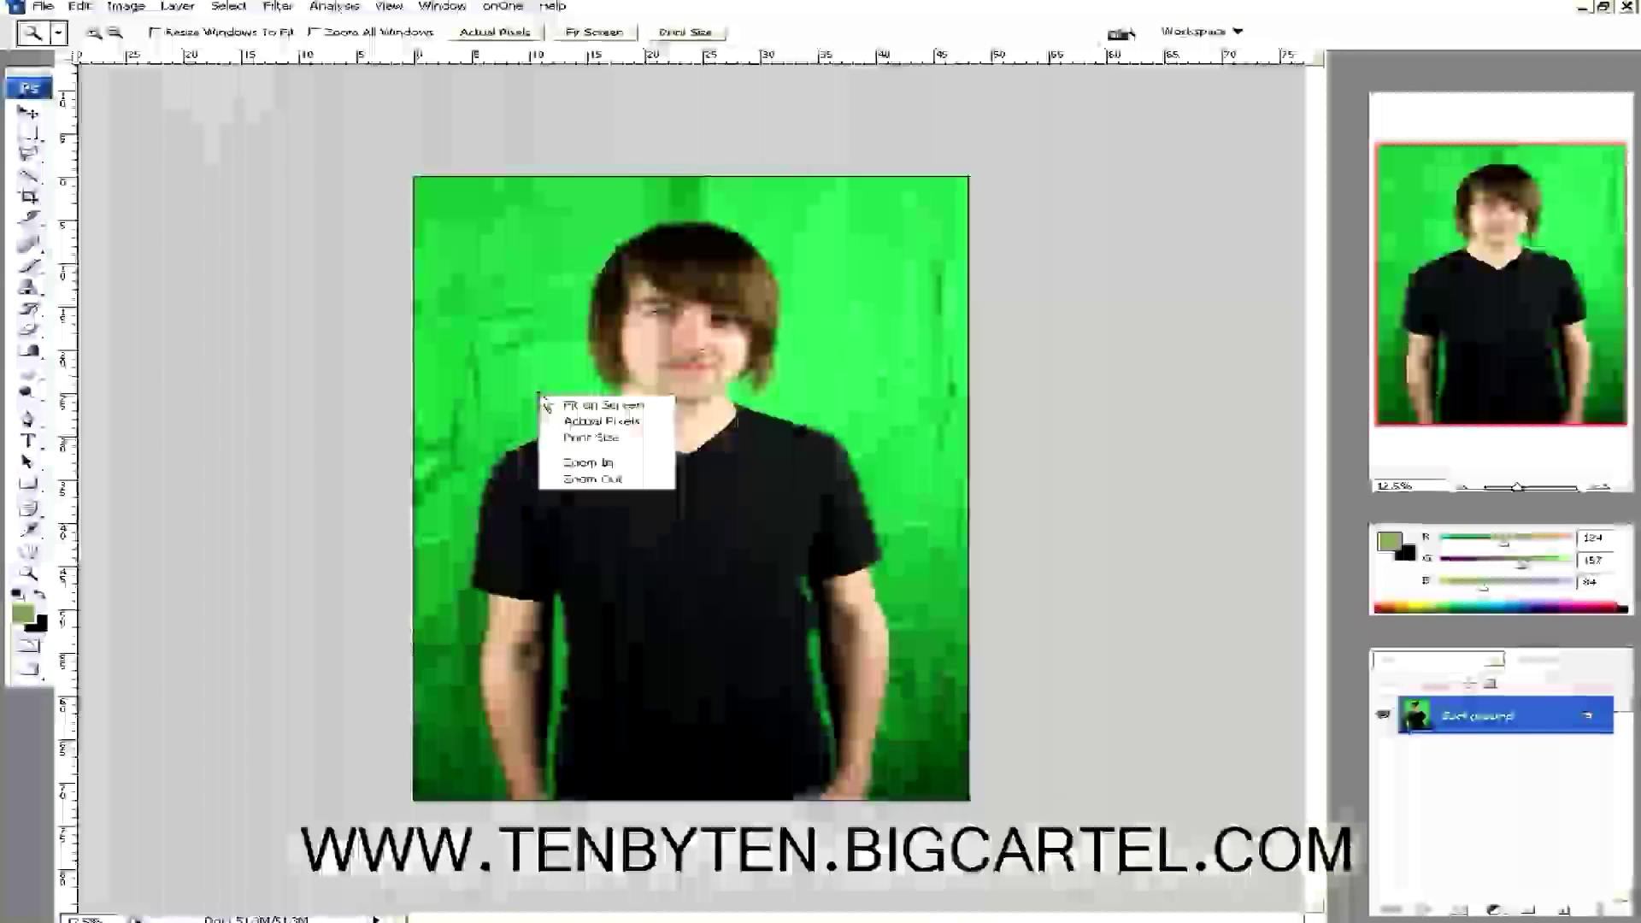
{"action": "left_click", "coordinate": [665, 310]}
{"action": "left_click", "coordinate": [648, 325]}
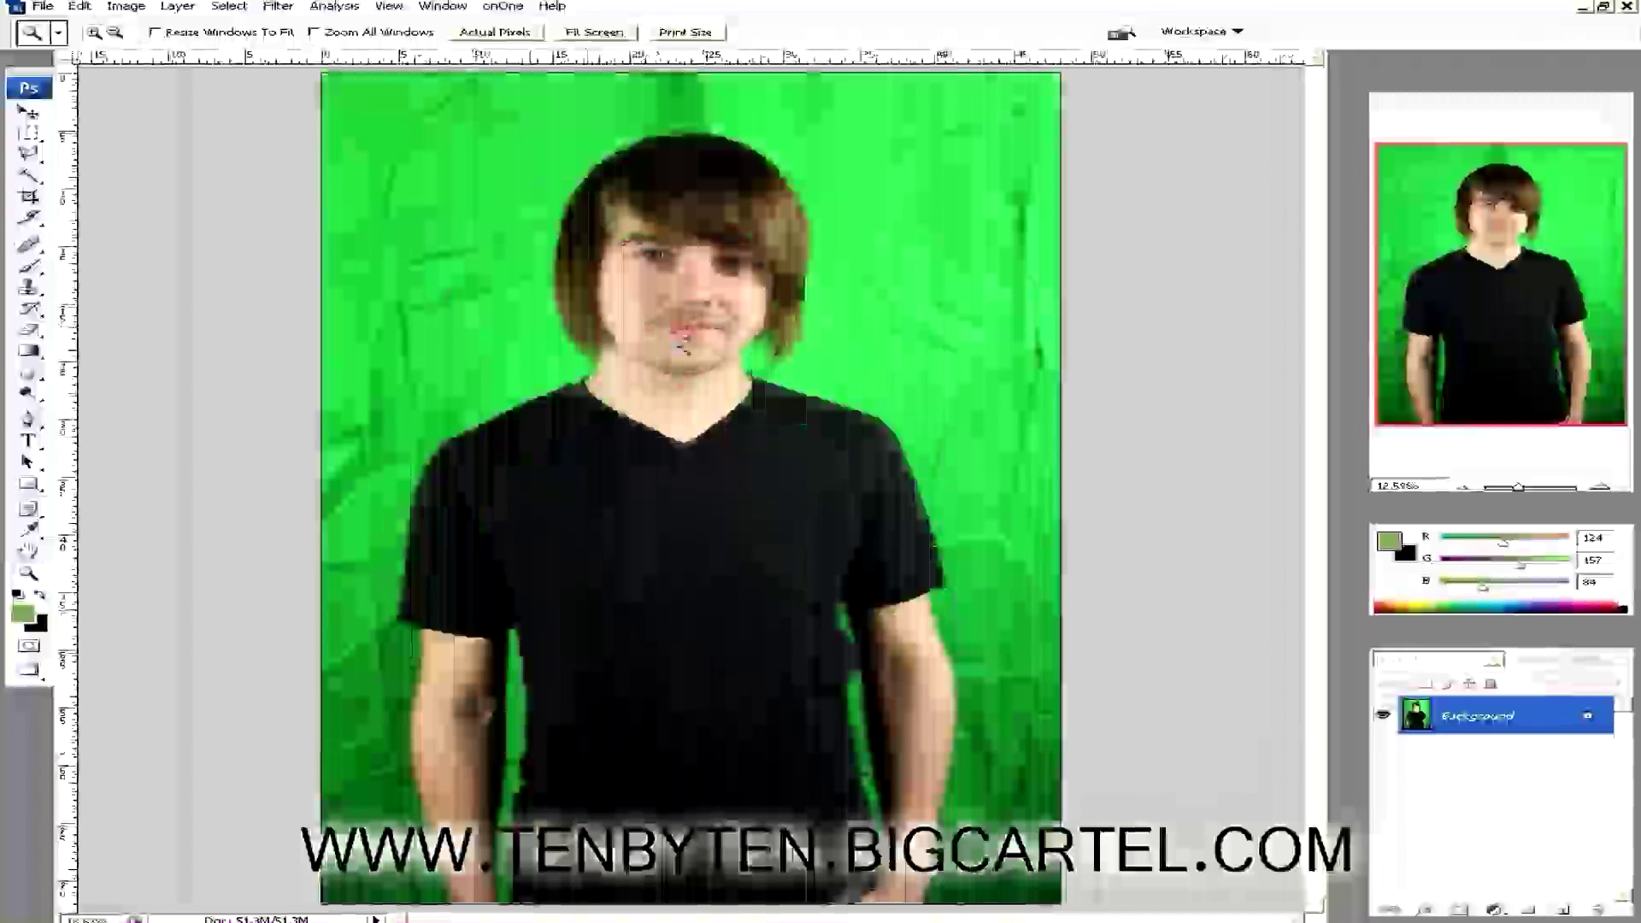
{"action": "left_click", "coordinate": [678, 348]}
{"action": "left_click", "coordinate": [662, 478]}
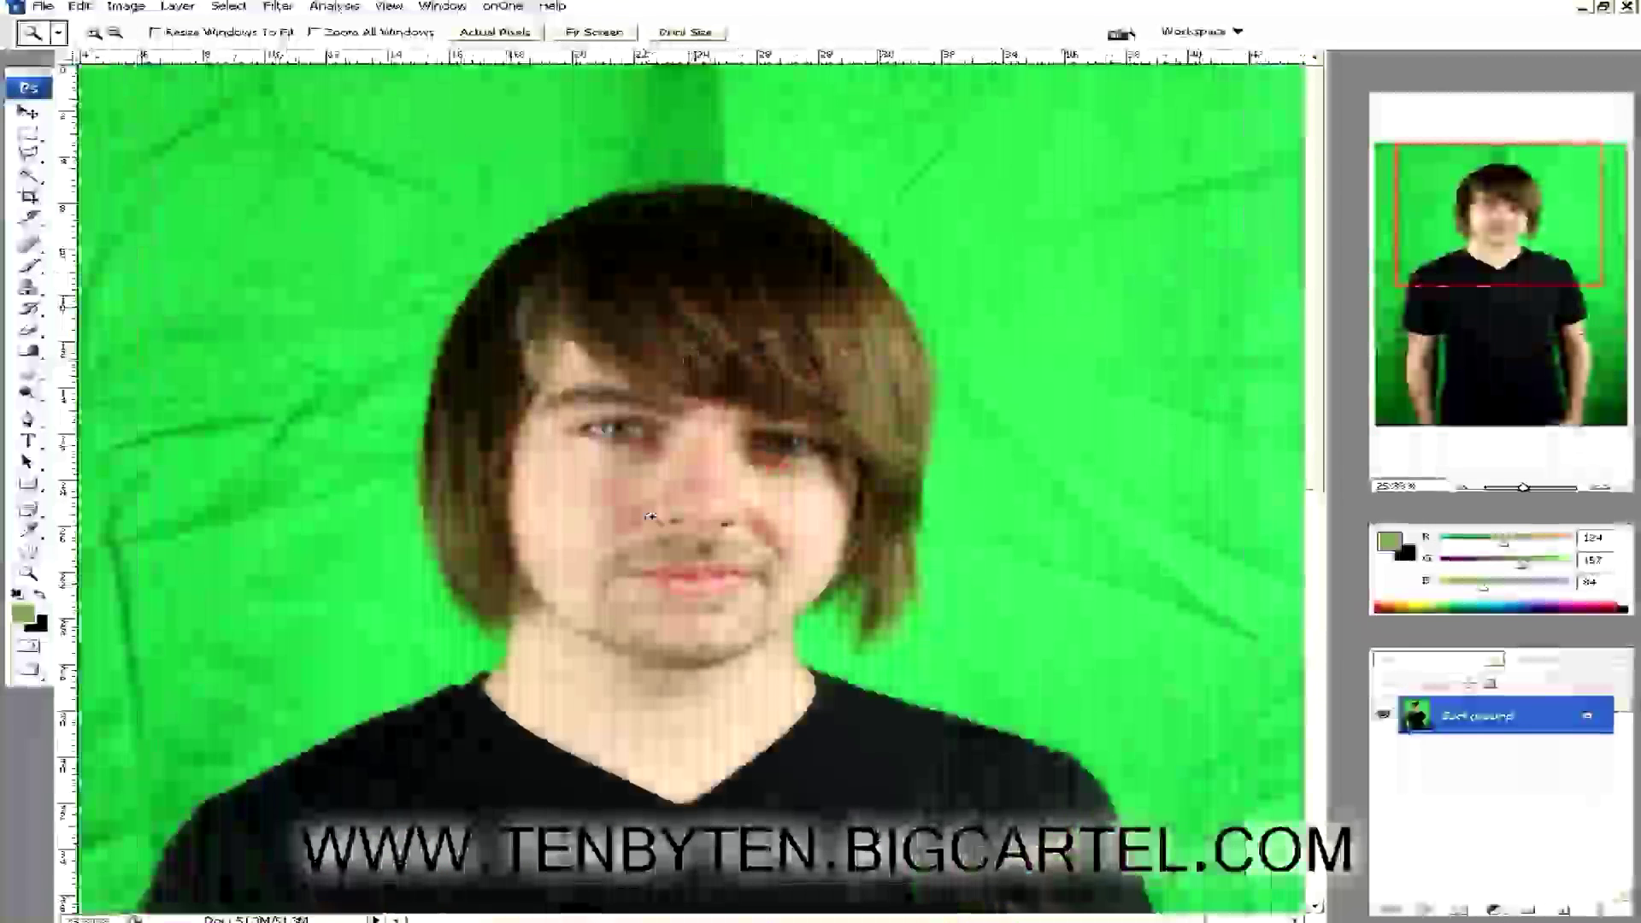
{"action": "left_click", "coordinate": [701, 416]}
{"action": "left_click", "coordinate": [715, 368]}
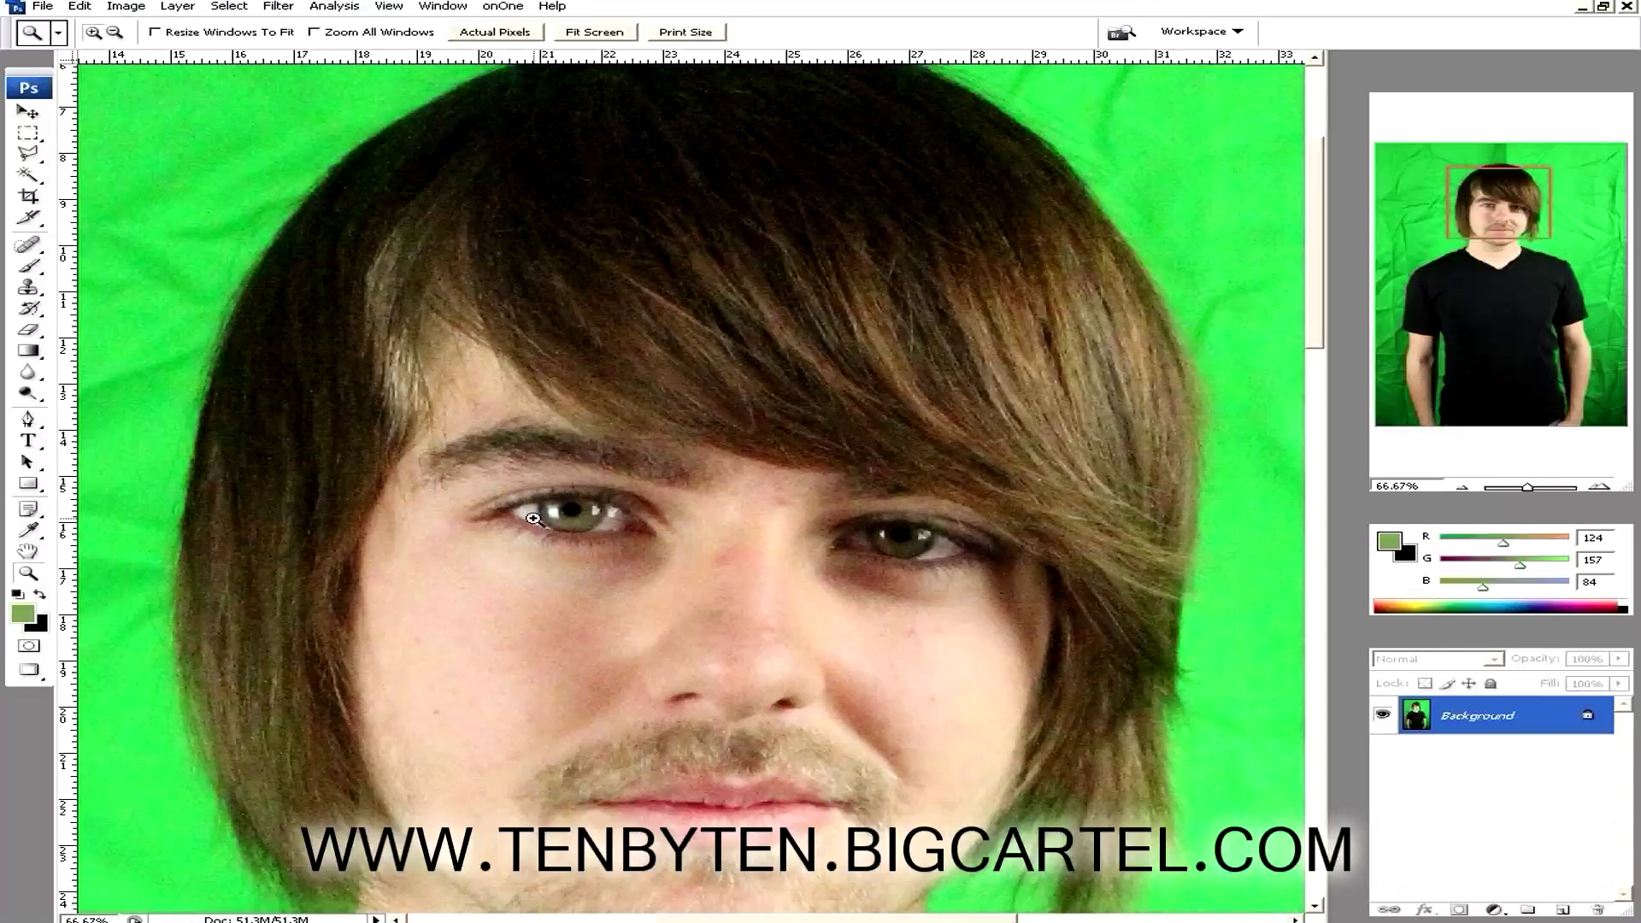
{"action": "left_click", "coordinate": [564, 530]}
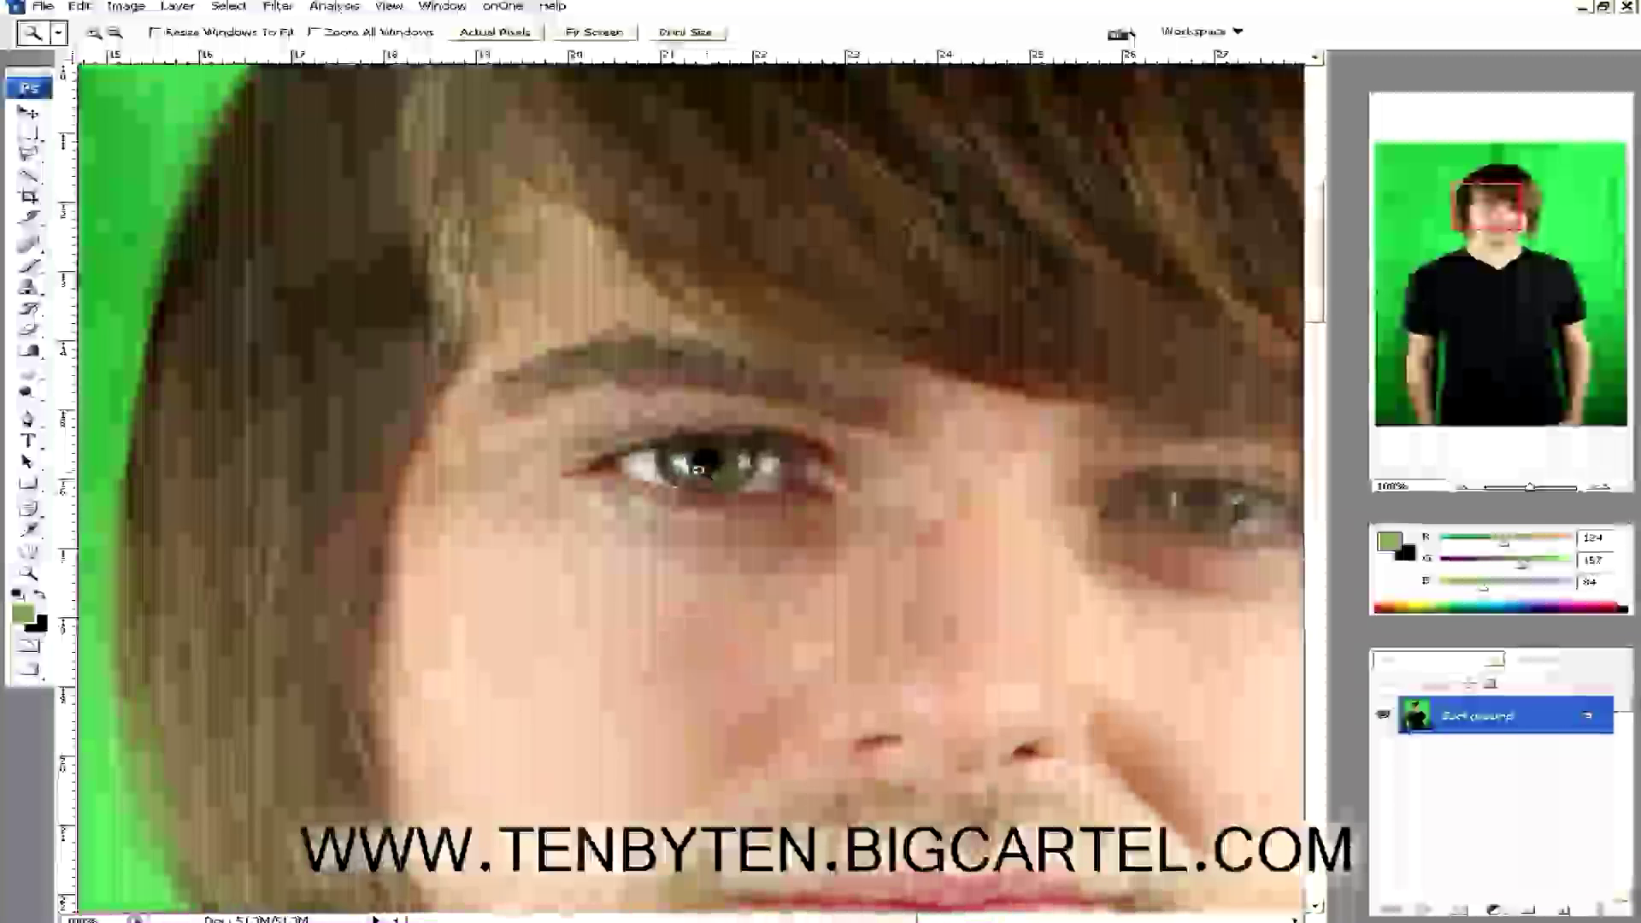
{"action": "left_click", "coordinate": [684, 477]}
{"action": "left_click", "coordinate": [688, 480]}
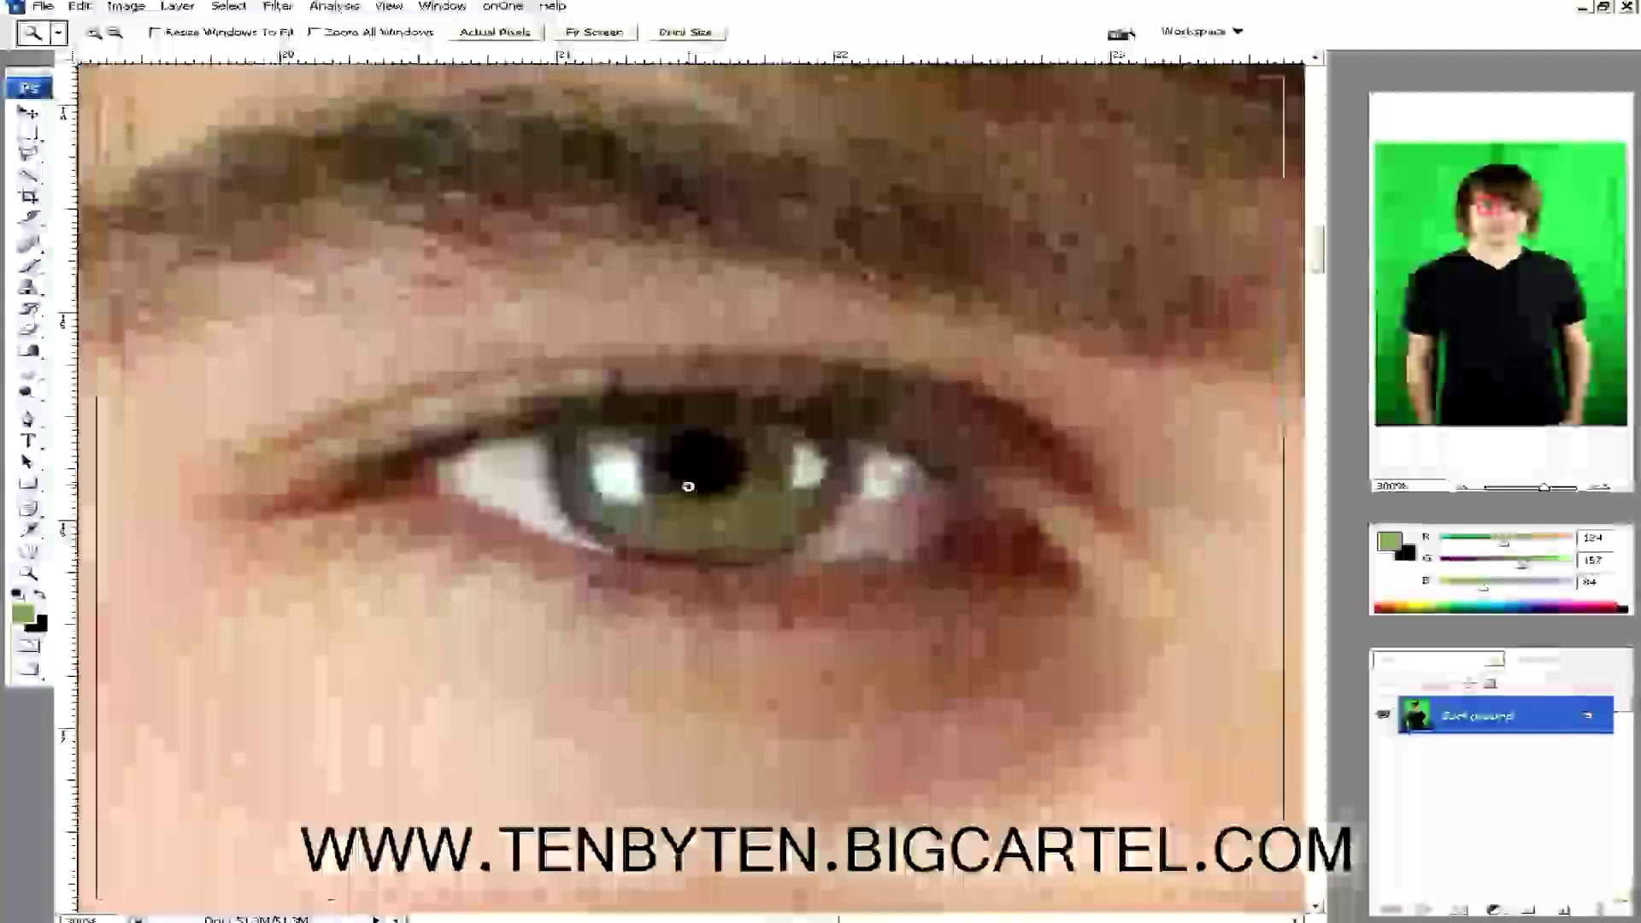
{"action": "left_click", "coordinate": [686, 485]}
{"action": "left_click", "coordinate": [714, 471]}
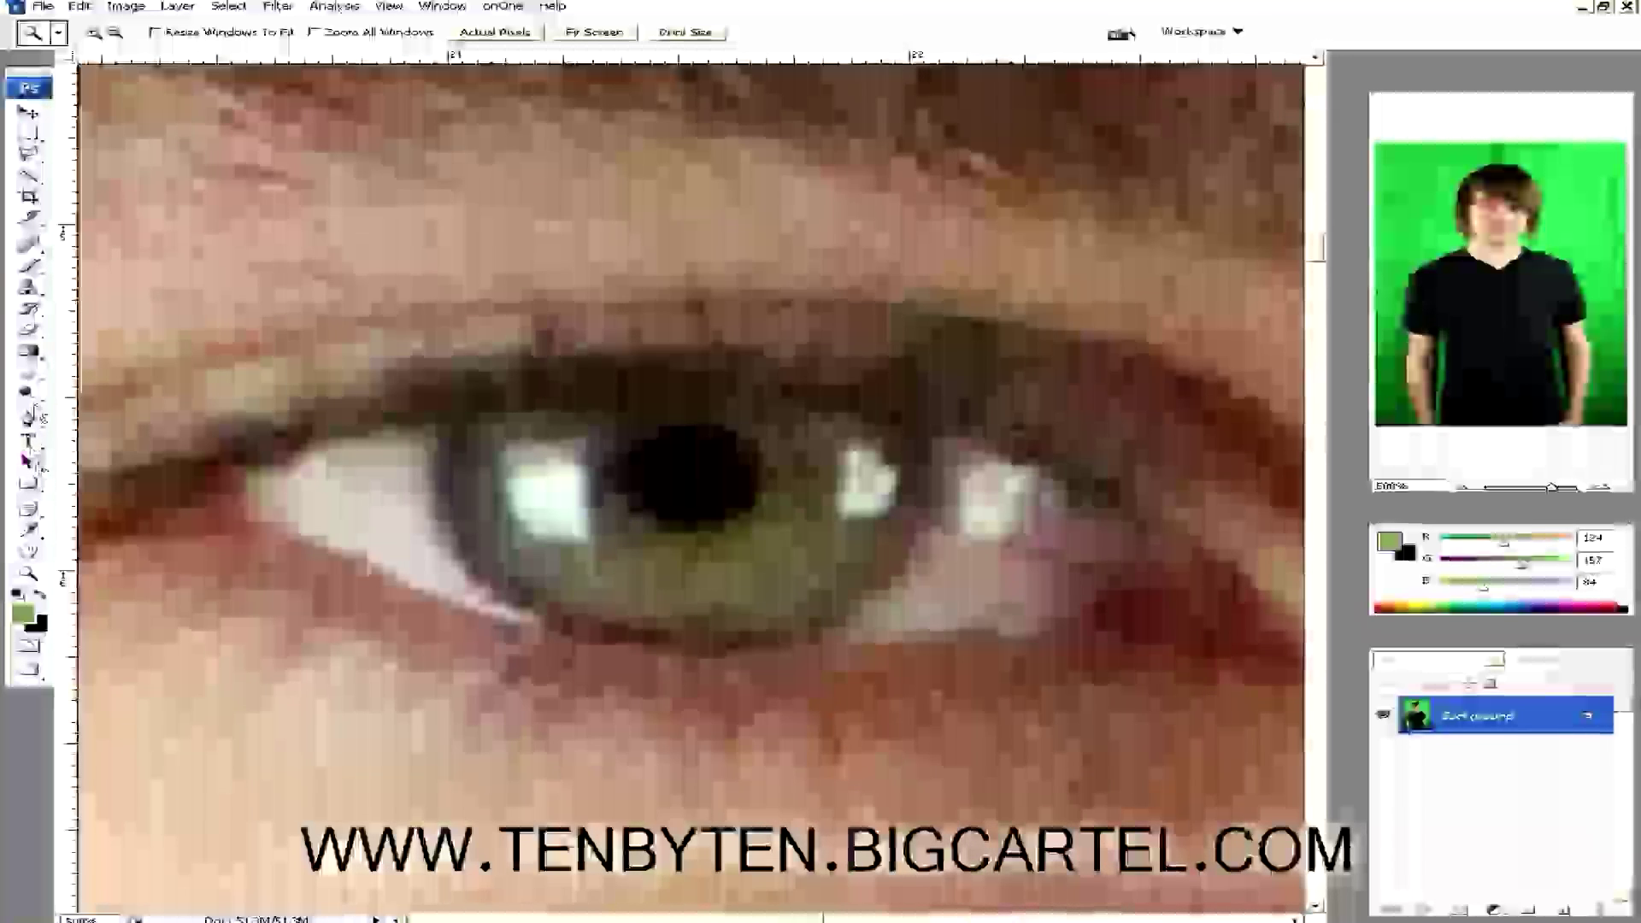
{"action": "left_click", "coordinate": [26, 152]}
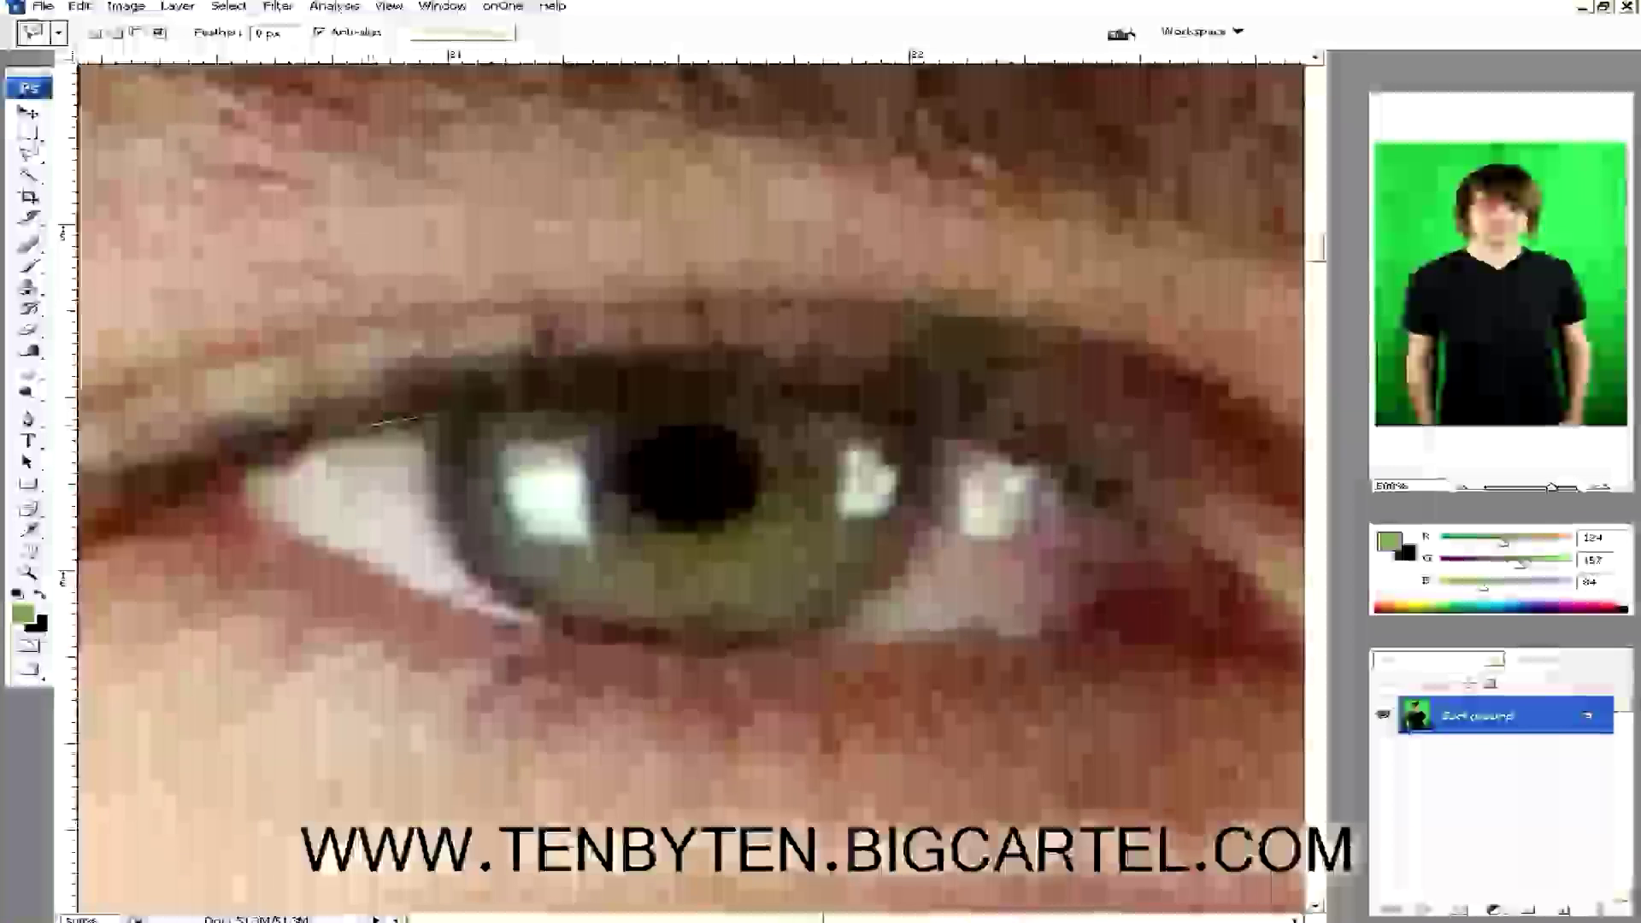
{"action": "left_click", "coordinate": [418, 417]}
{"action": "key", "text": "Escape"}
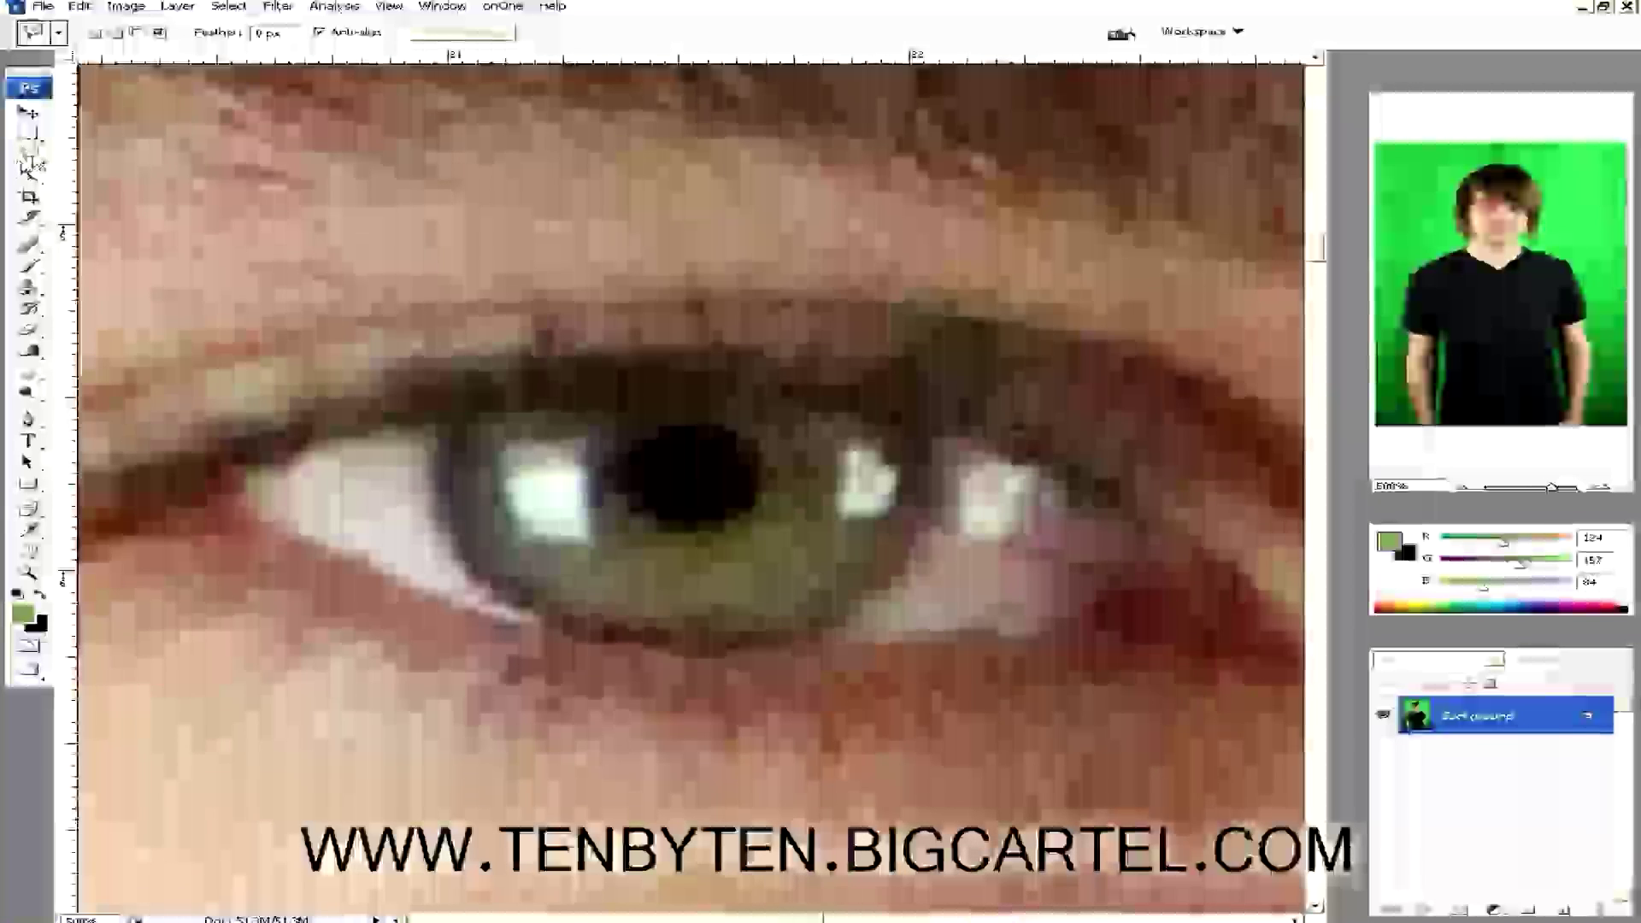
Try outlining the outer white area of the eye with the Magnetic Lasso tool.
{"action": "left_click", "coordinate": [31, 155]}
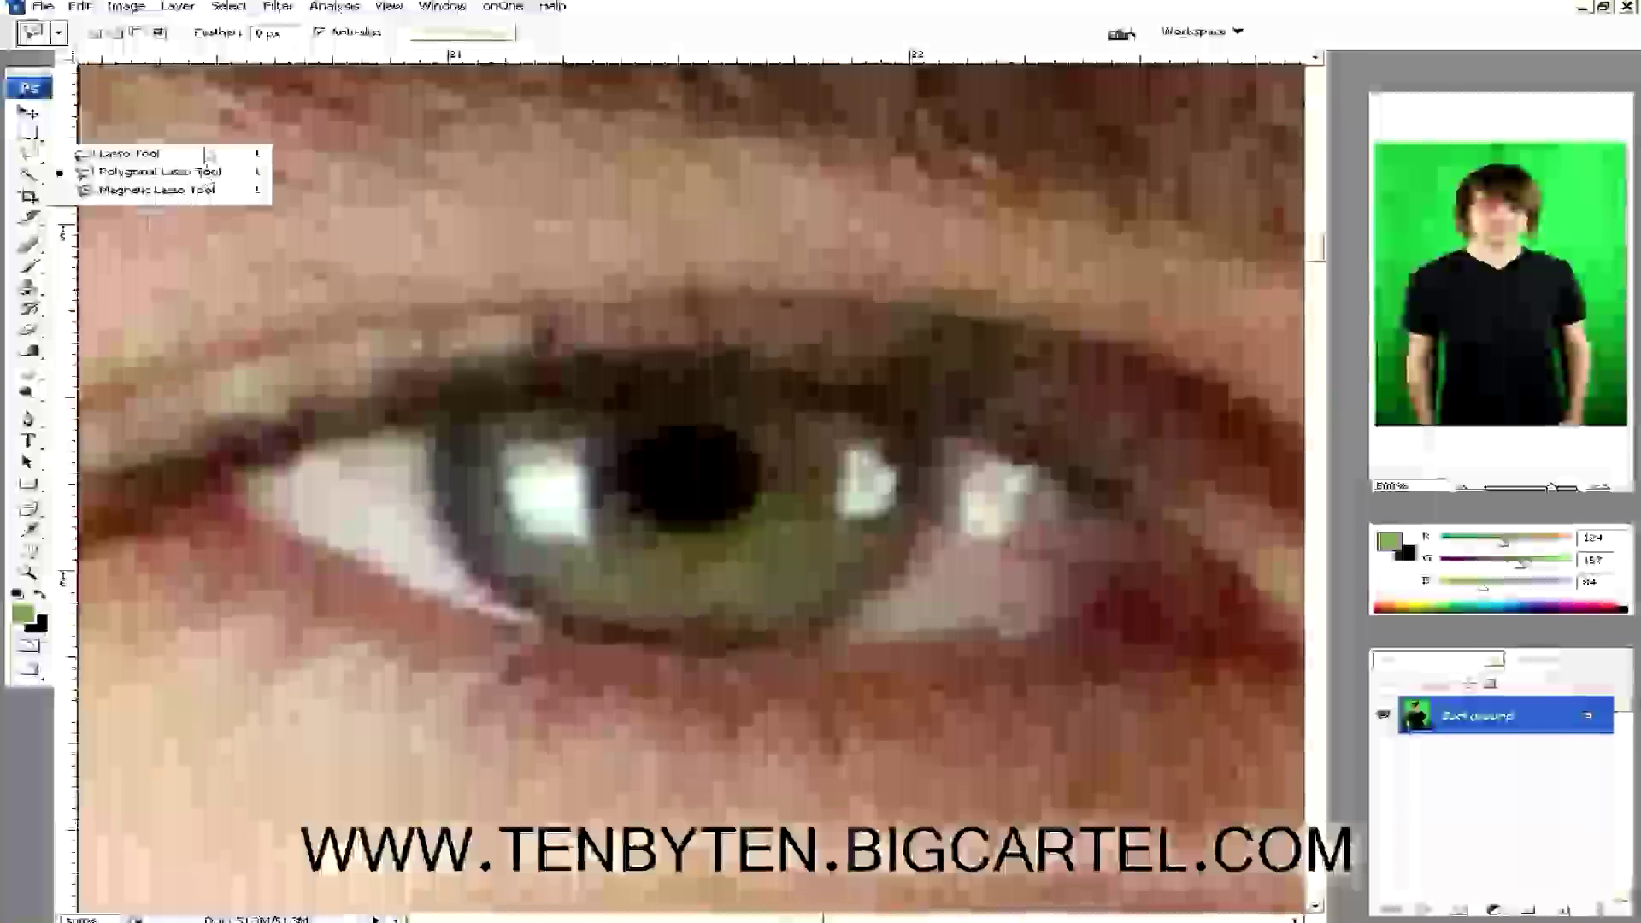
{"action": "left_click", "coordinate": [156, 190]}
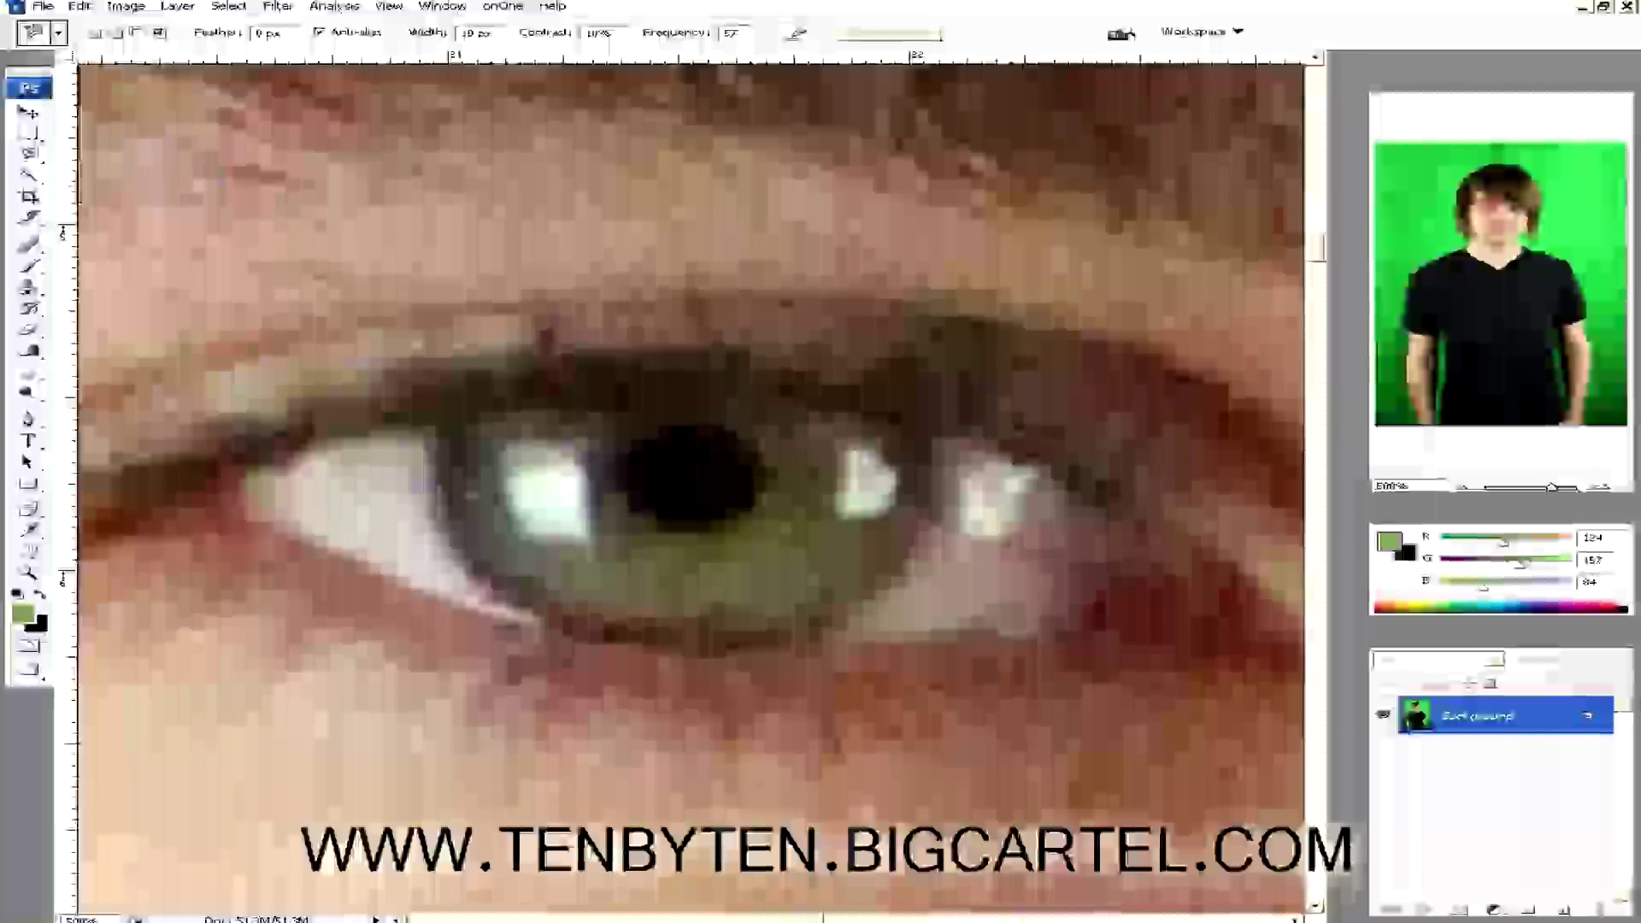
{"action": "left_click", "coordinate": [417, 425]}
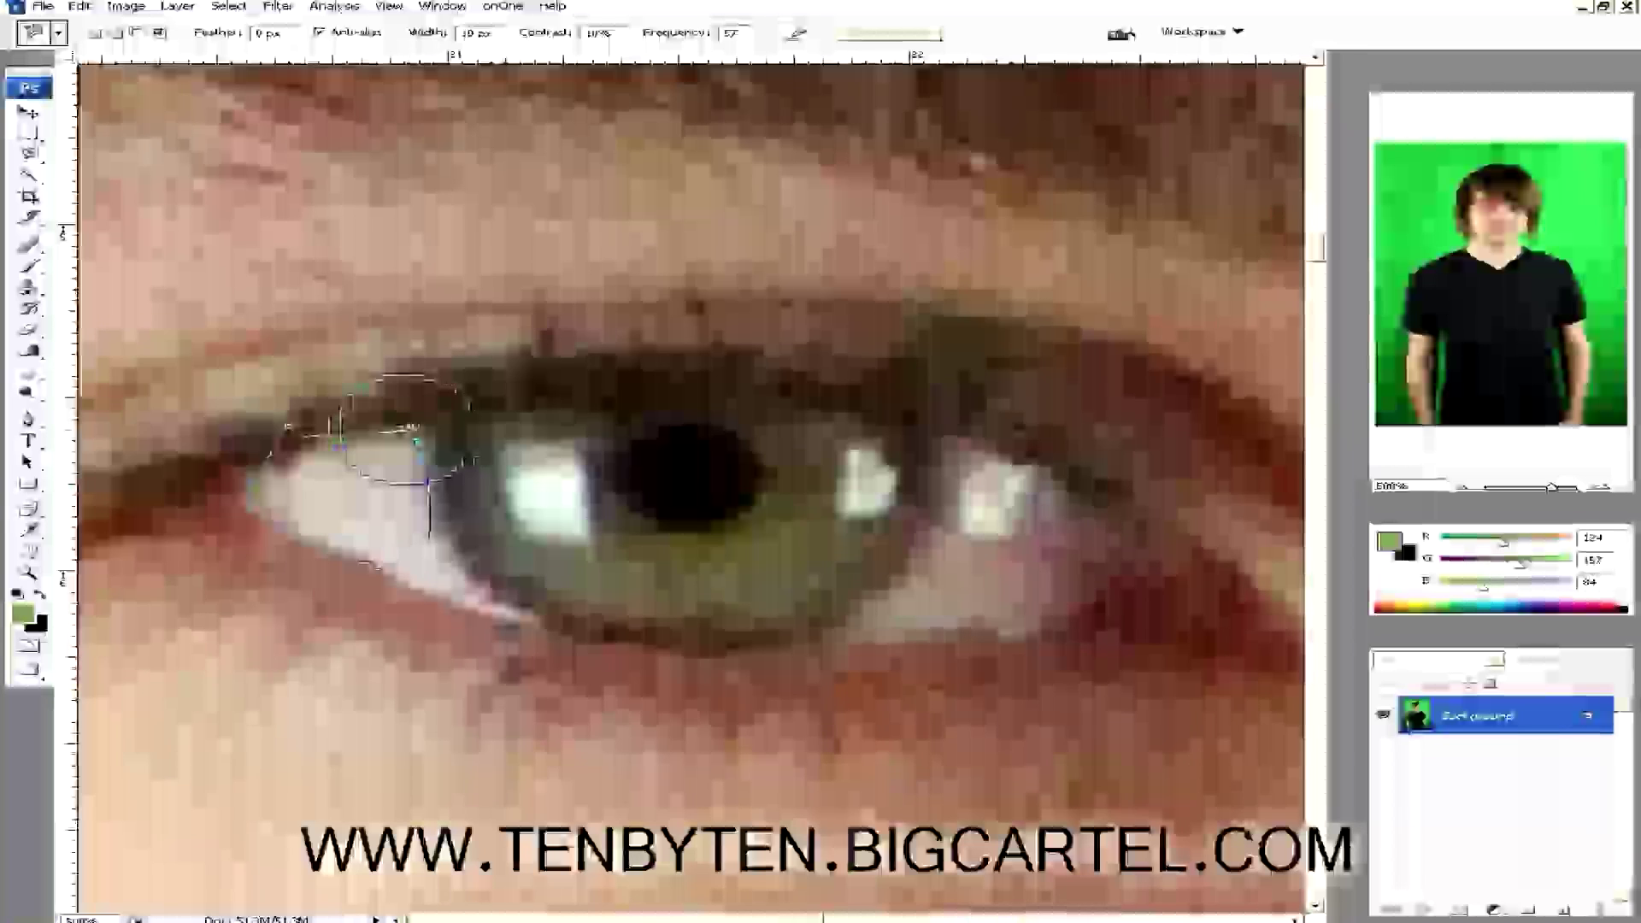
{"action": "left_click", "coordinate": [418, 430]}
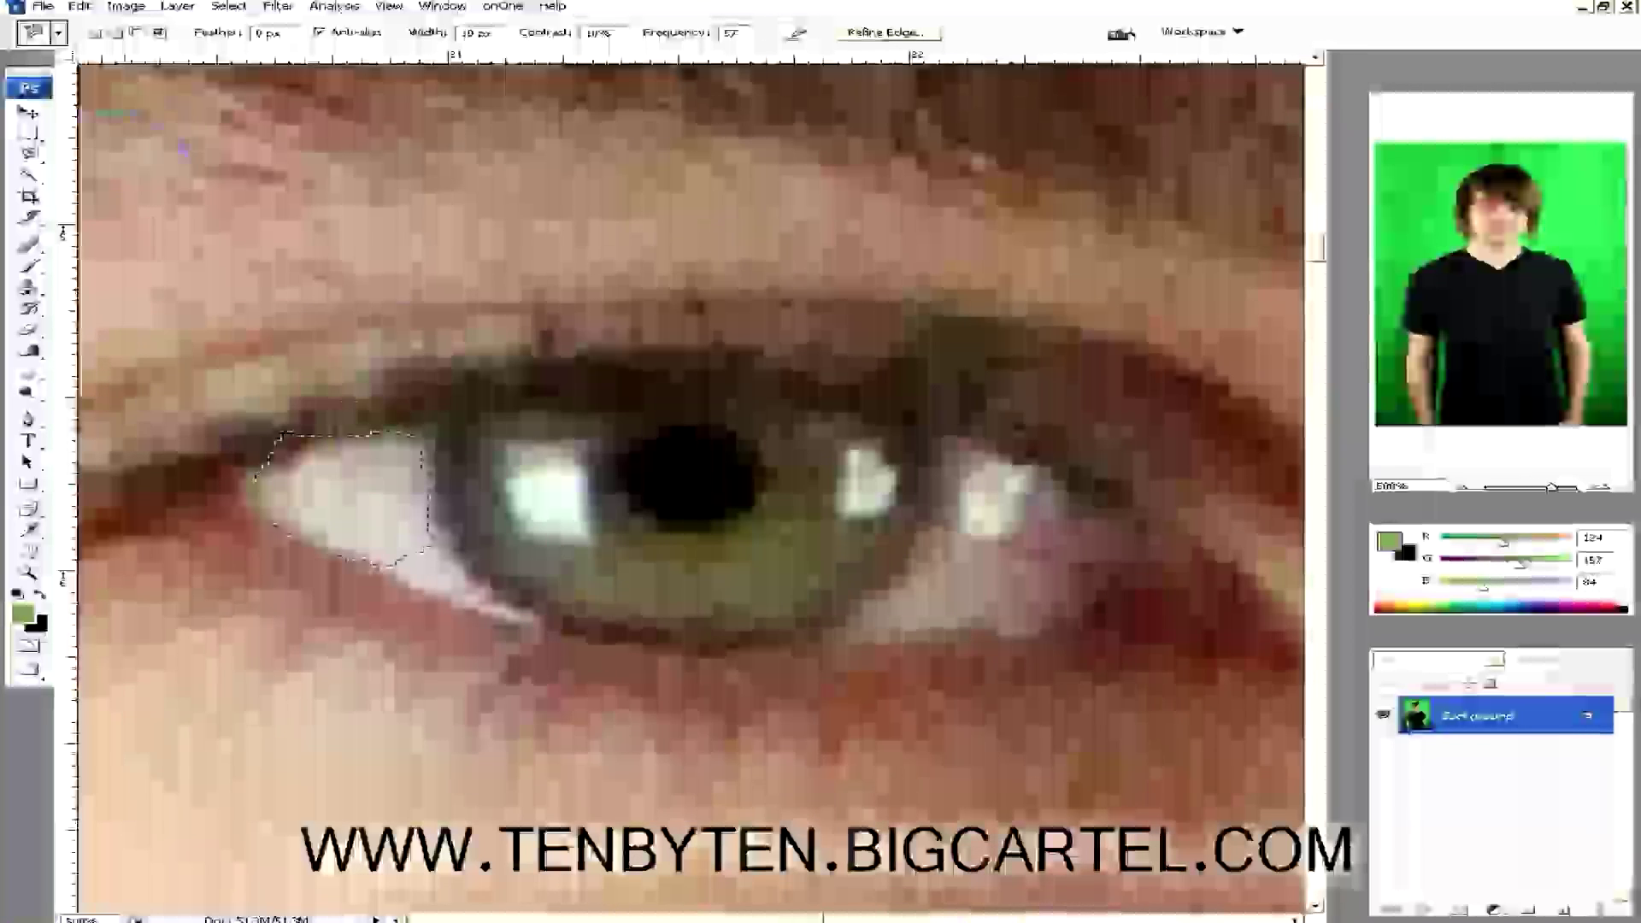
Select the white areas on both sides of the iris with the Polygonal Lasso and copy them to a new layer.
{"action": "left_click", "coordinate": [31, 156]}
{"action": "left_click", "coordinate": [158, 175]}
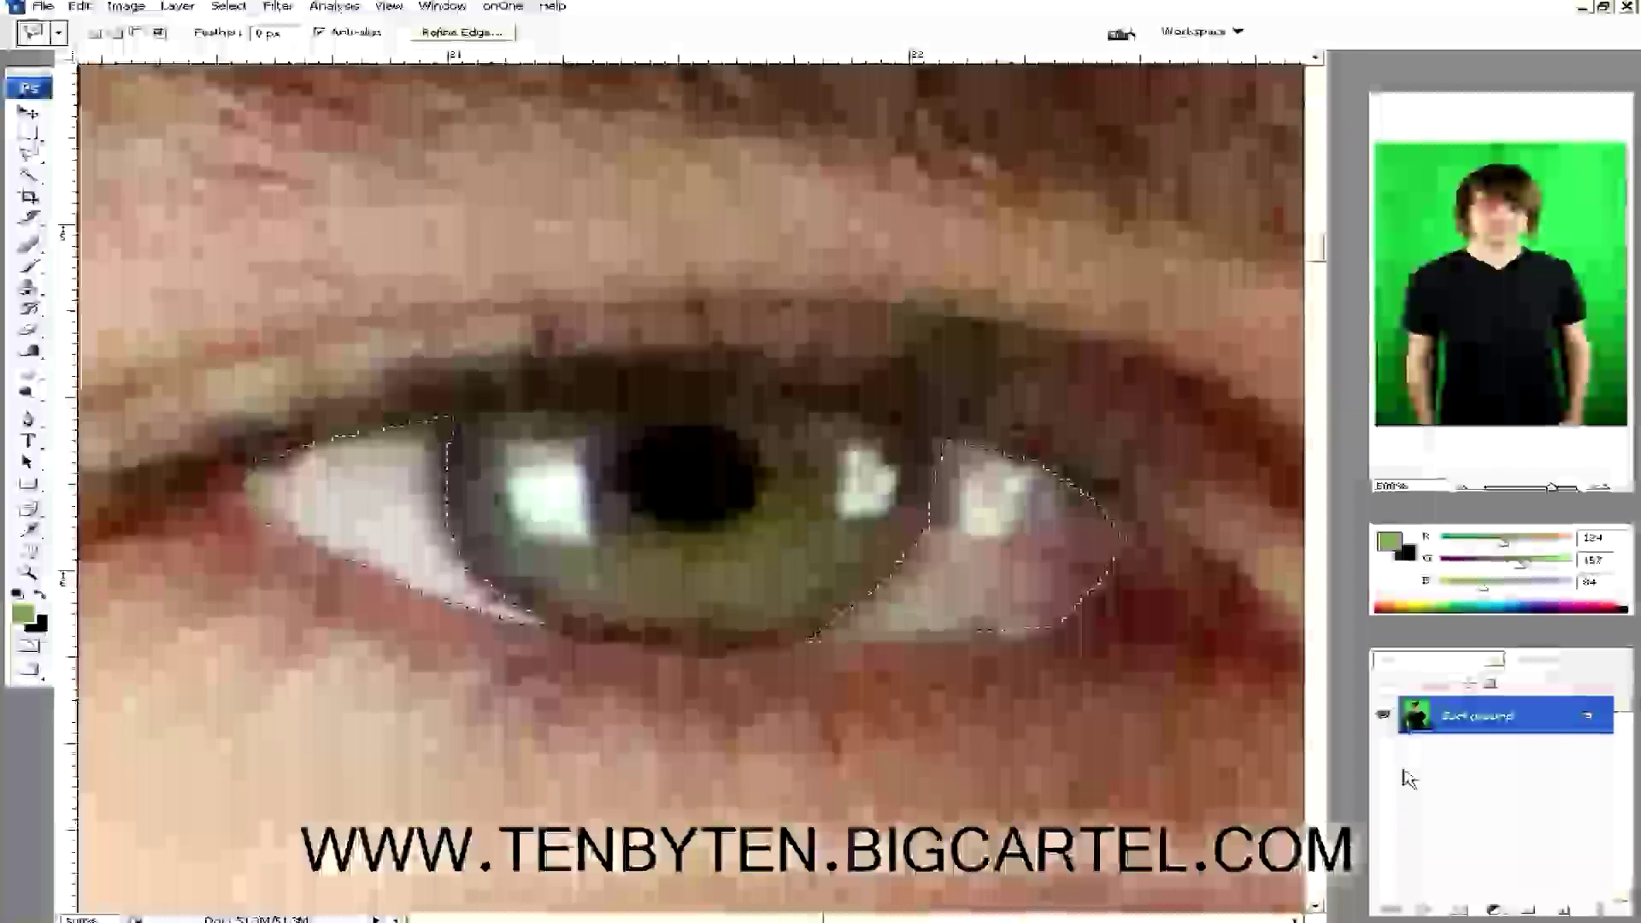
{"action": "key", "text": "ctrl+j"}
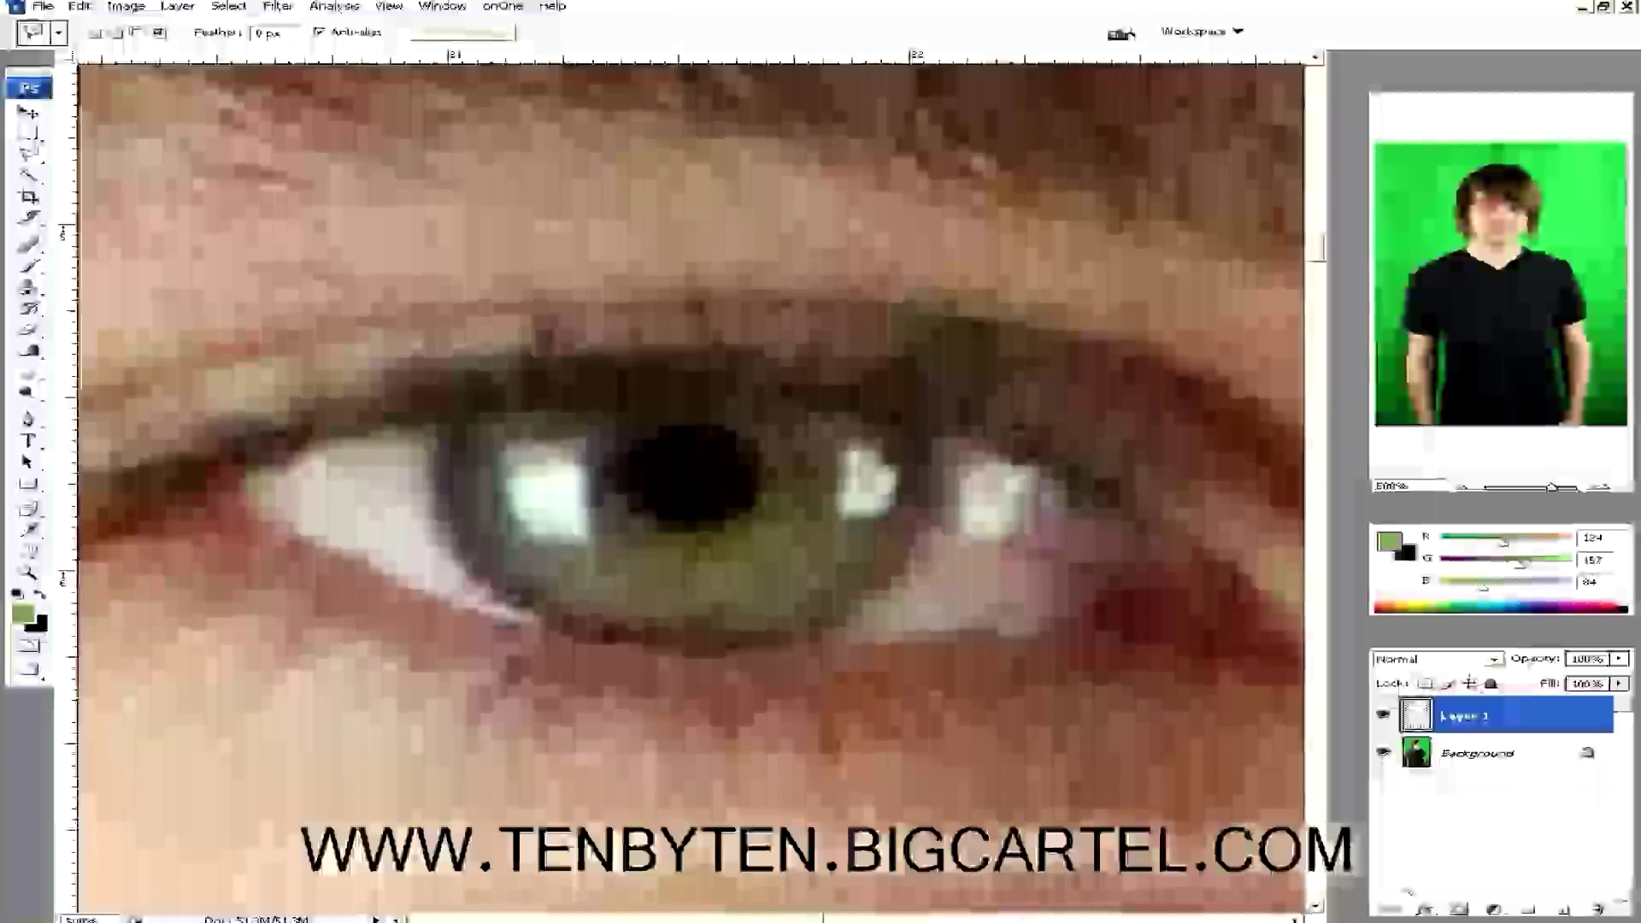
{"action": "left_click", "coordinate": [1383, 752]}
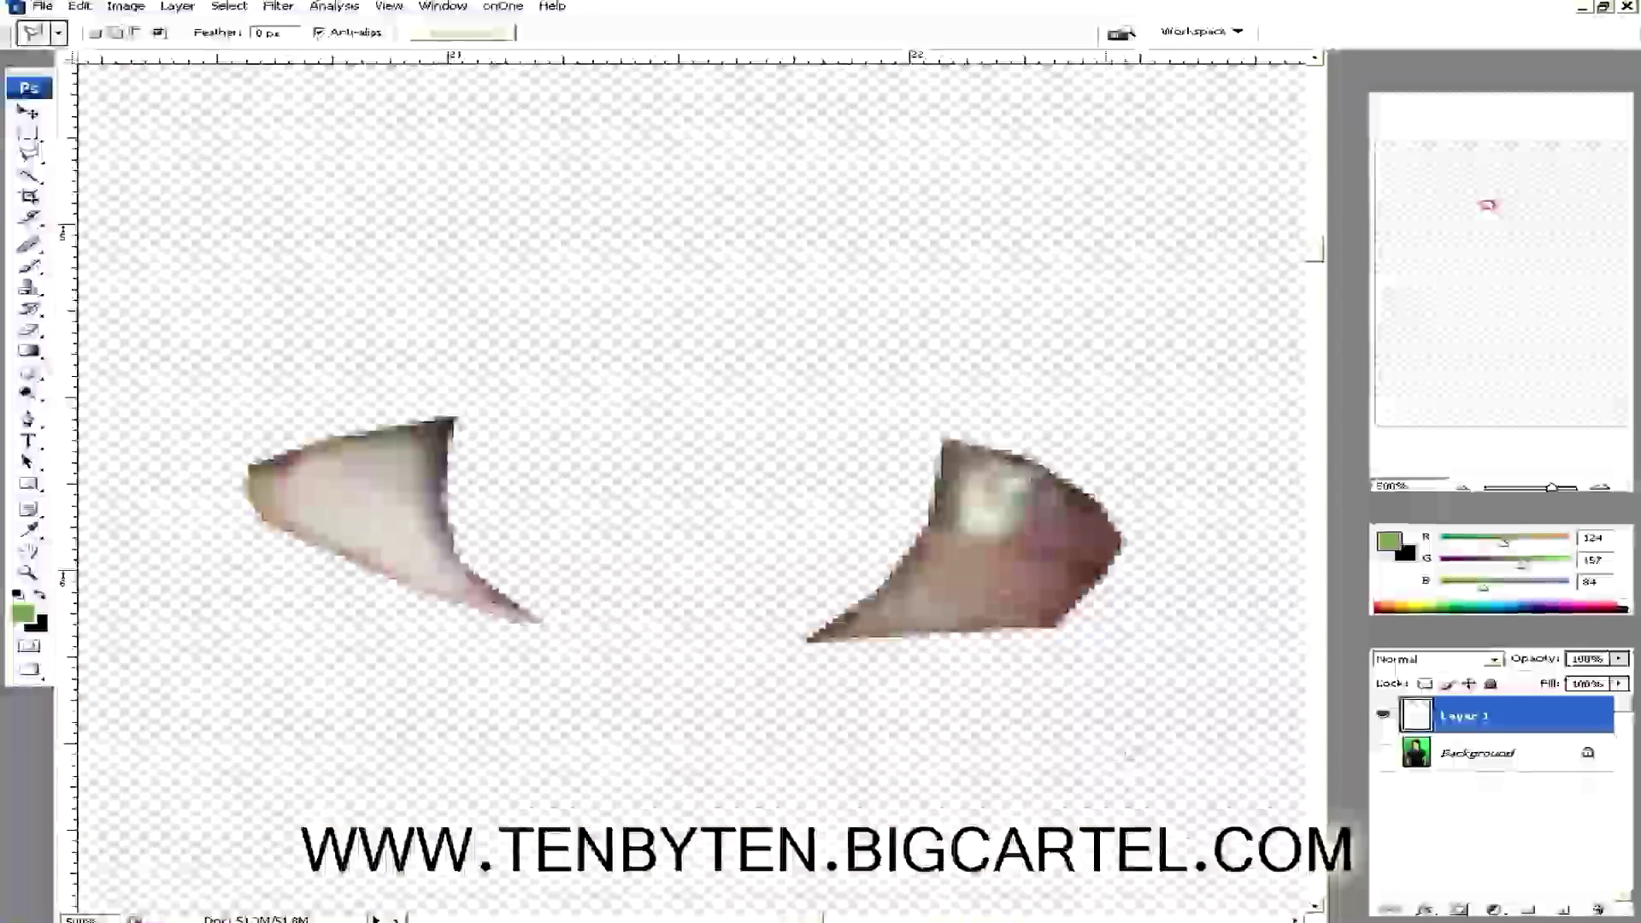
{"action": "left_click", "coordinate": [1383, 752]}
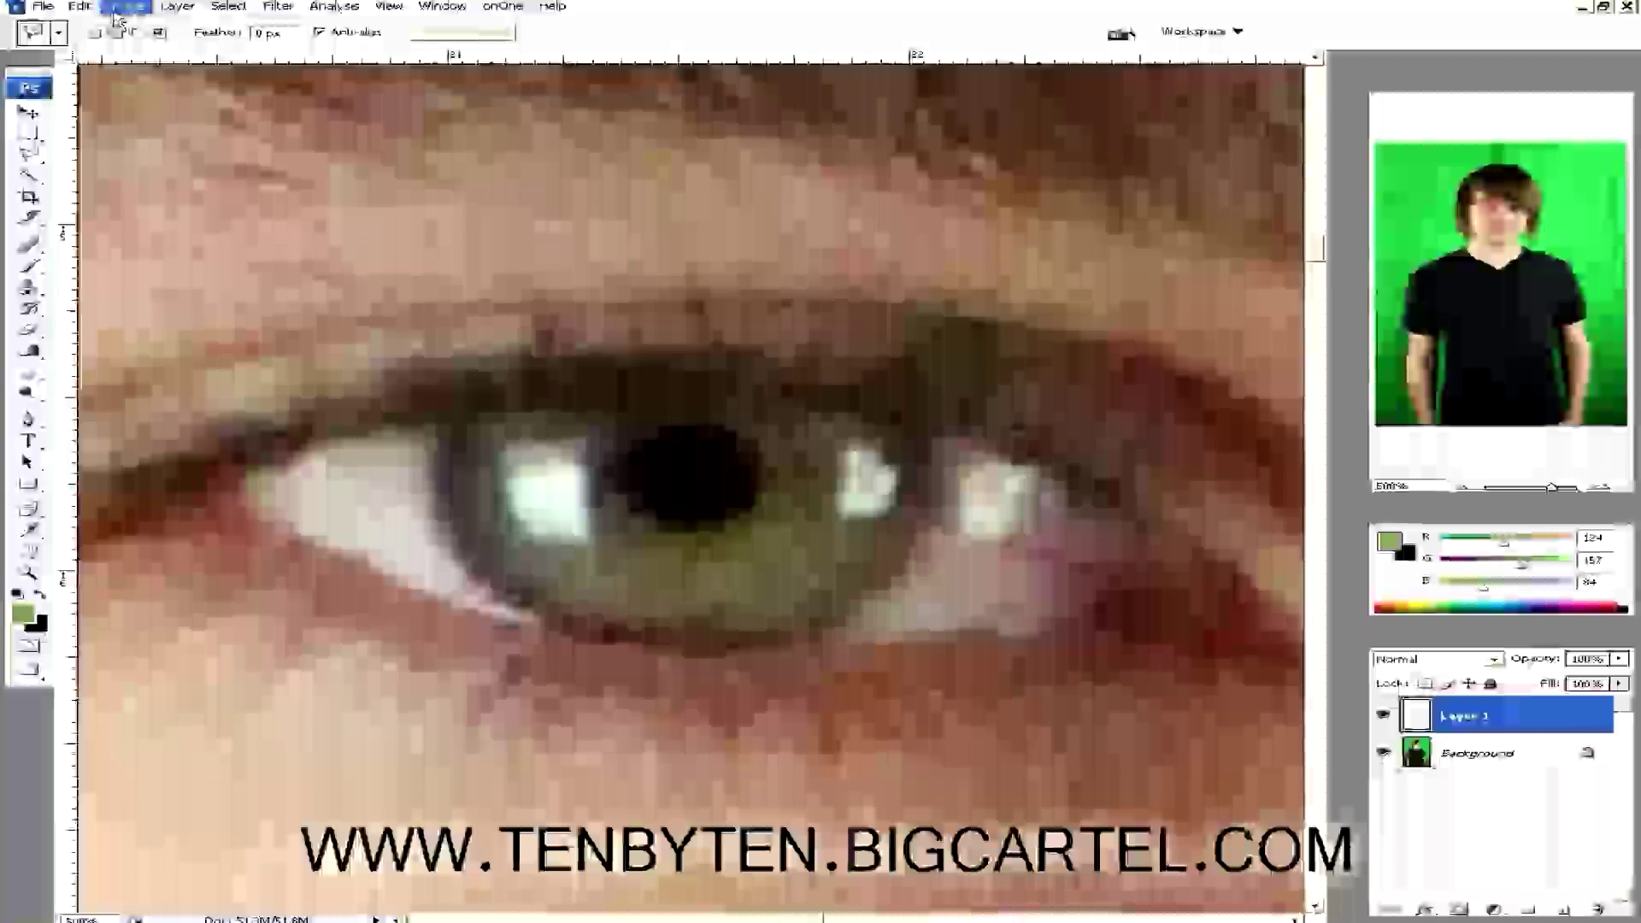
Whiten the copied eye whites with Brightness/Contrast, raising the brightness and setting the contrast to +100.
{"action": "left_click", "coordinate": [120, 8]}
{"action": "mouse_move", "coordinate": [163, 52]}
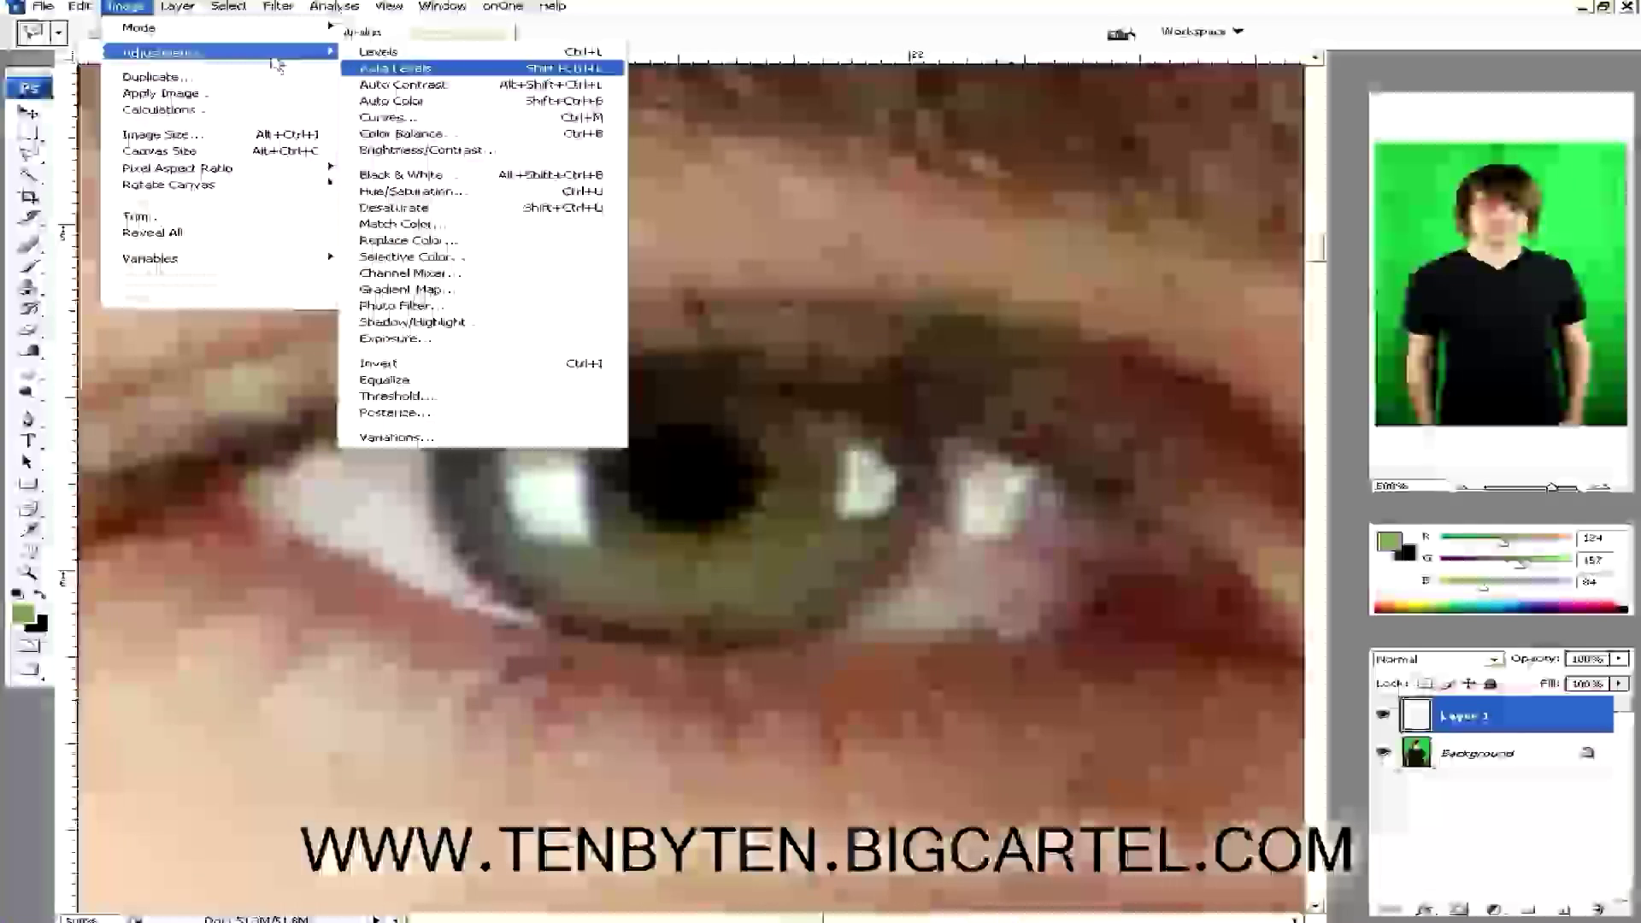
{"action": "left_click", "coordinate": [430, 151]}
{"action": "left_click_drag", "start_coordinate": [650, 177], "coordinate": [758, 180]}
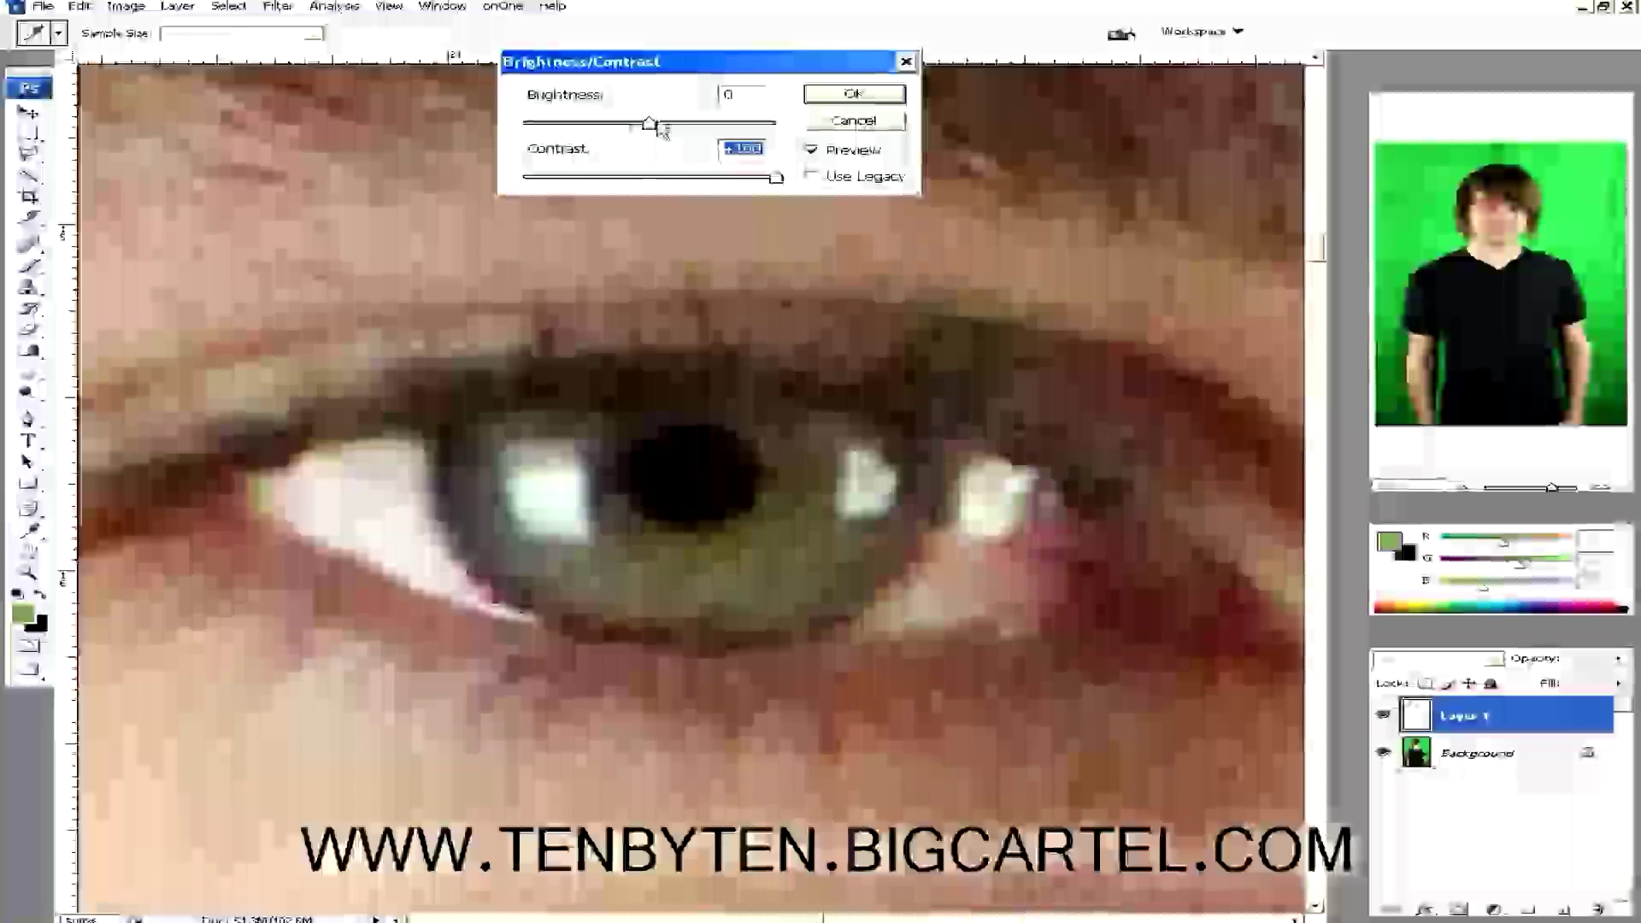
{"action": "left_click_drag", "start_coordinate": [652, 125], "coordinate": [694, 129]}
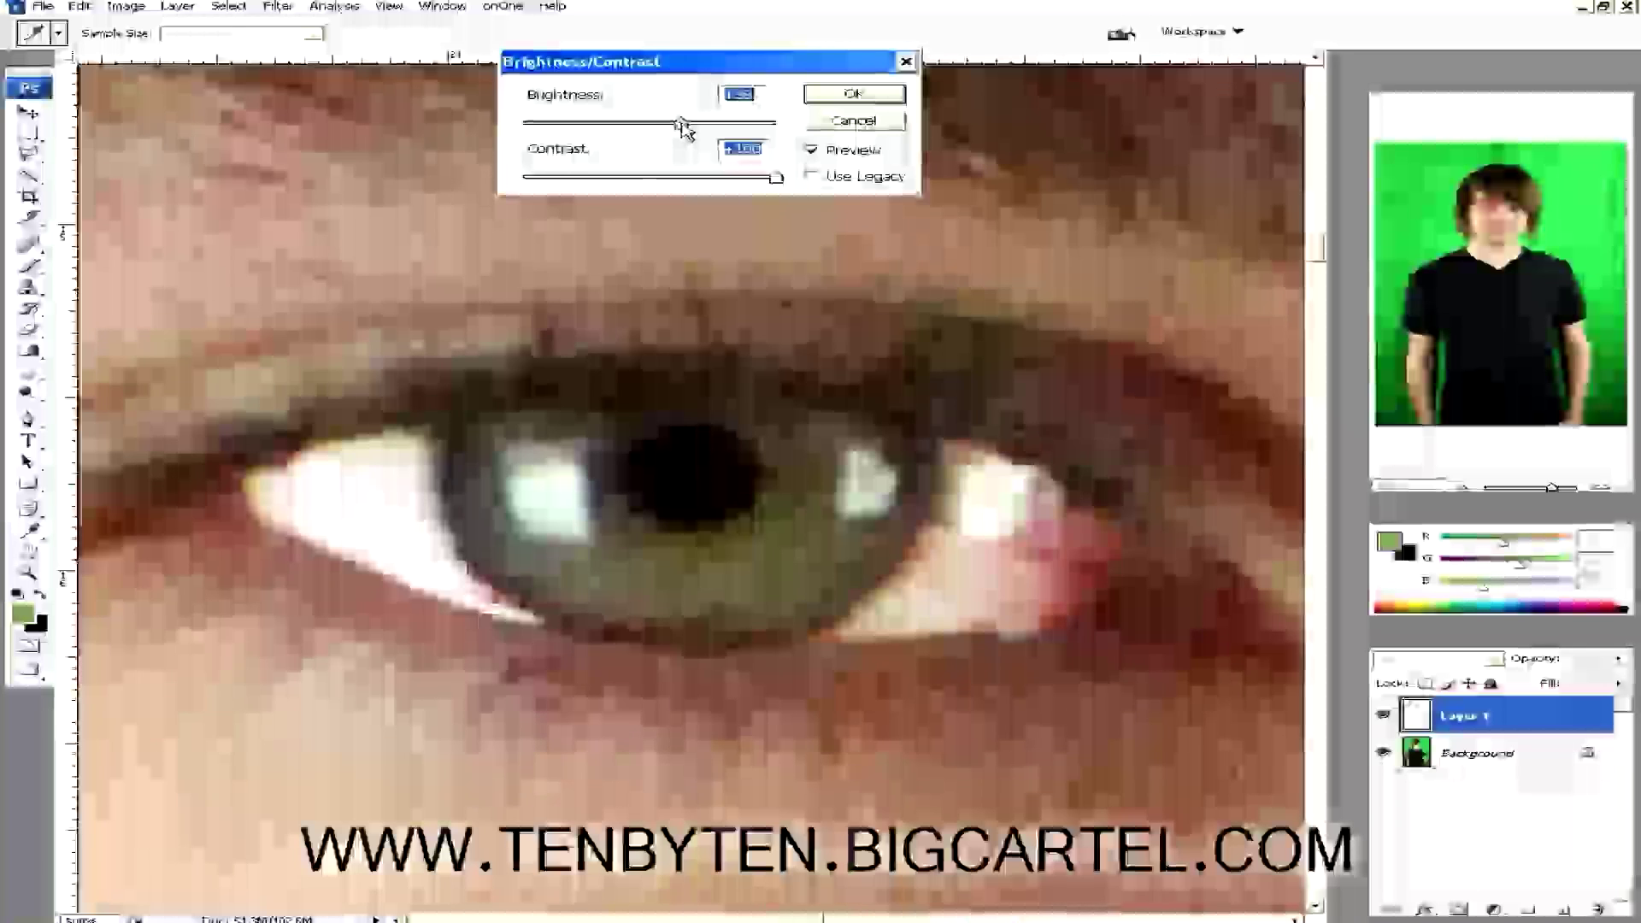
{"action": "left_click_drag", "start_coordinate": [682, 126], "coordinate": [701, 126]}
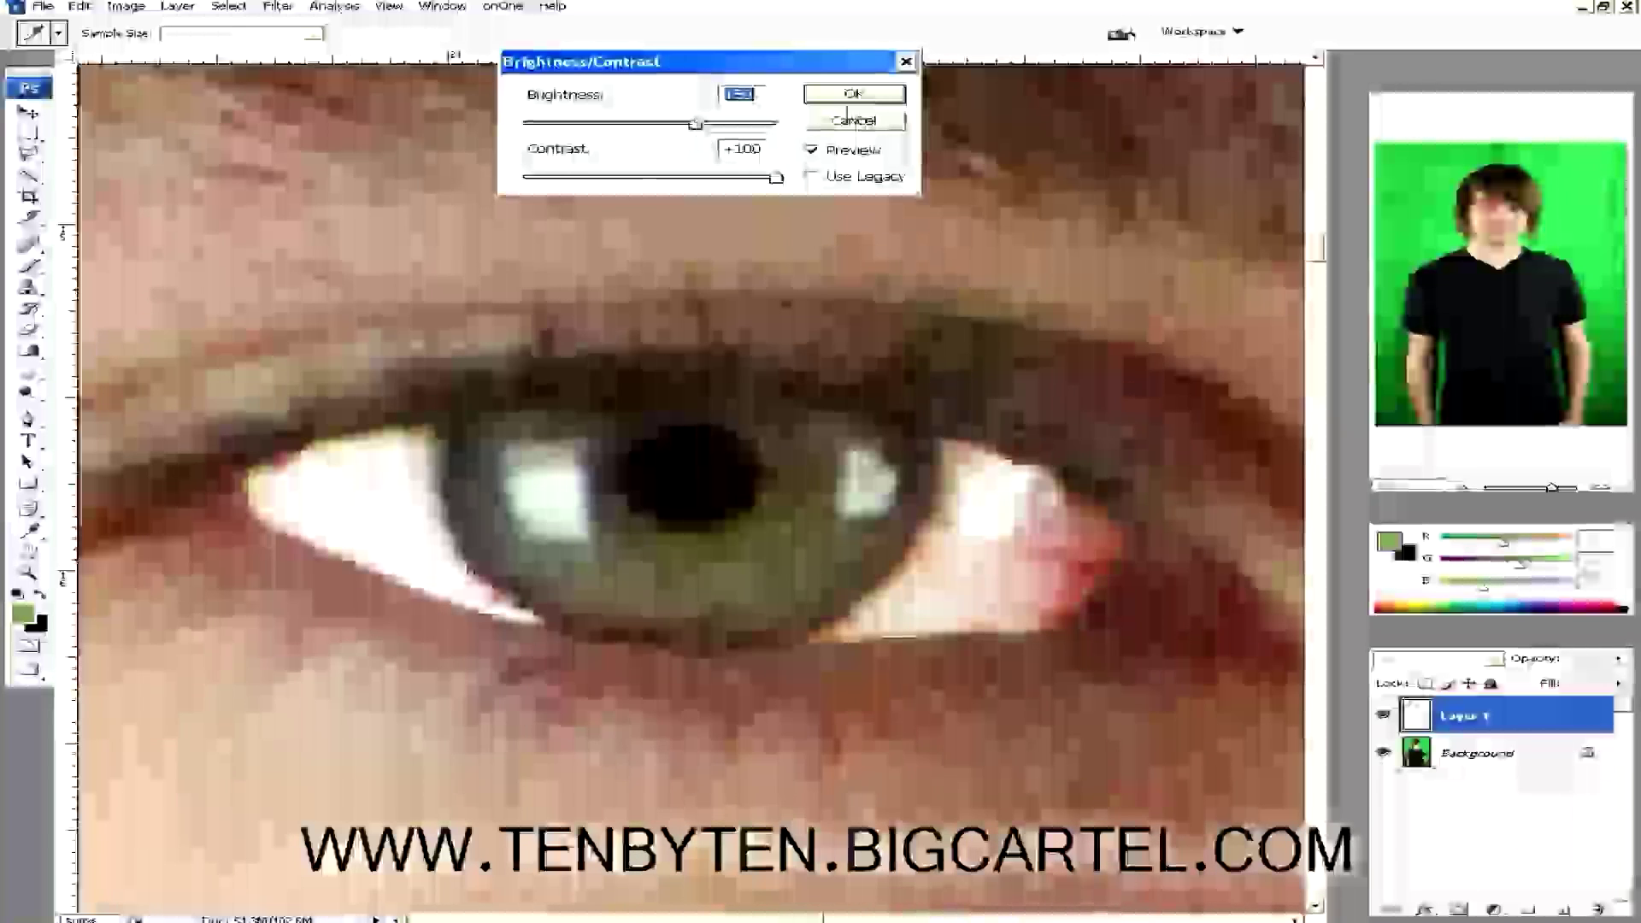
{"action": "left_click", "coordinate": [852, 96]}
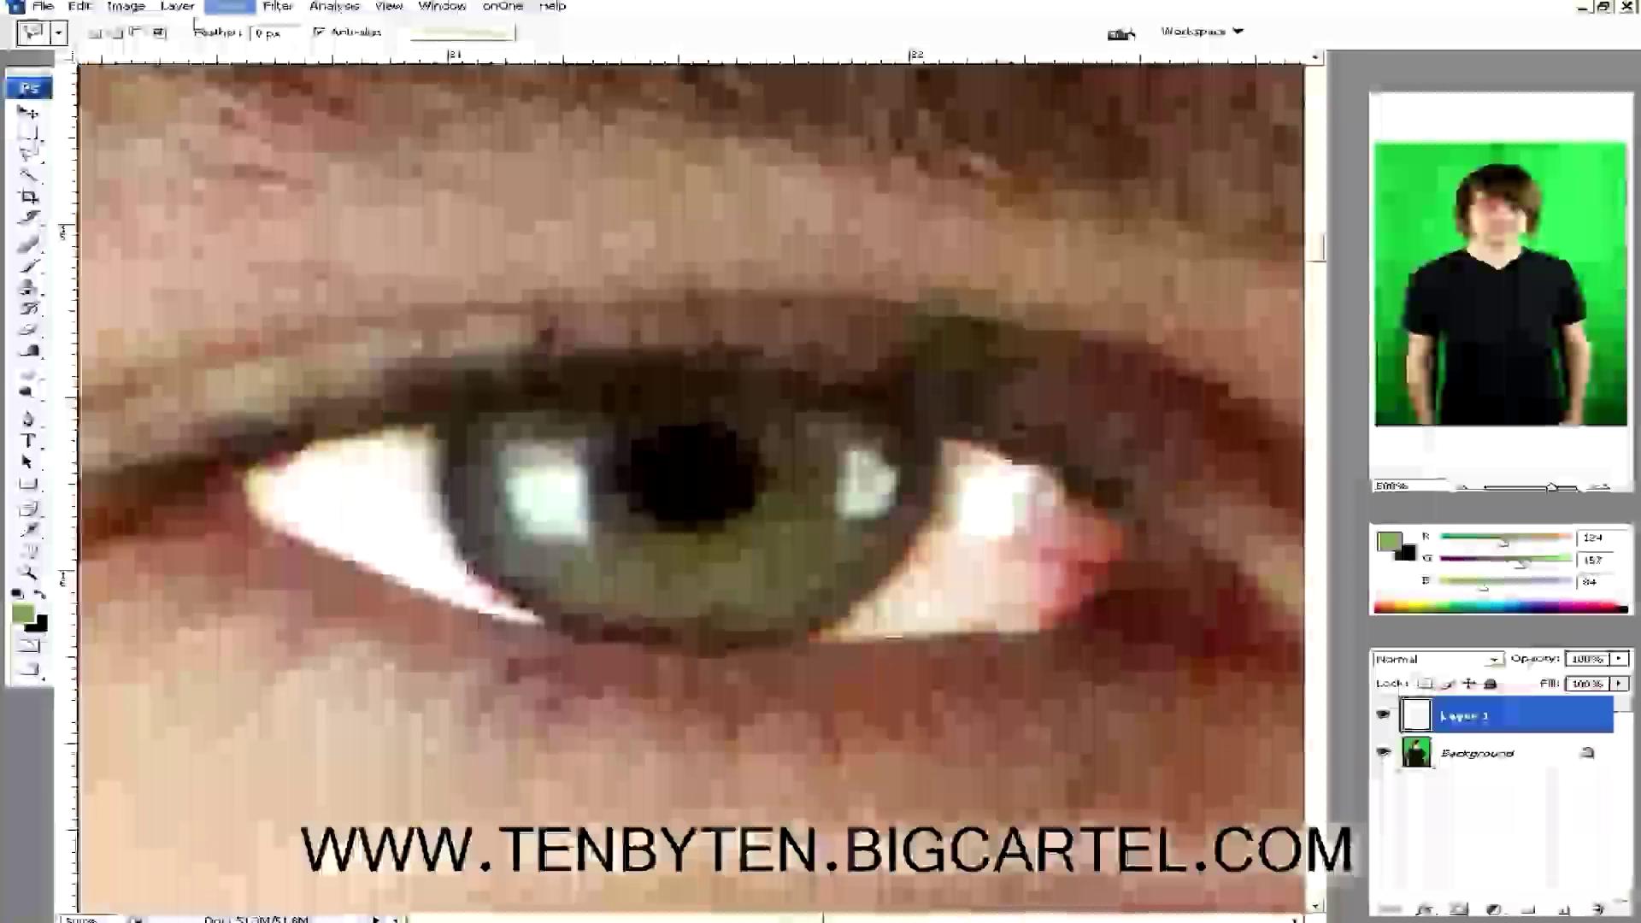
Use Replace Color to turn the red inner corner of the eye near-white with hue +31 and saturation -29, and raise the fuzziness.
{"action": "left_click", "coordinate": [126, 7]}
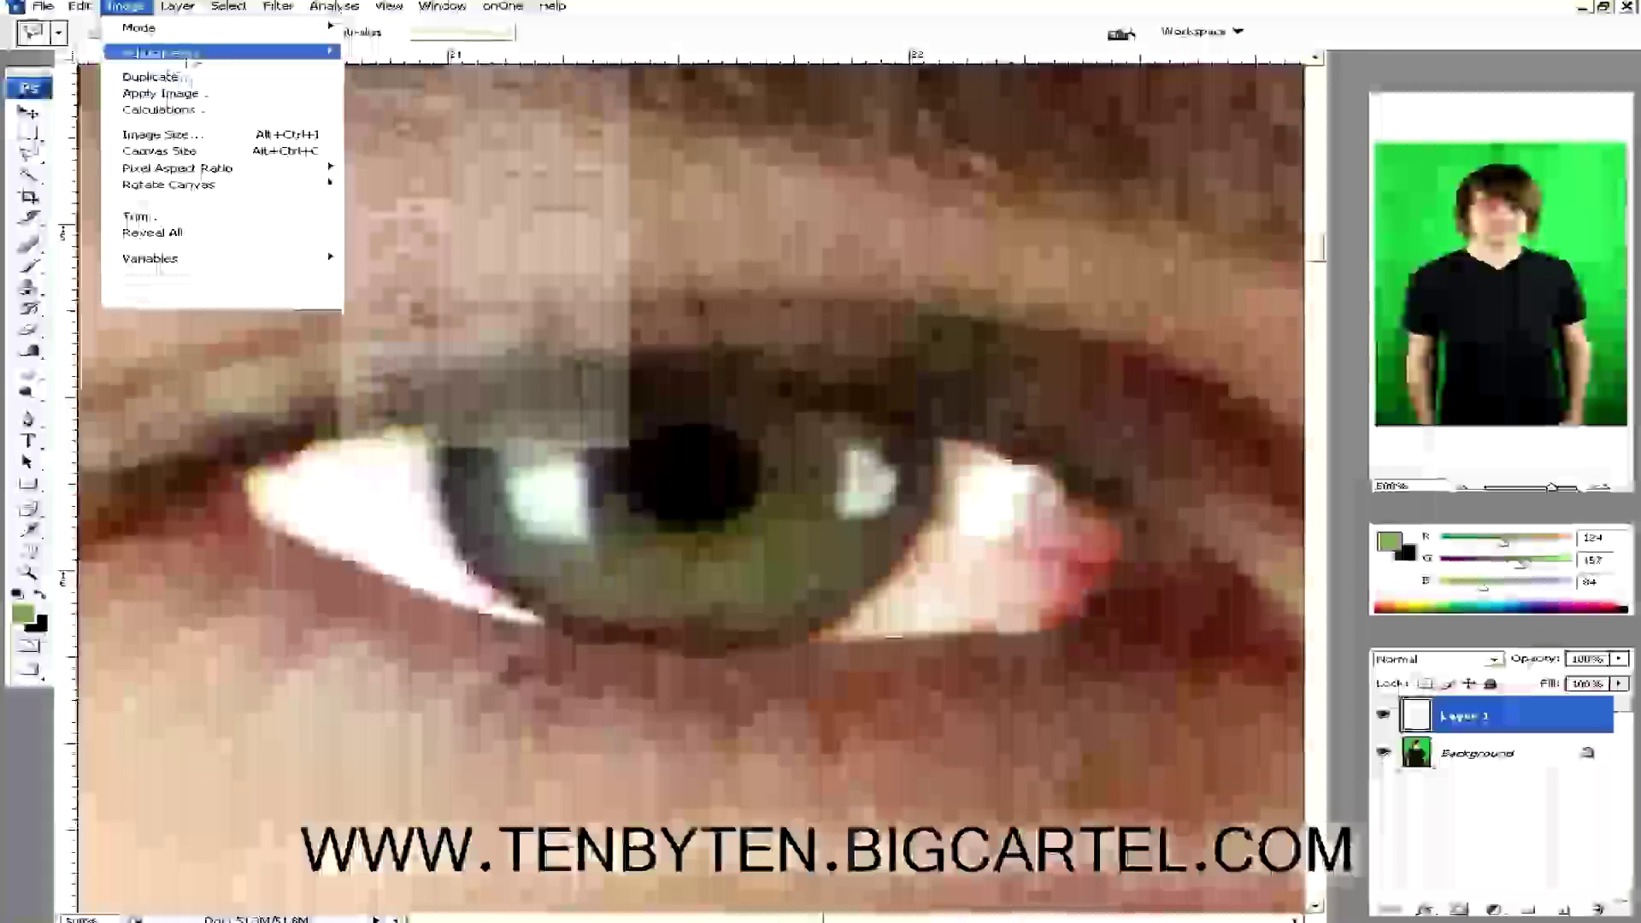
{"action": "mouse_move", "coordinate": [161, 52]}
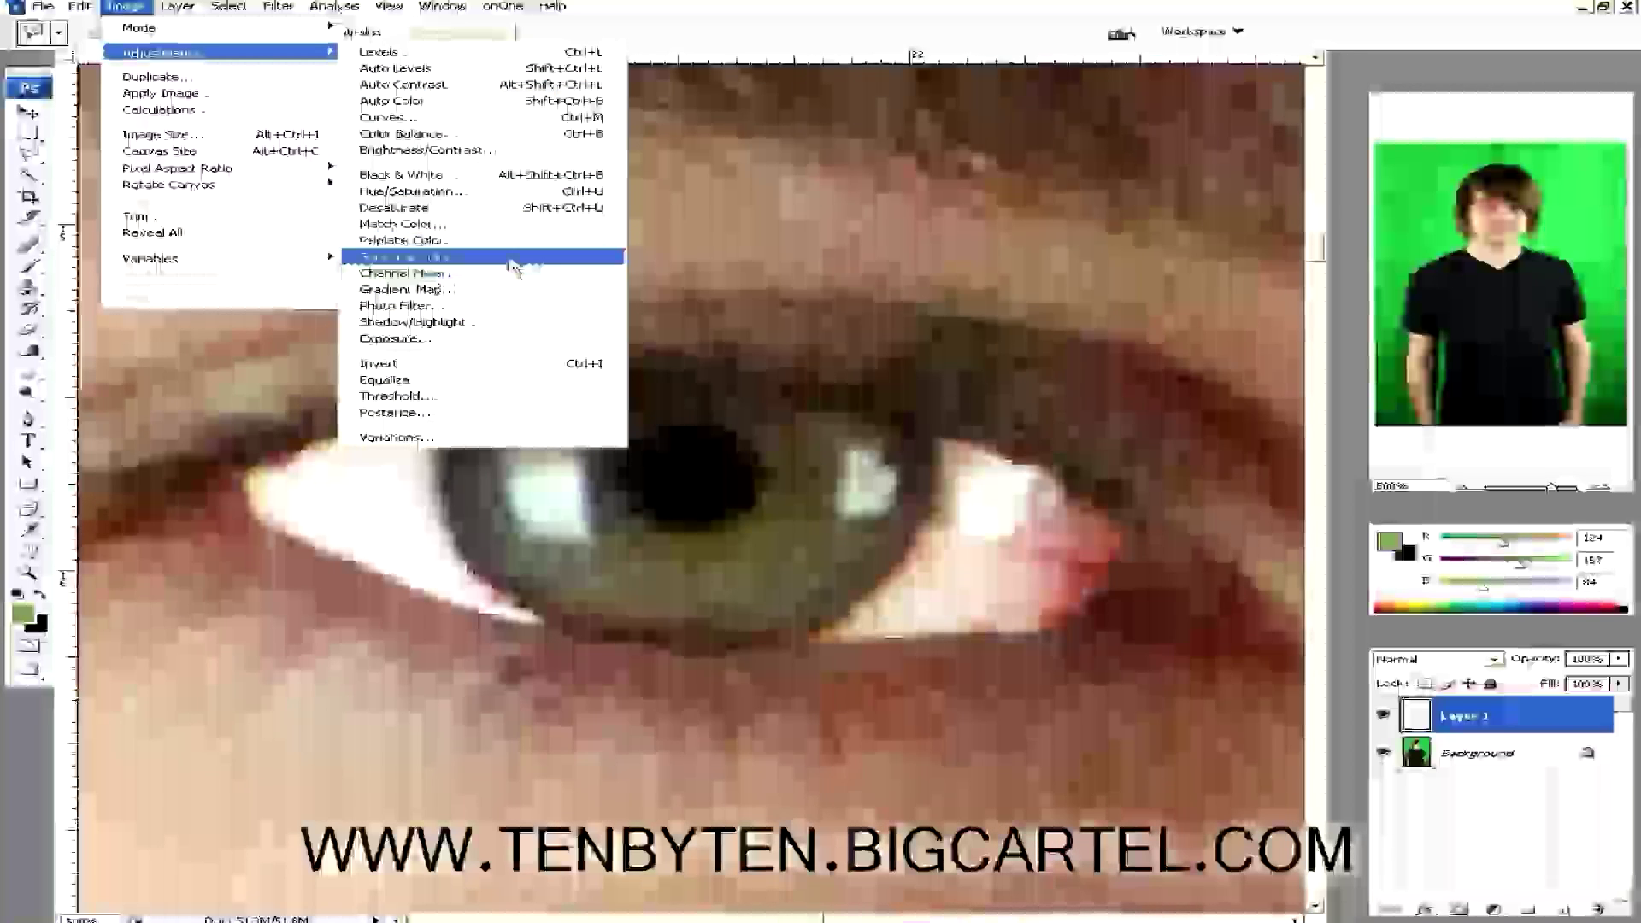
{"action": "left_click", "coordinate": [511, 242]}
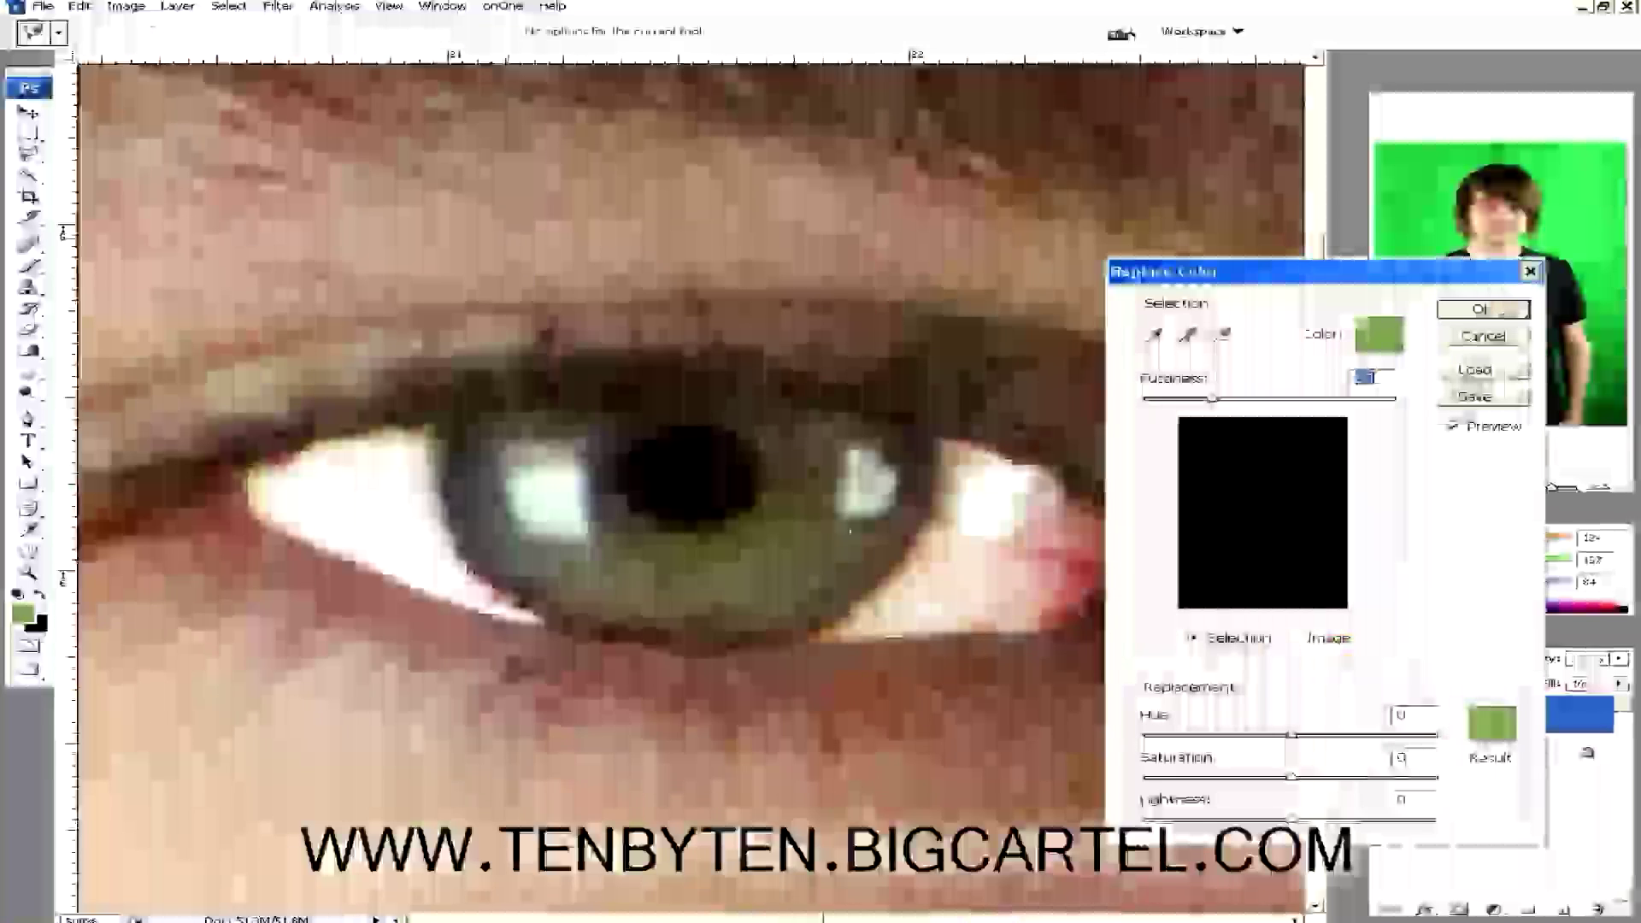
{"action": "left_click", "coordinate": [1086, 566]}
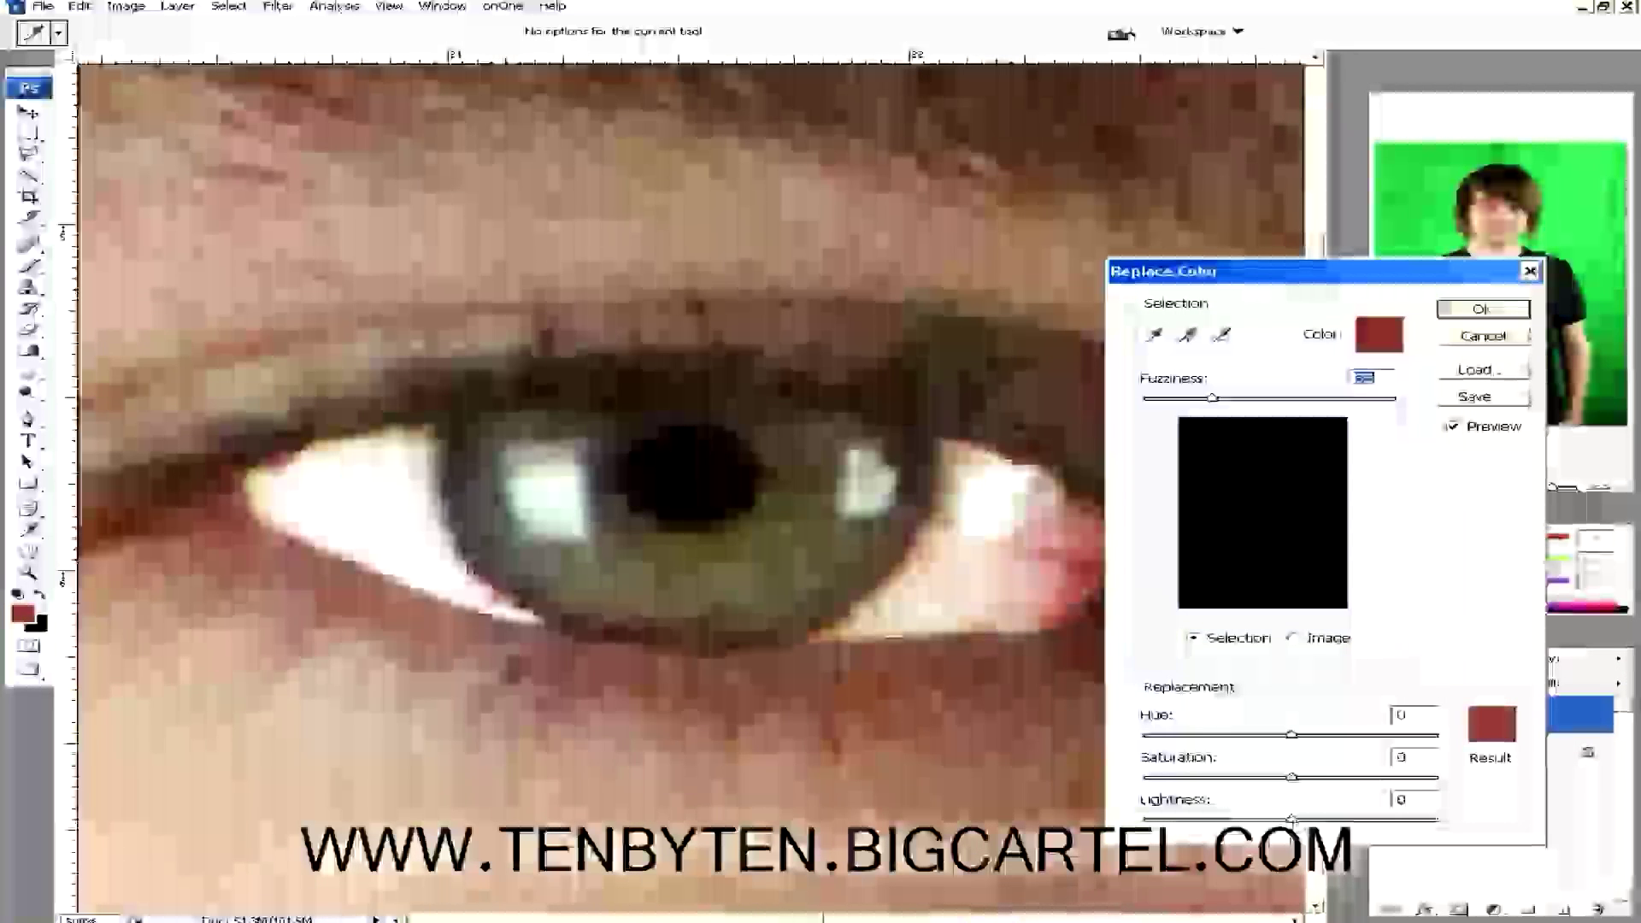
{"action": "left_click", "coordinate": [1502, 728]}
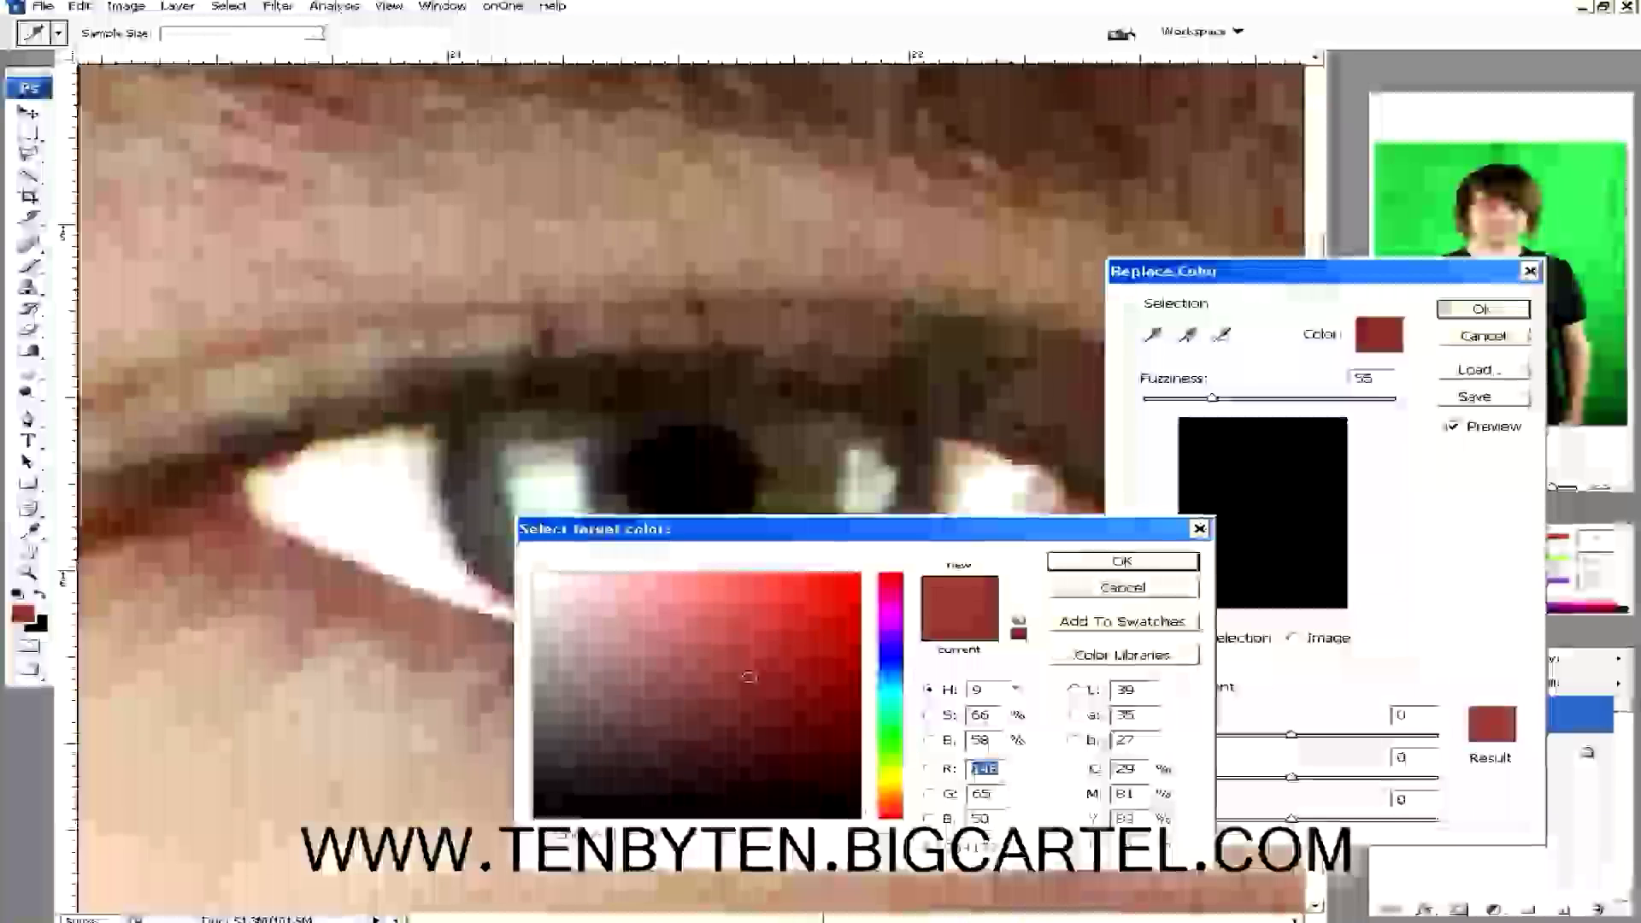
{"action": "left_click", "coordinate": [1103, 566]}
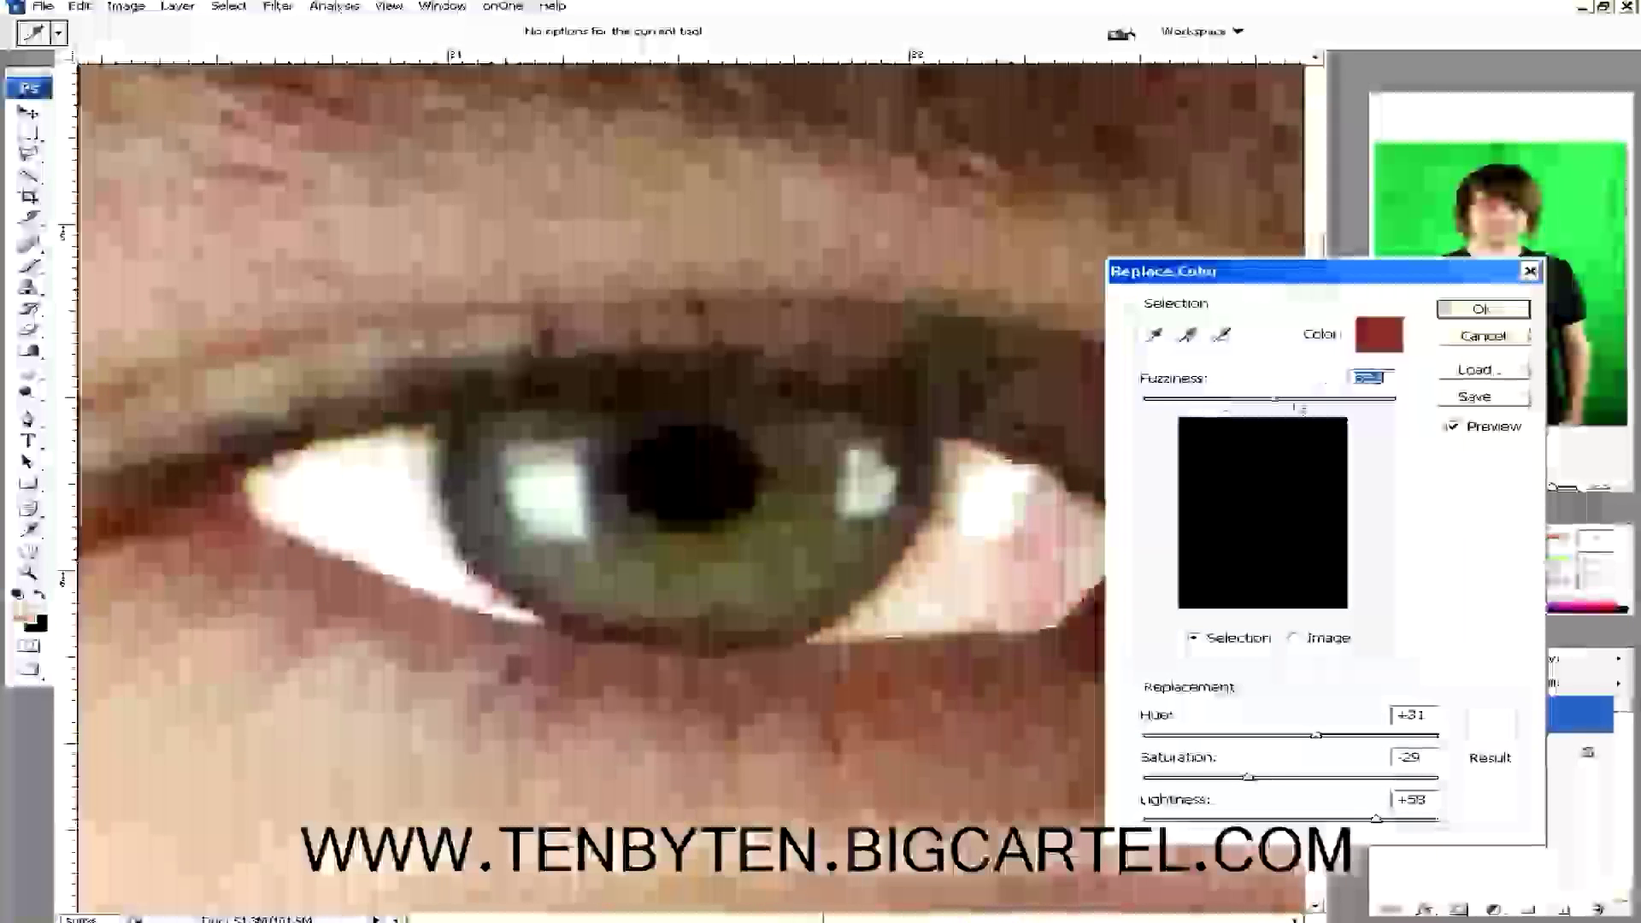
{"action": "left_click_drag", "start_coordinate": [1213, 399], "coordinate": [1399, 399]}
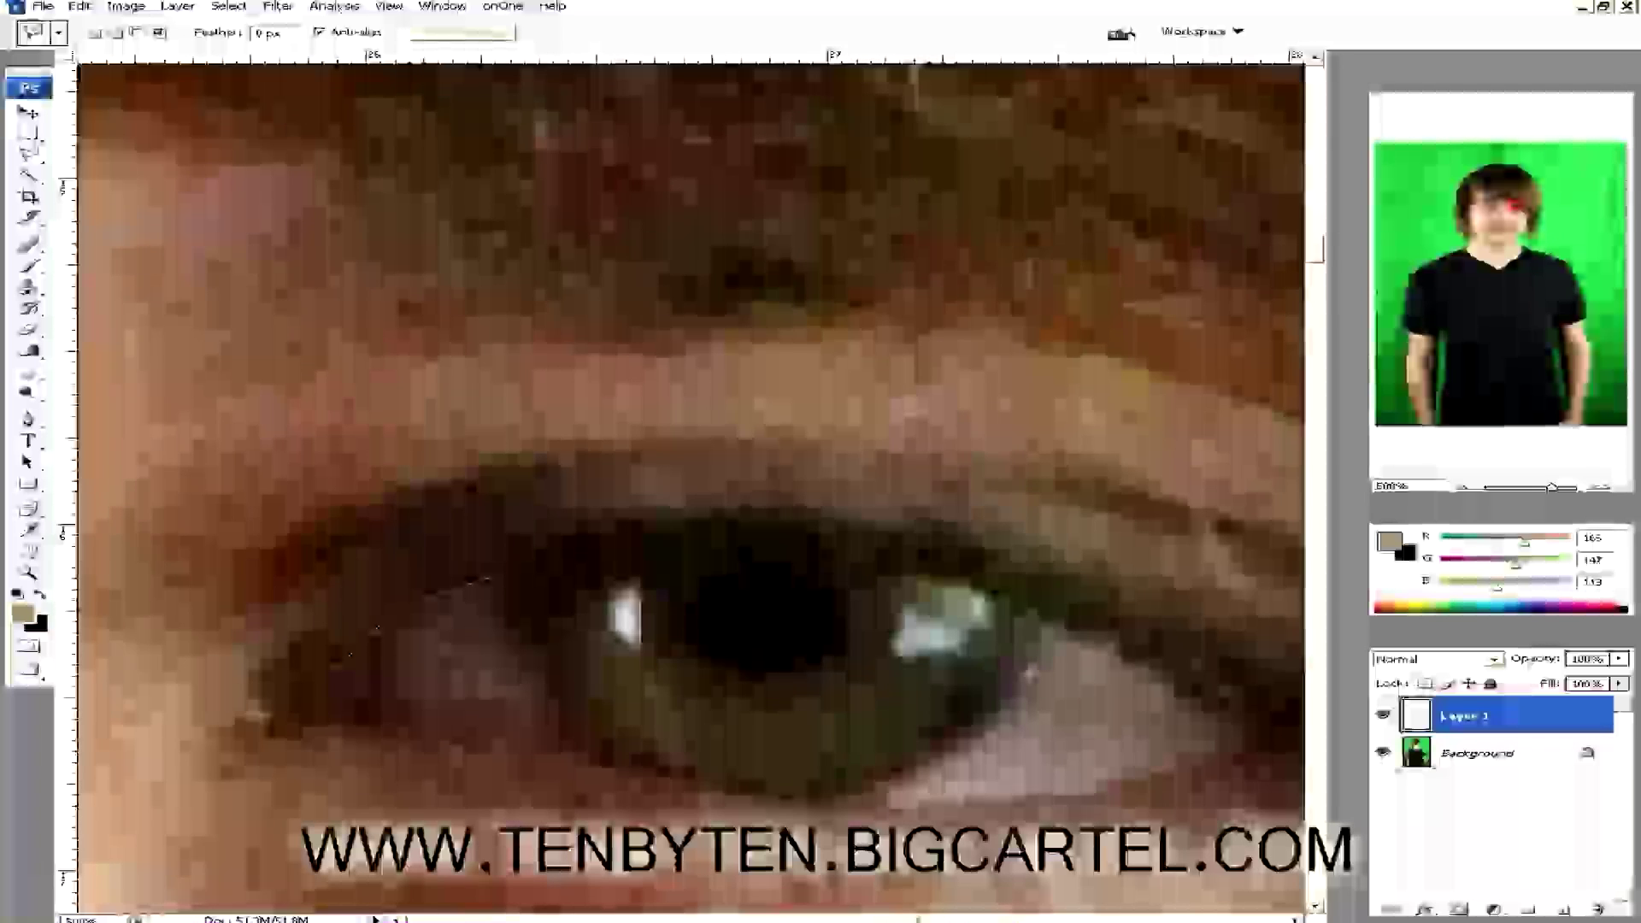
Select the white areas on both sides of the other eye's iris with the Polygonal Lasso.
{"action": "left_click", "coordinate": [396, 707]}
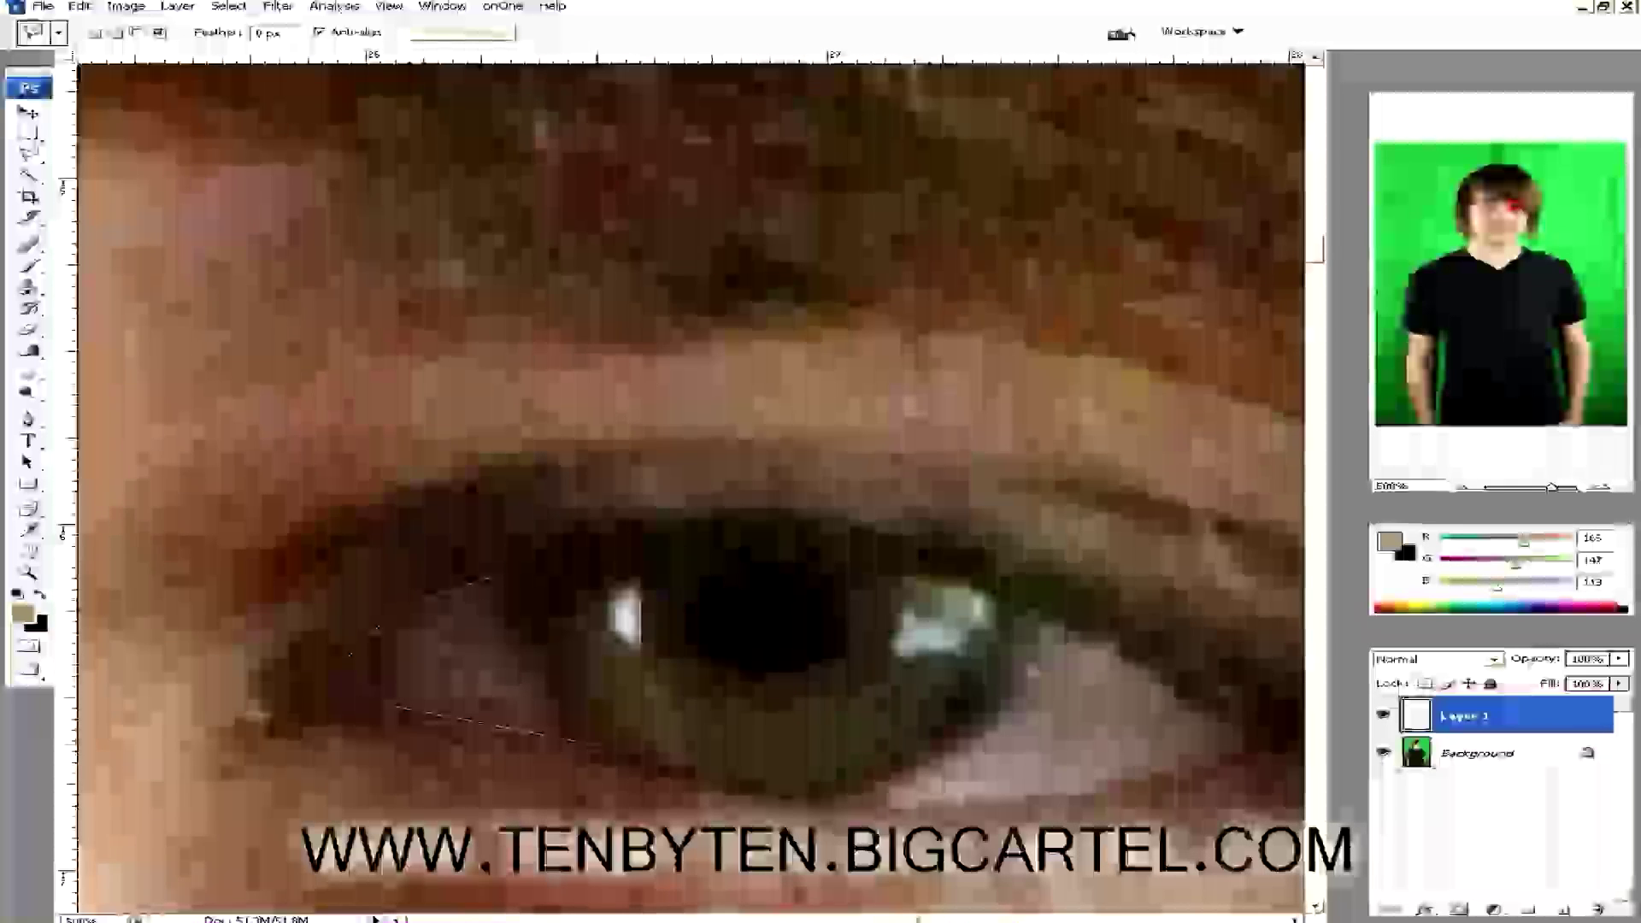
{"action": "left_click", "coordinate": [593, 743]}
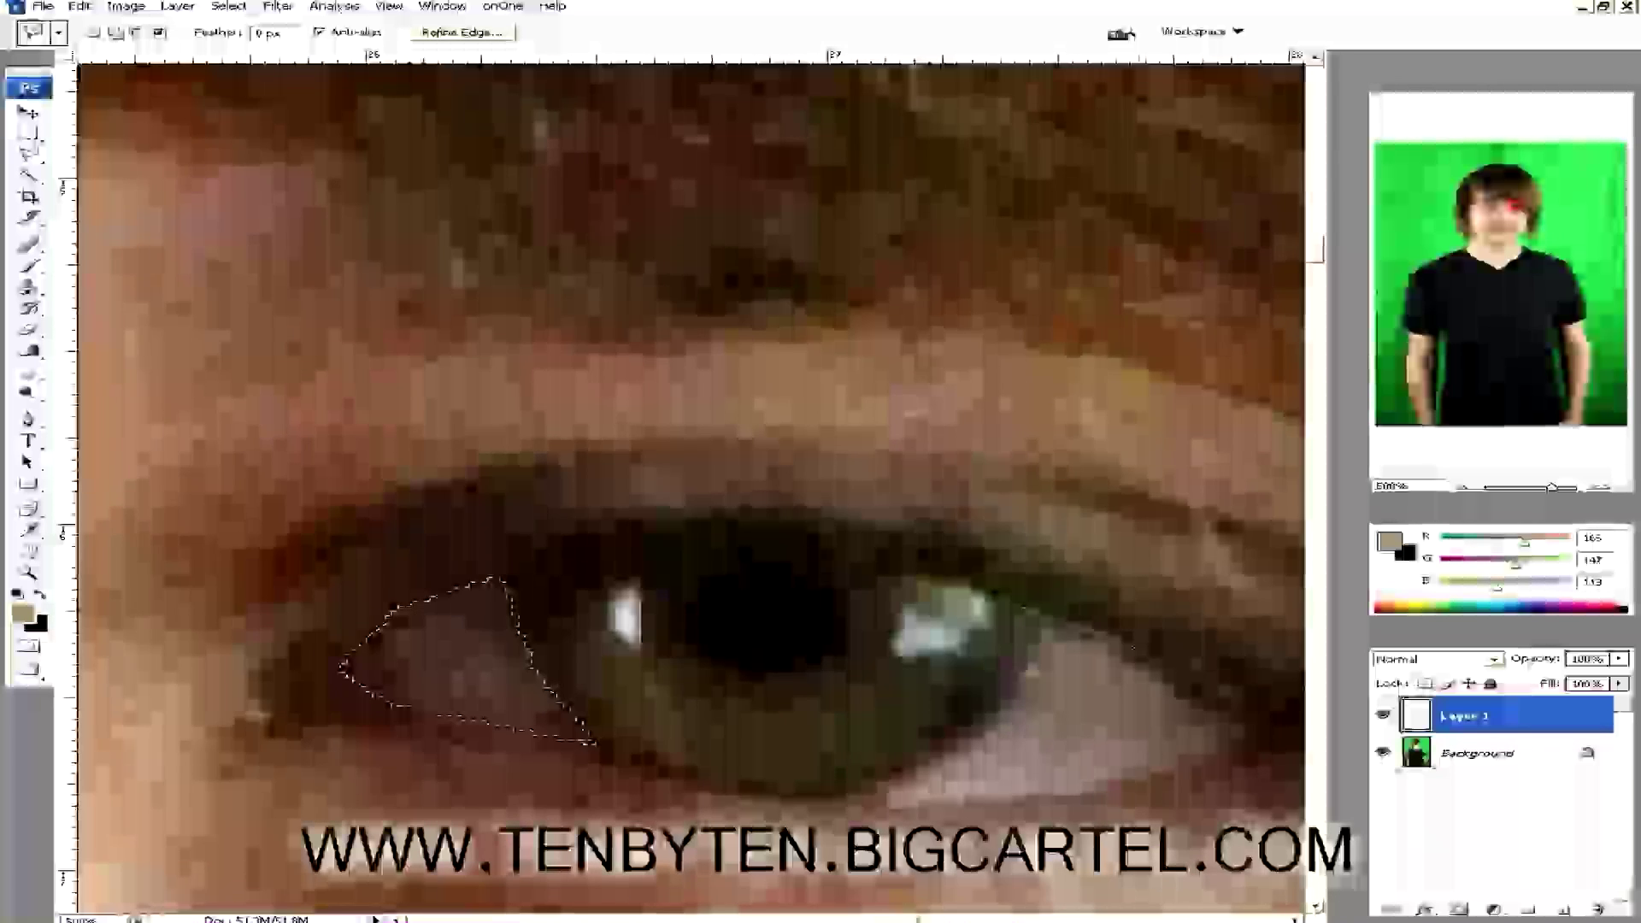
{"action": "scroll", "coordinate": [691, 488], "scroll_direction": "right", "scroll_amount": 3}
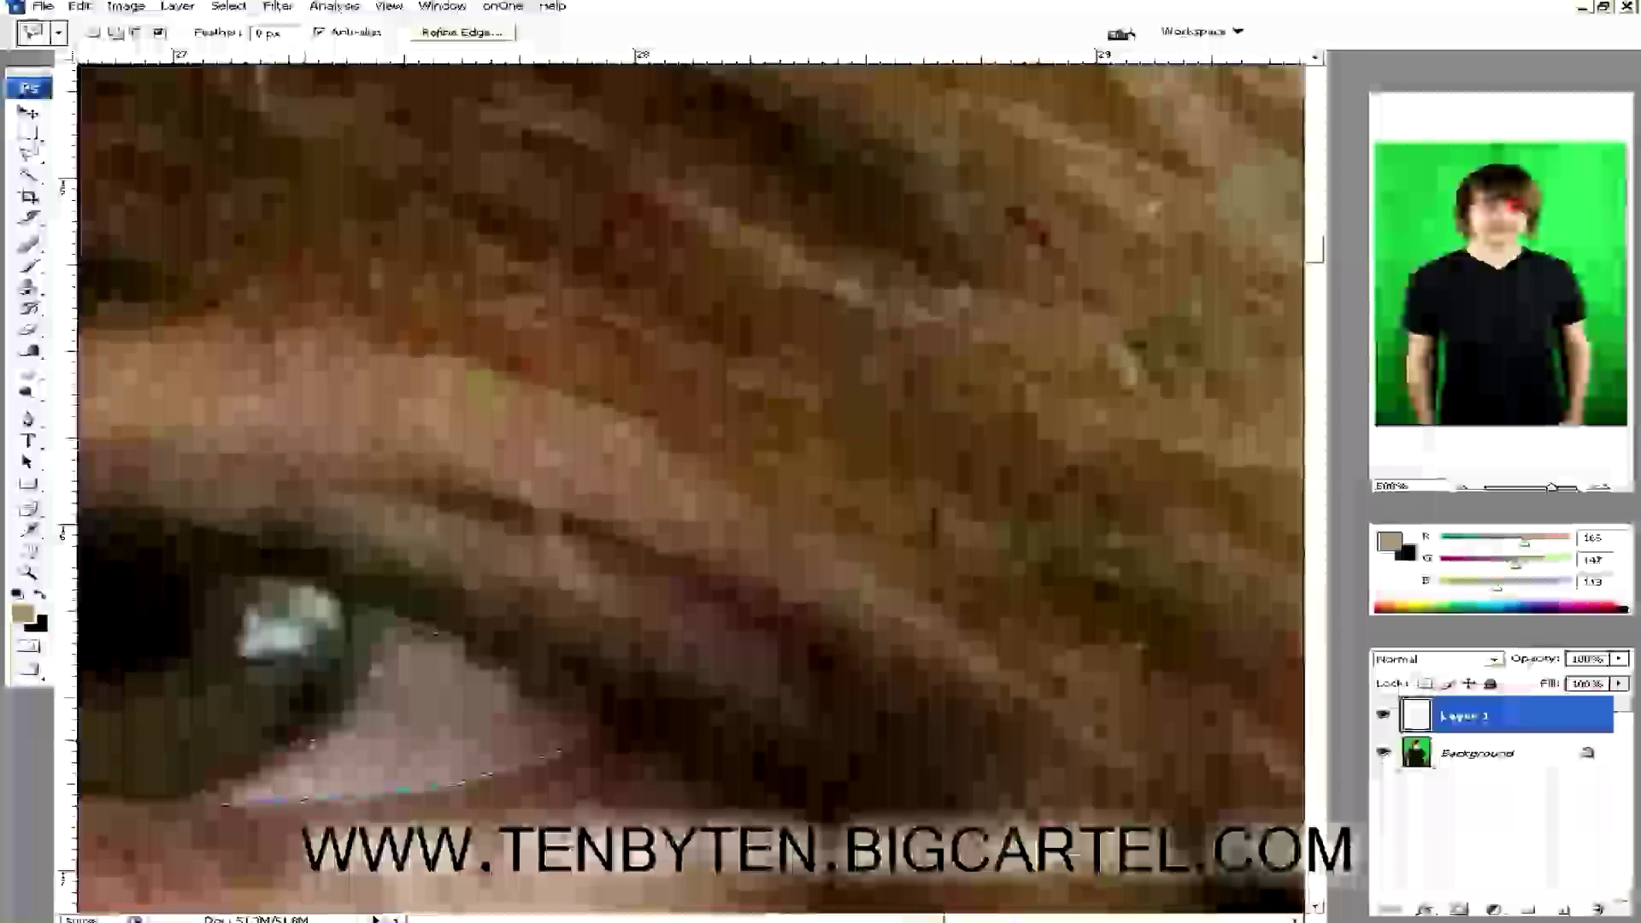
{"action": "left_click", "coordinate": [346, 701]}
{"action": "left_click", "coordinate": [355, 628]}
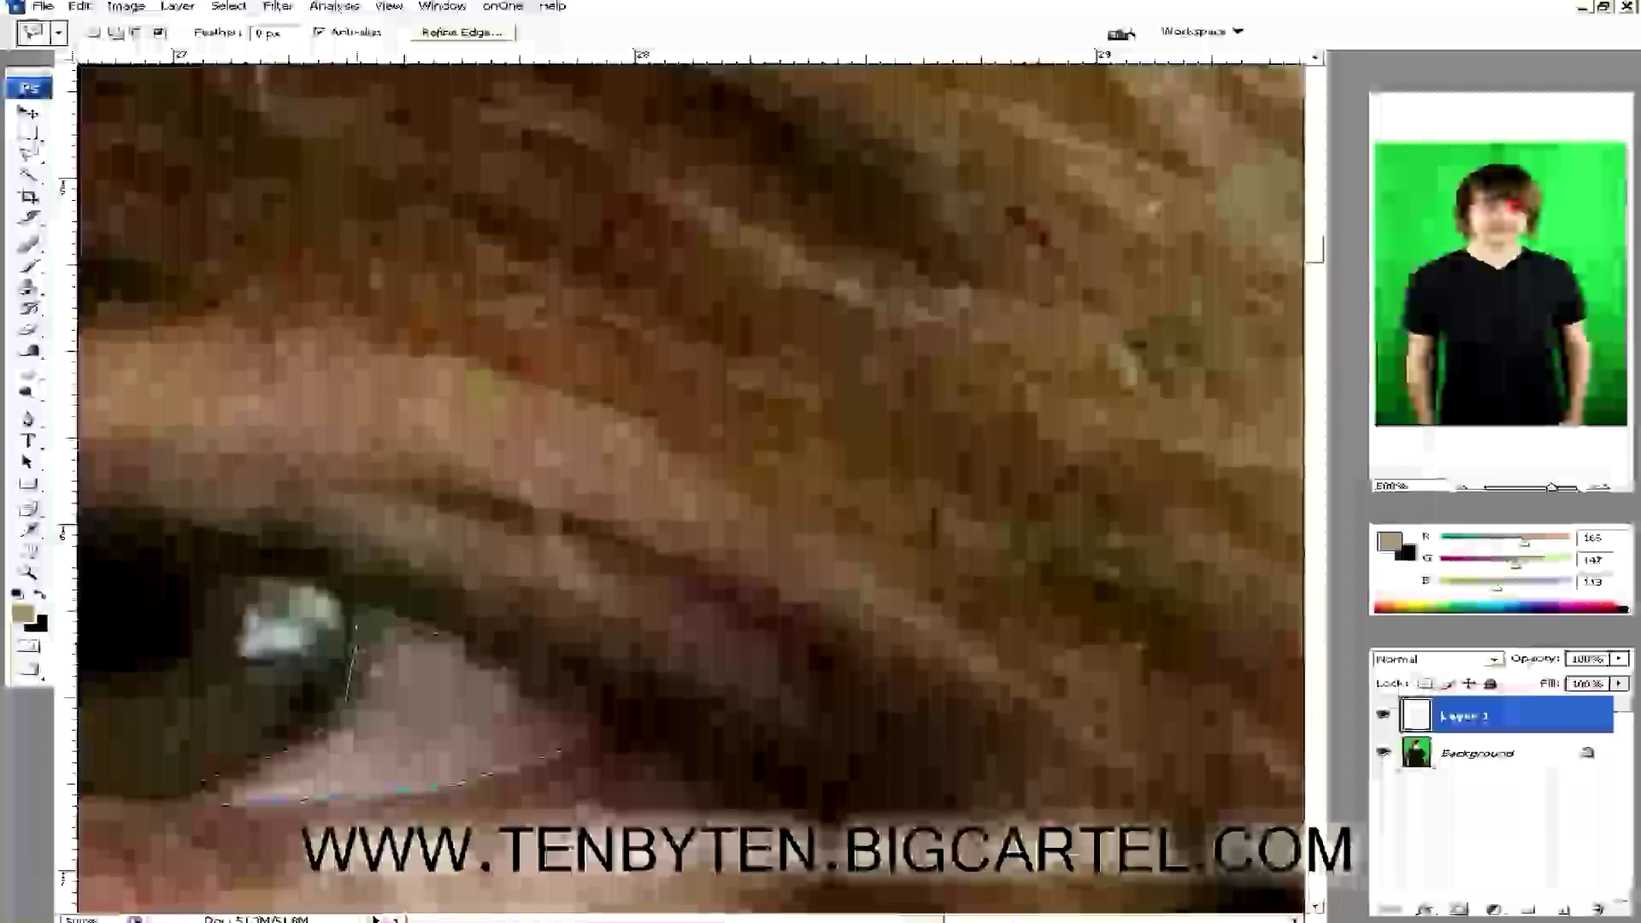
{"action": "left_click", "coordinate": [370, 607]}
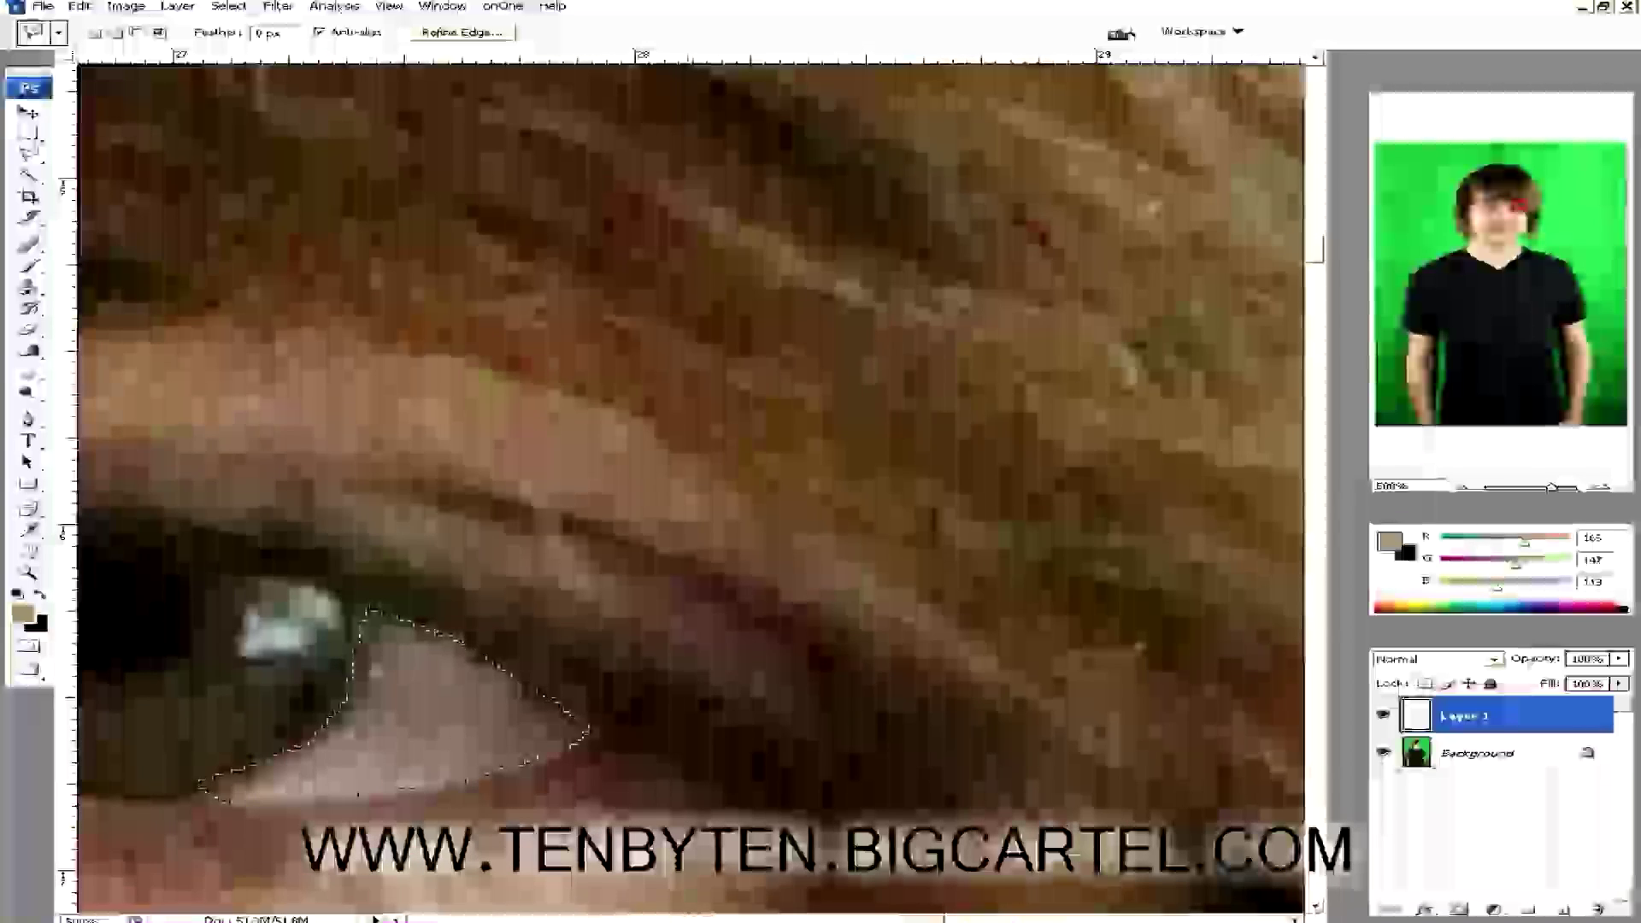
Copy the selected eye whites from the Background layer to a new layer and check the copy with the background hidden.
{"action": "left_click_drag", "start_coordinate": [427, 513], "coordinate": [985, 513]}
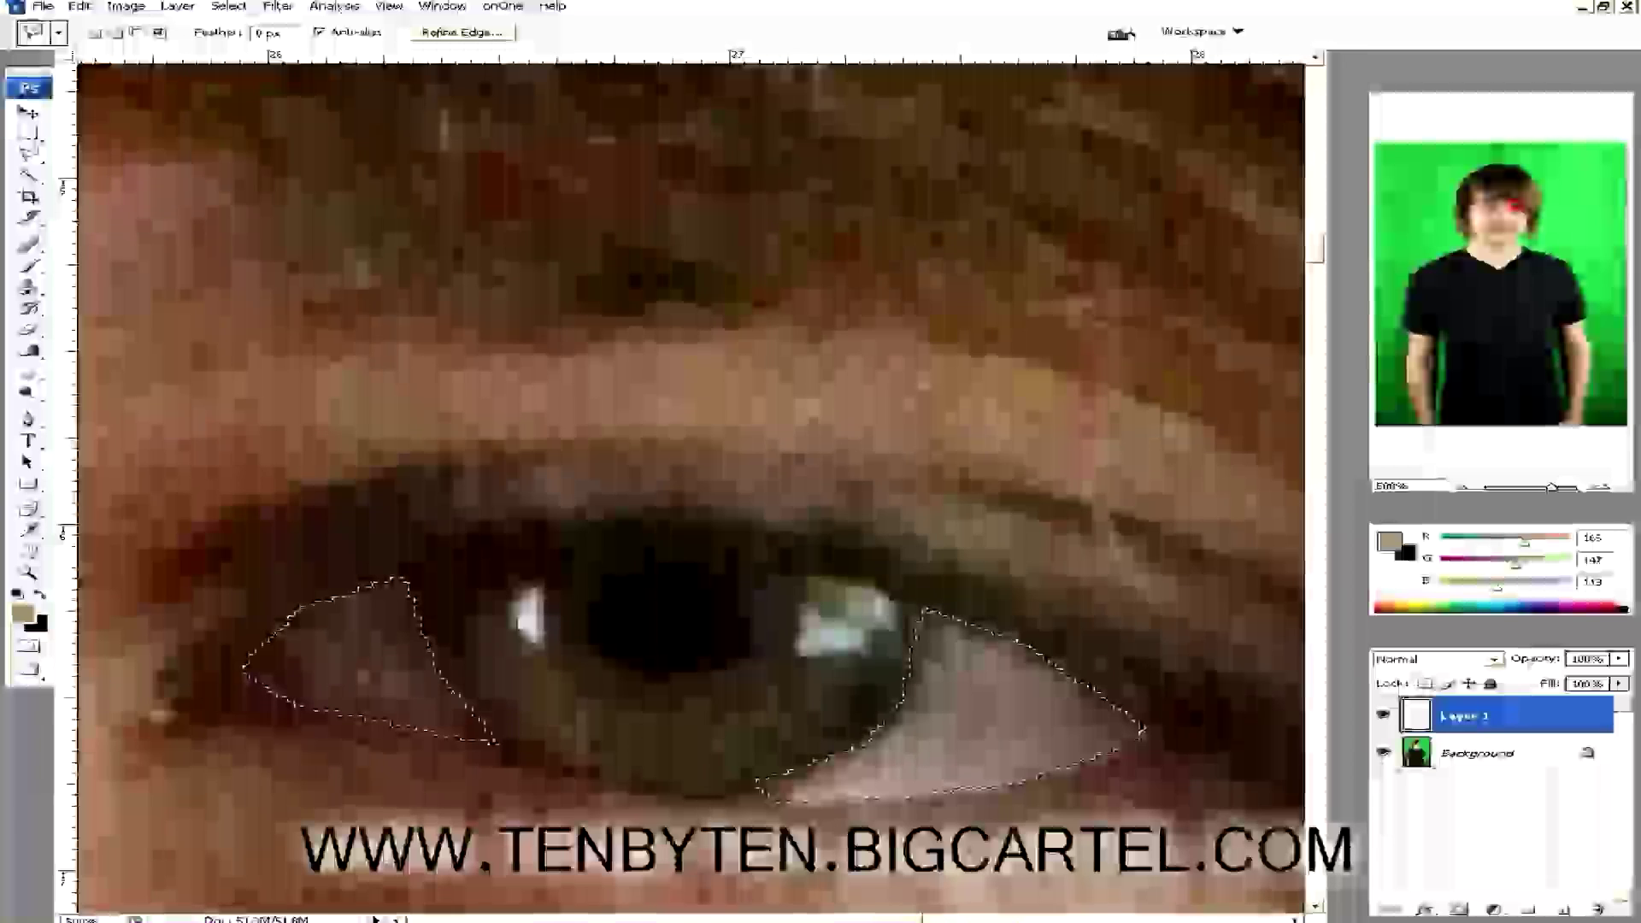
{"action": "left_click", "coordinate": [1494, 756]}
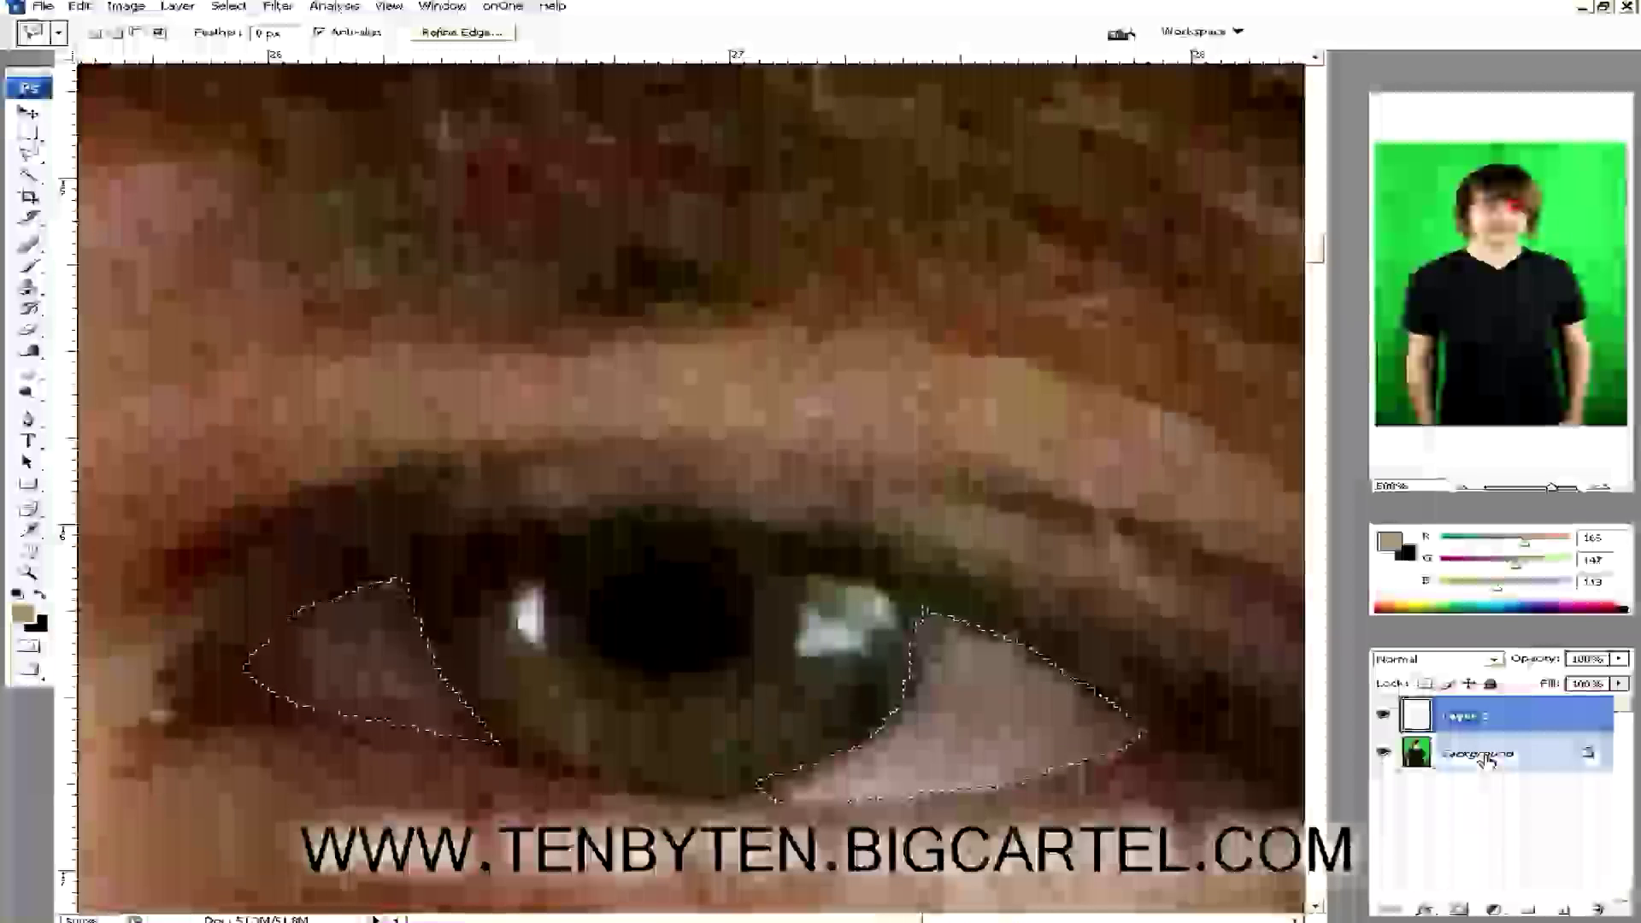
{"action": "key", "text": "ctrl+j"}
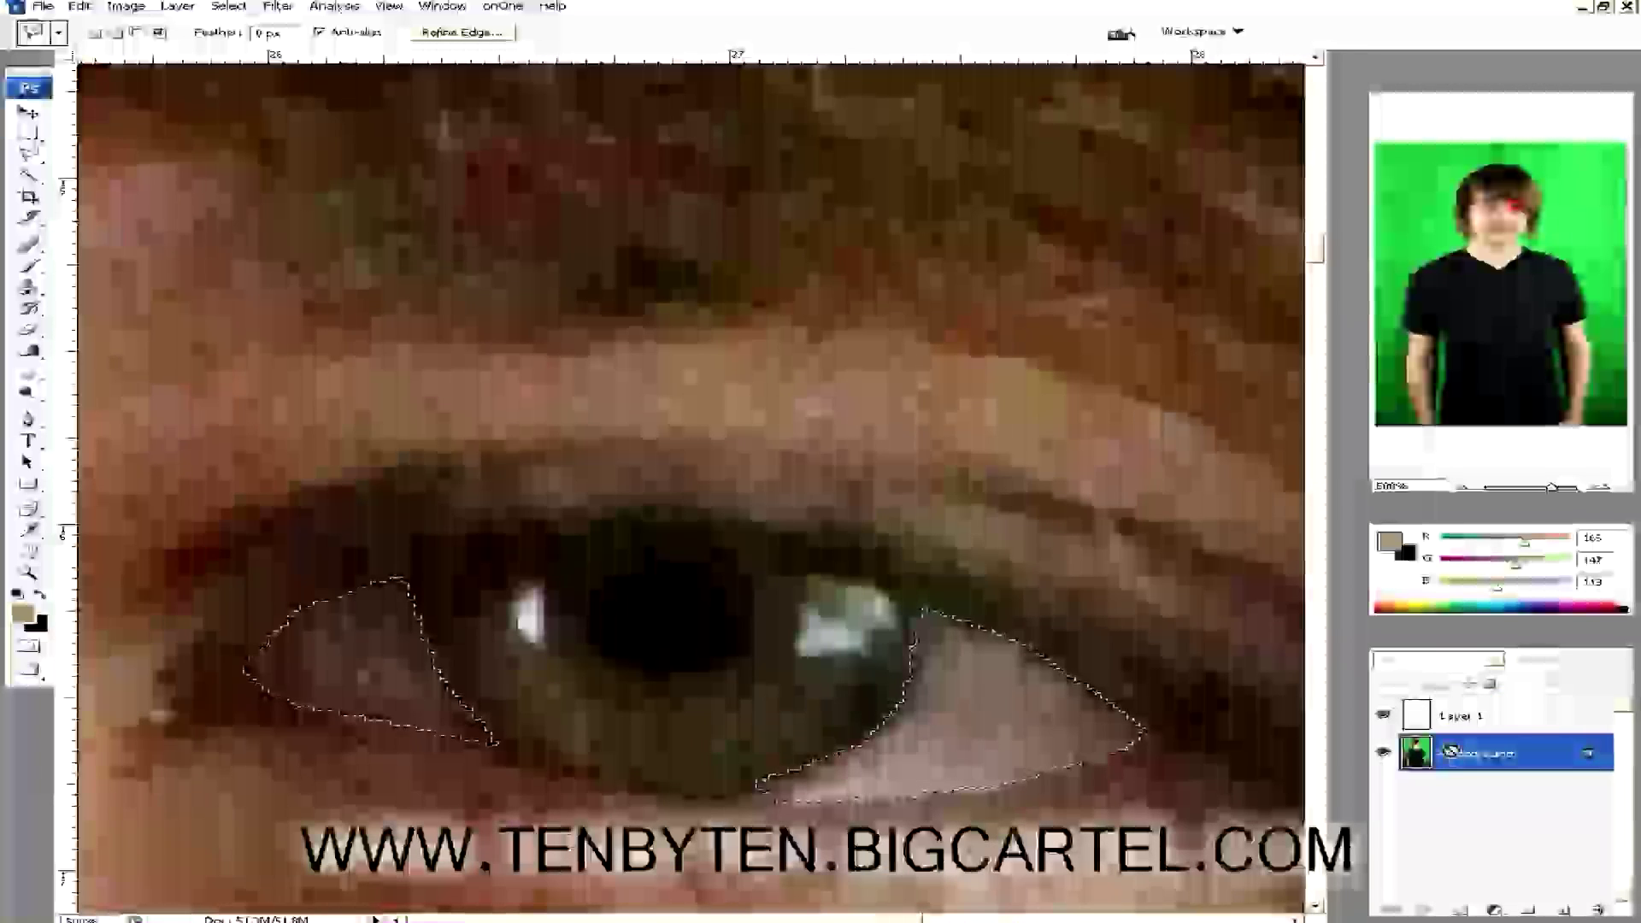
{"action": "left_click", "coordinate": [1384, 791]}
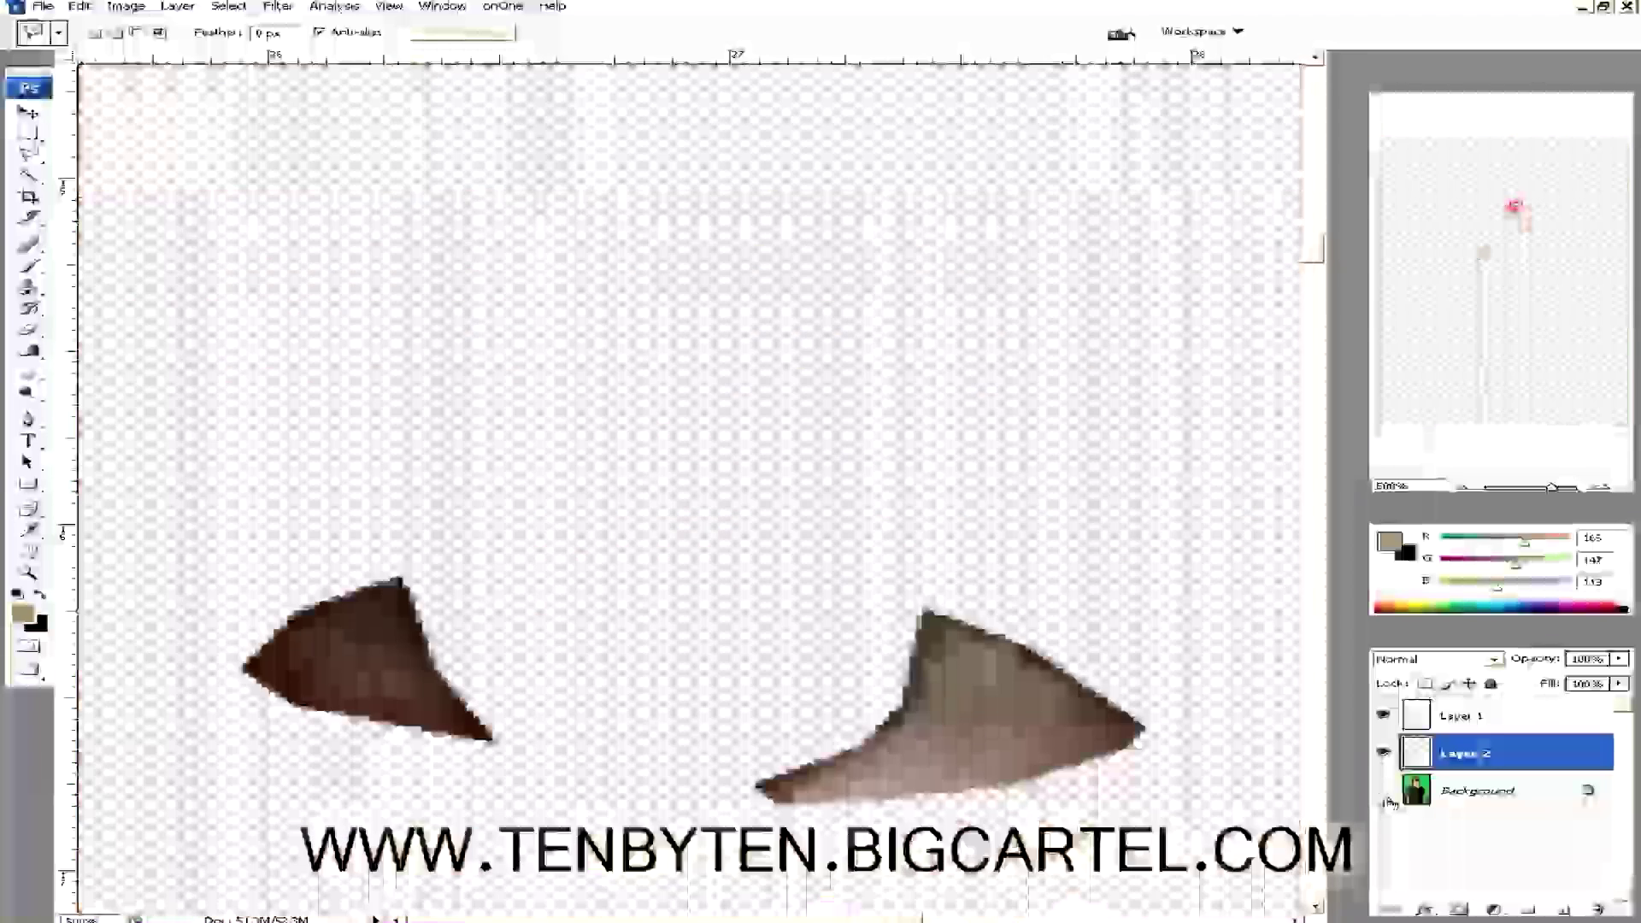
{"action": "left_click", "coordinate": [1384, 791]}
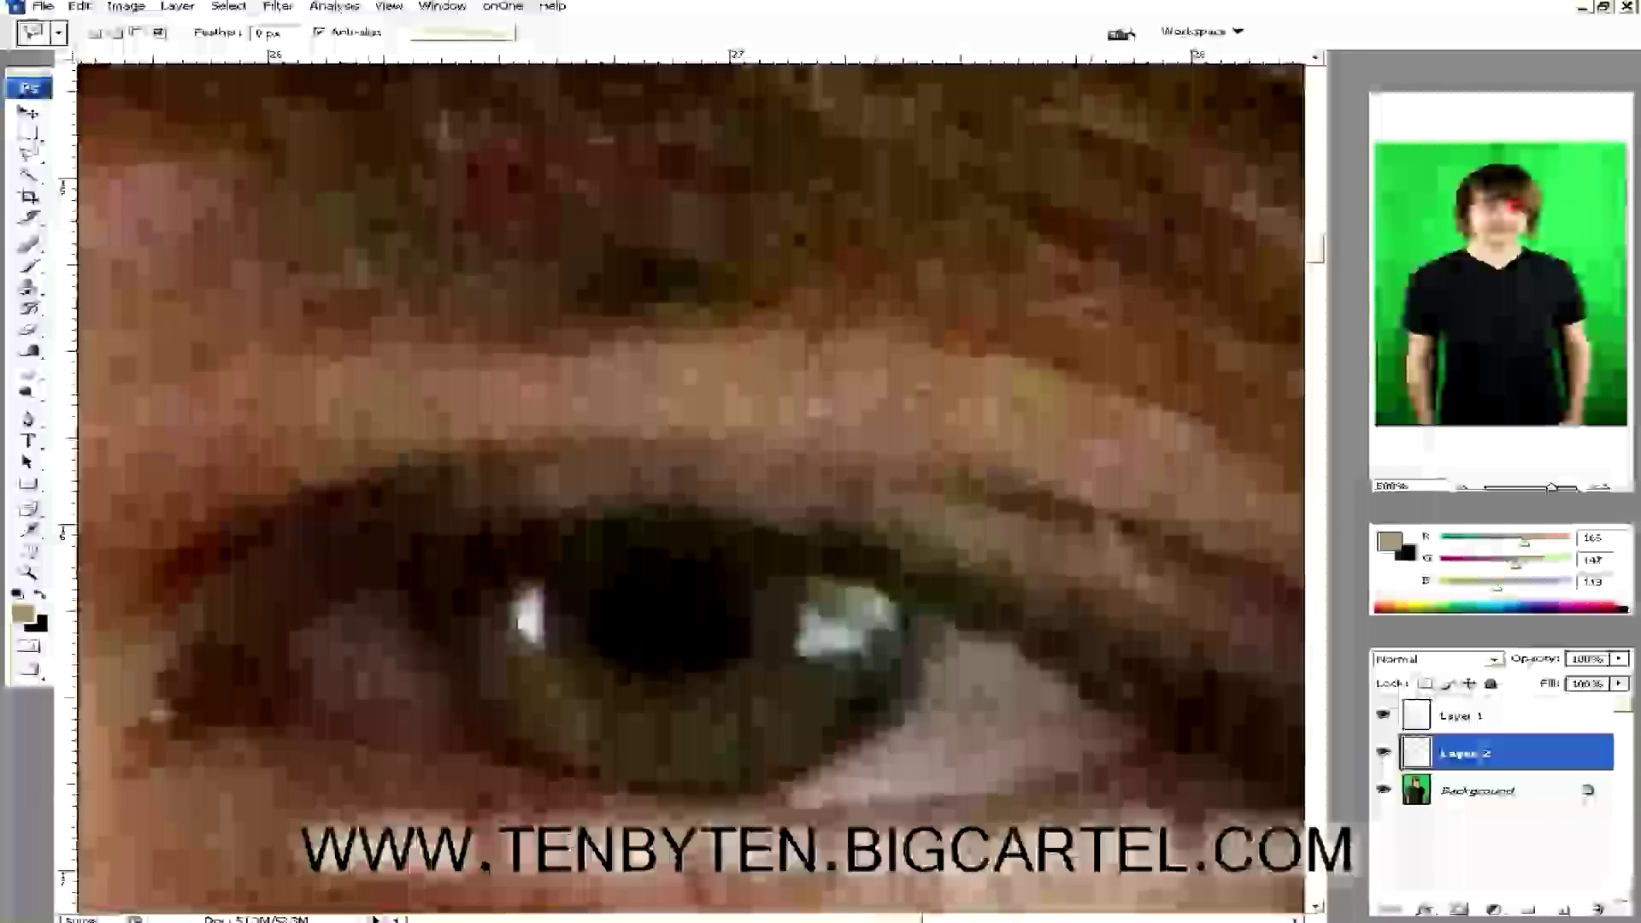
Use Brightness/Contrast on the copied whites of the second eye, raising the contrast close to maximum and increasing the brightness.
{"action": "left_click", "coordinate": [128, 7]}
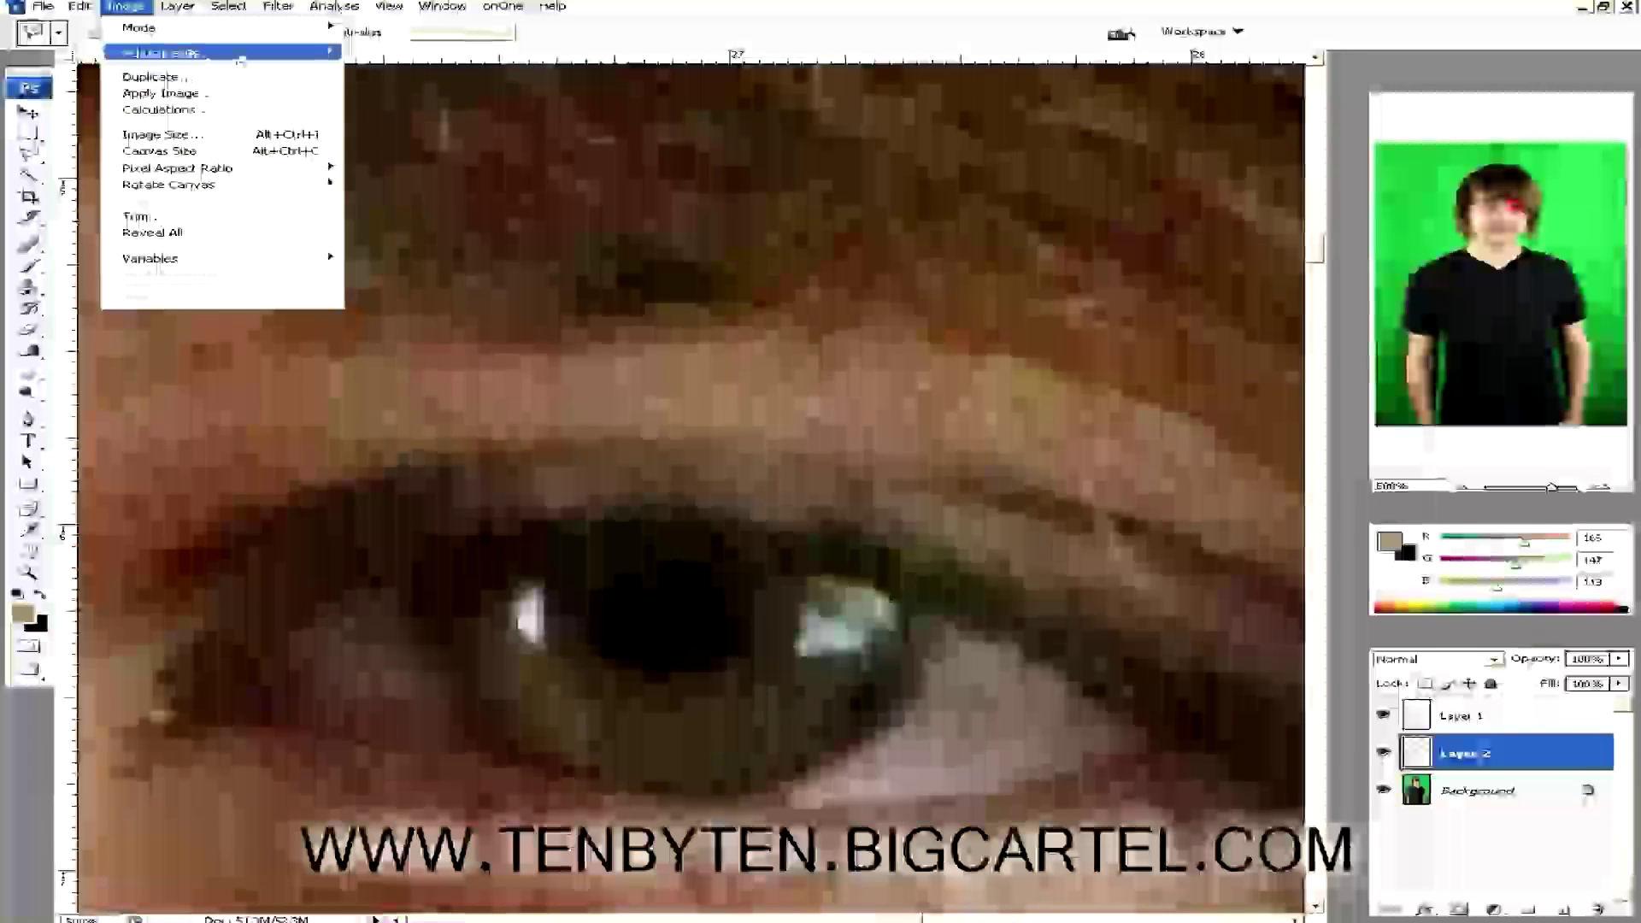
{"action": "mouse_move", "coordinate": [171, 53]}
{"action": "left_click", "coordinate": [461, 133]}
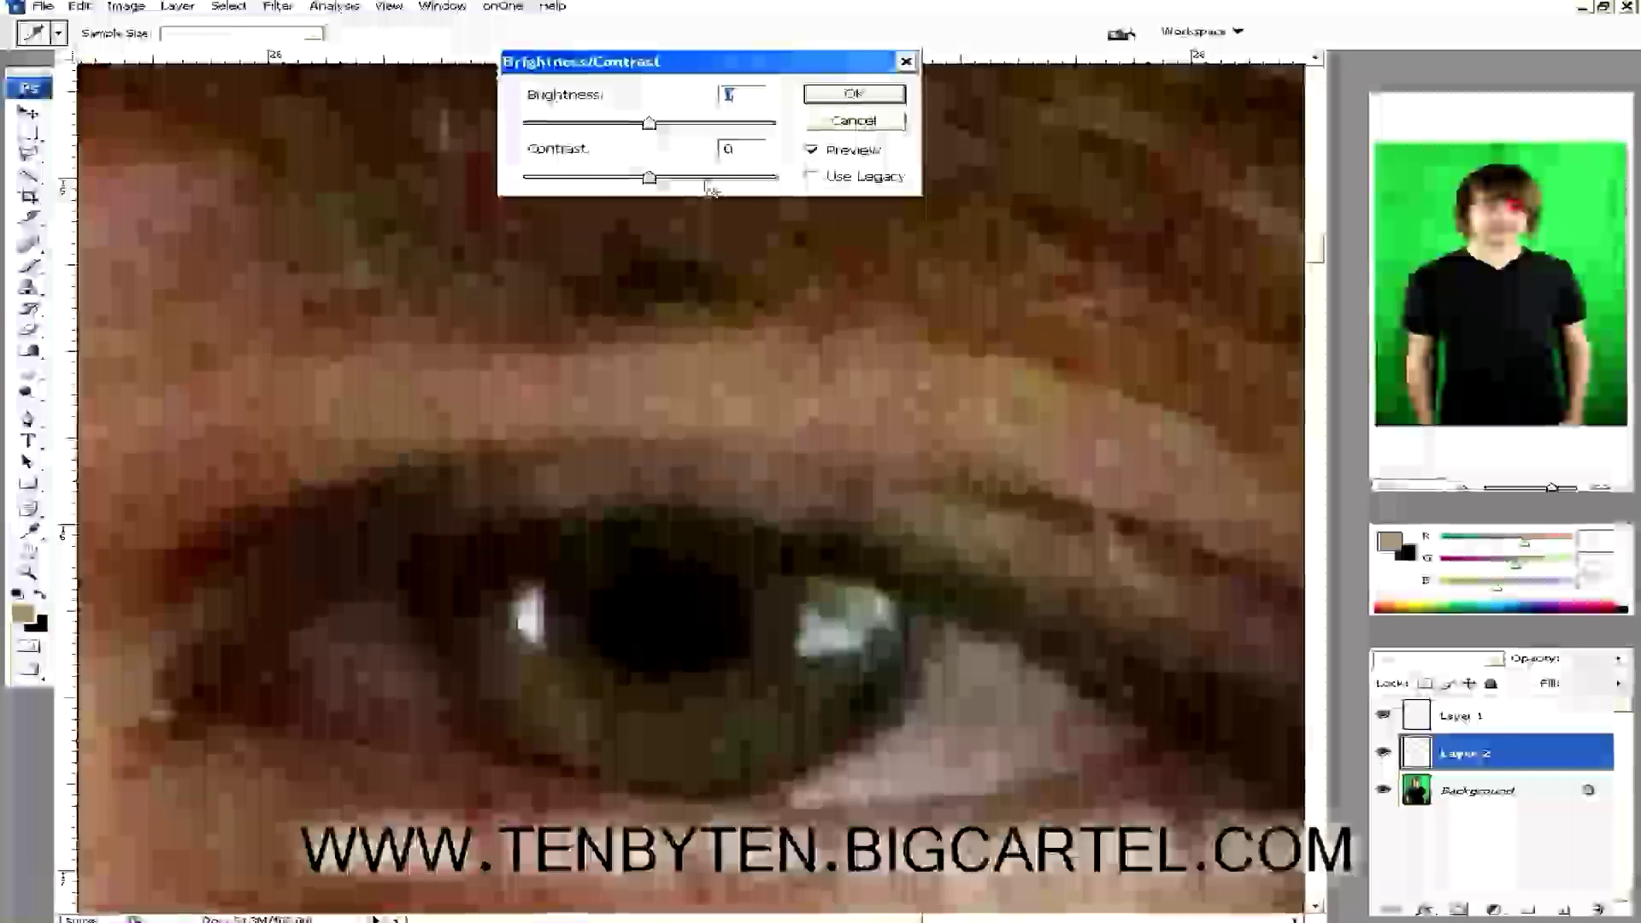
{"action": "left_click_drag", "start_coordinate": [757, 179], "coordinate": [768, 178]}
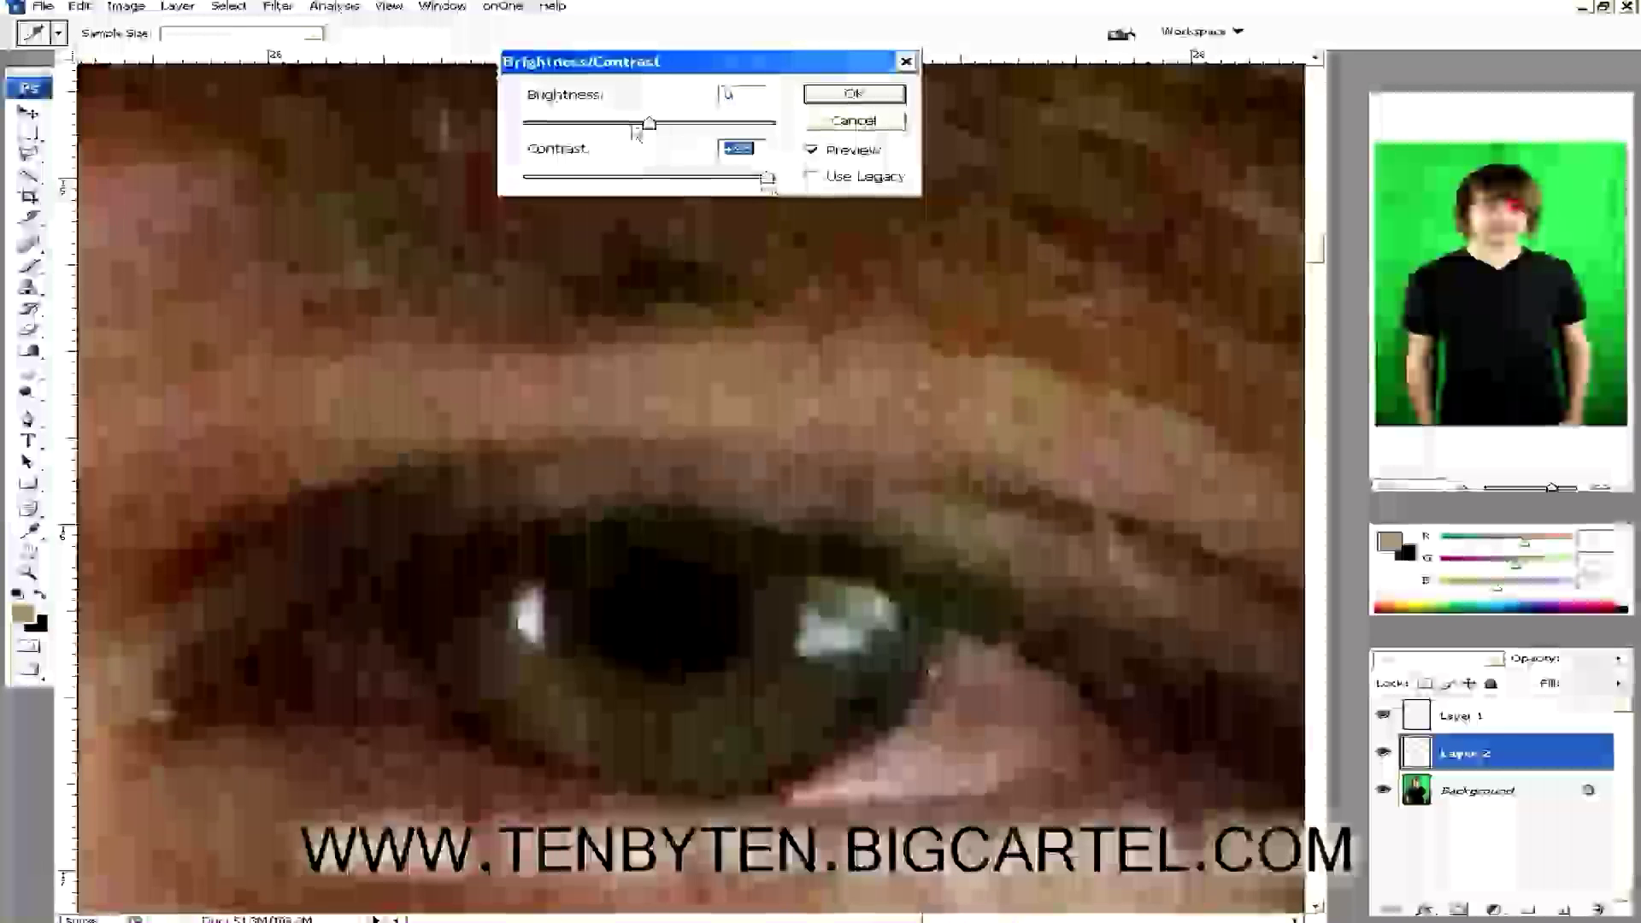
{"action": "left_click_drag", "start_coordinate": [700, 126], "coordinate": [746, 128]}
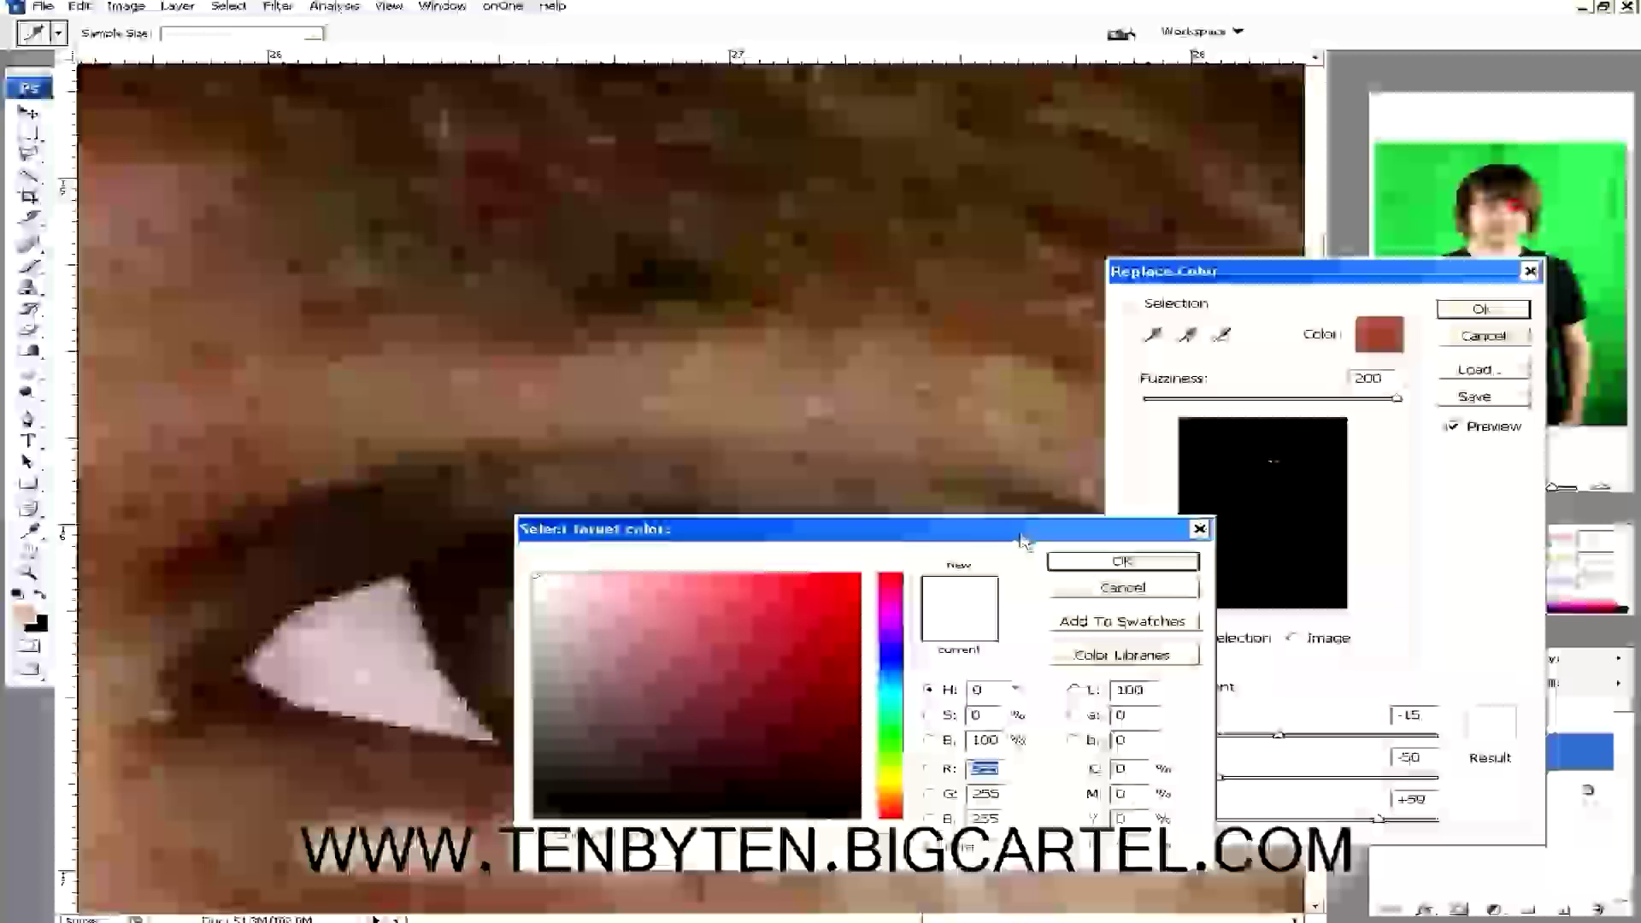
Use Replace Color on the second eye's reddish tones with fuzziness 200, hue +14, saturation -11 and a raised lightness.
{"action": "left_click_drag", "start_coordinate": [855, 523], "coordinate": [524, 261]}
{"action": "left_click", "coordinate": [778, 318]}
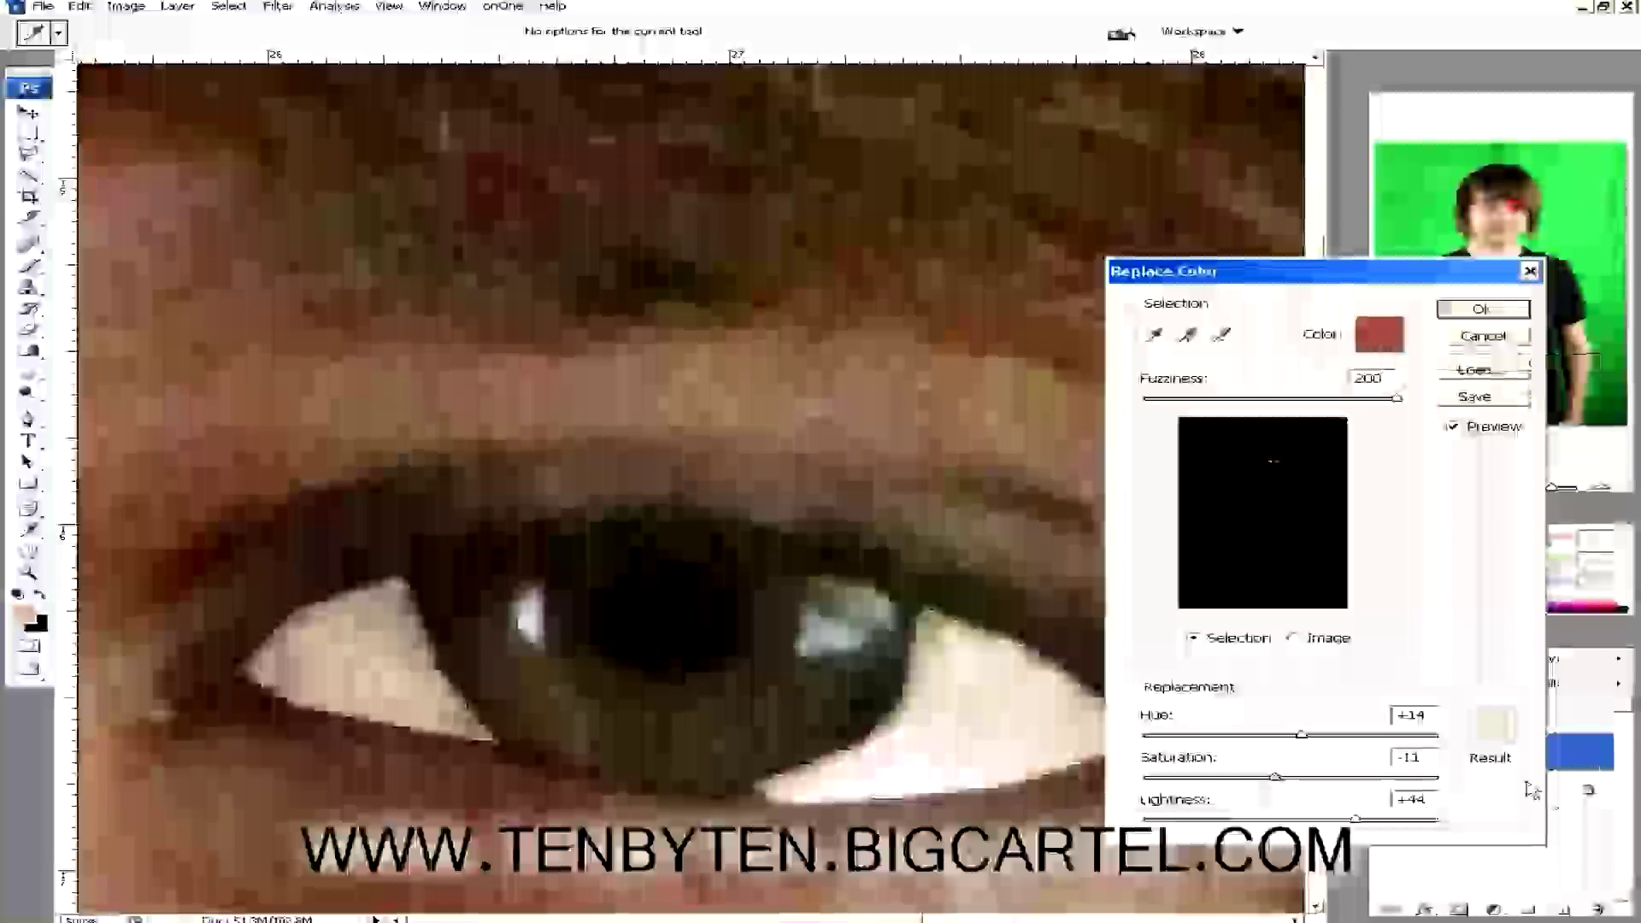
{"action": "left_click_drag", "start_coordinate": [1356, 819], "coordinate": [1373, 821]}
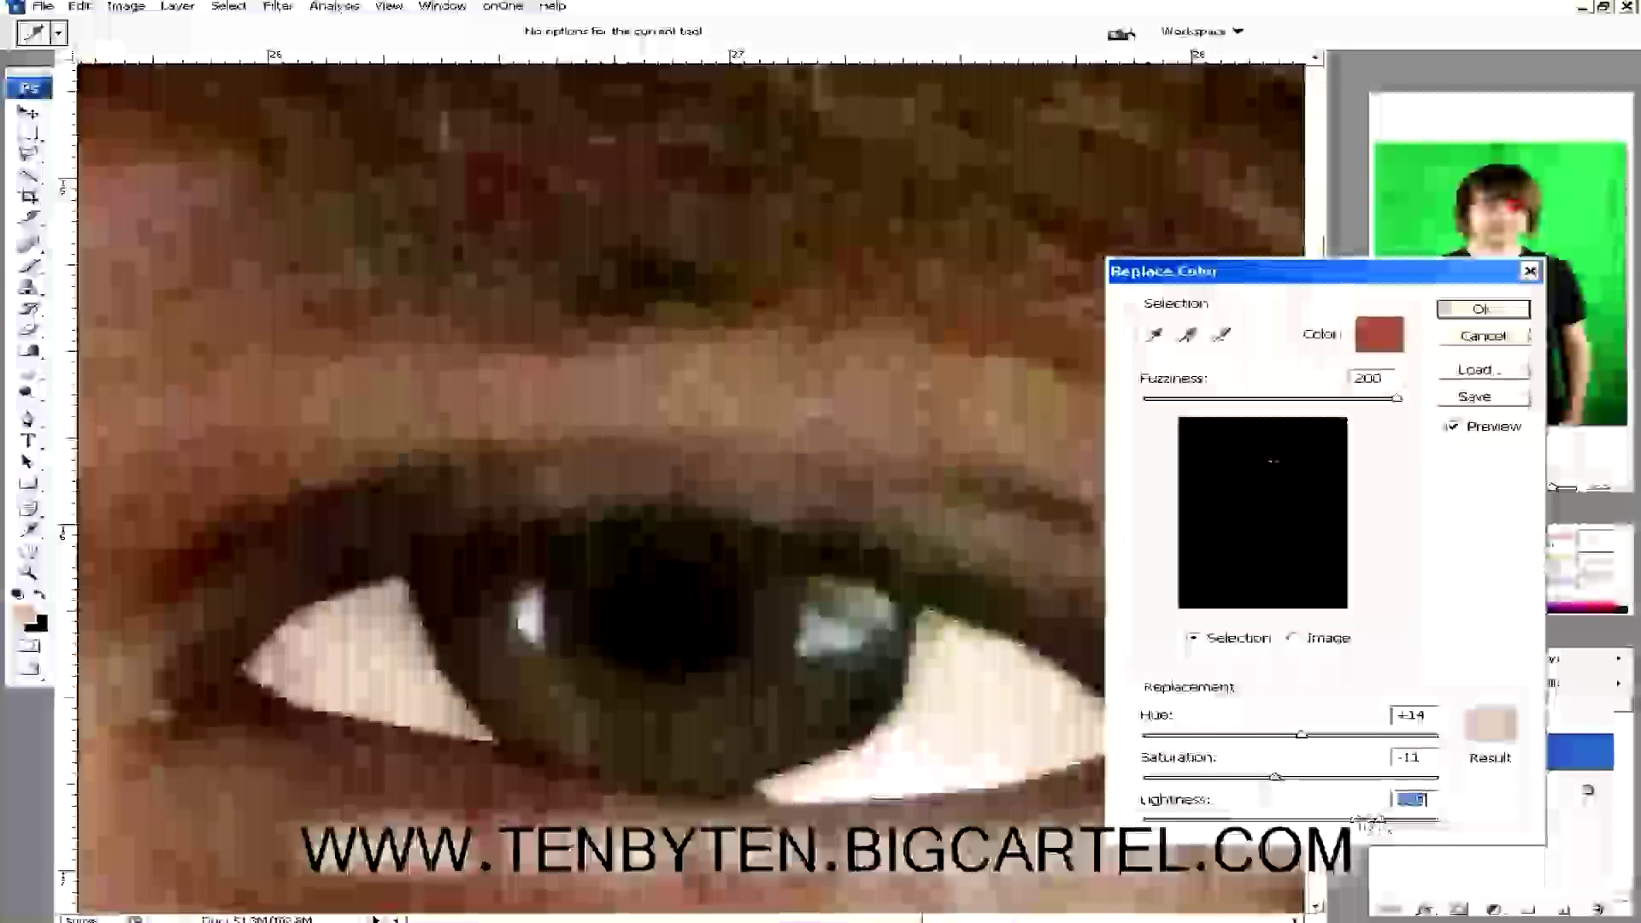
{"action": "left_click", "coordinate": [1481, 309]}
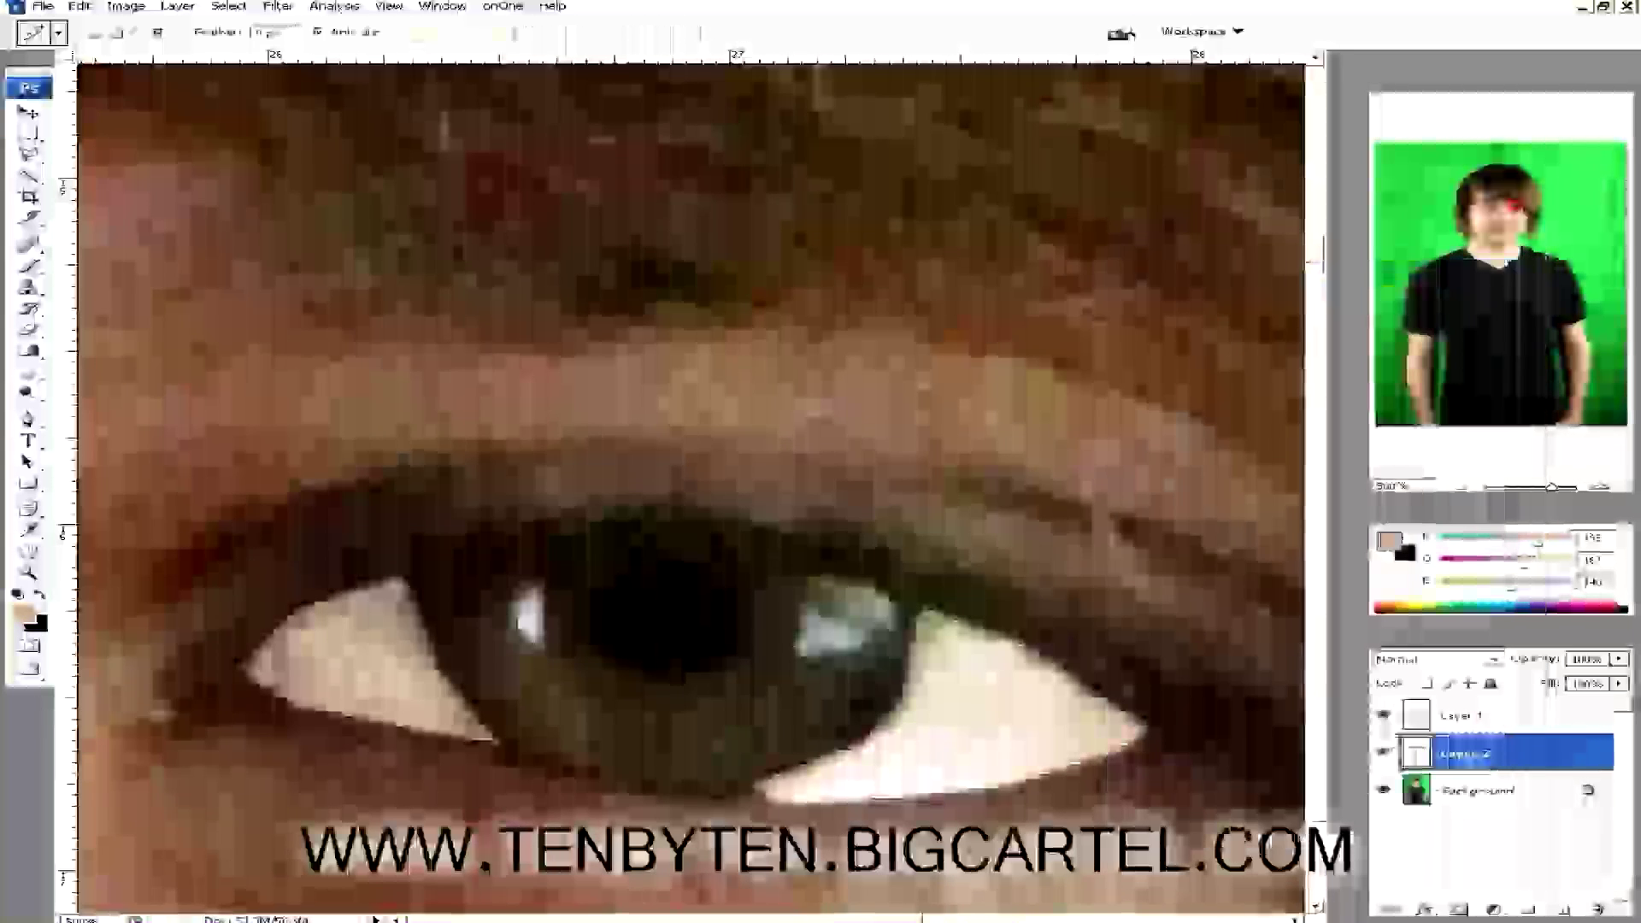
Return to the first eye, make Layer 1 active and set up the Blur tool with a 10 px brush.
{"action": "mouse_move", "coordinate": [1514, 208]}
{"action": "left_mouse_down"}
{"action": "mouse_move", "coordinate": [1478, 210]}
{"action": "mouse_move", "coordinate": [1493, 209]}
{"action": "left_mouse_up"}
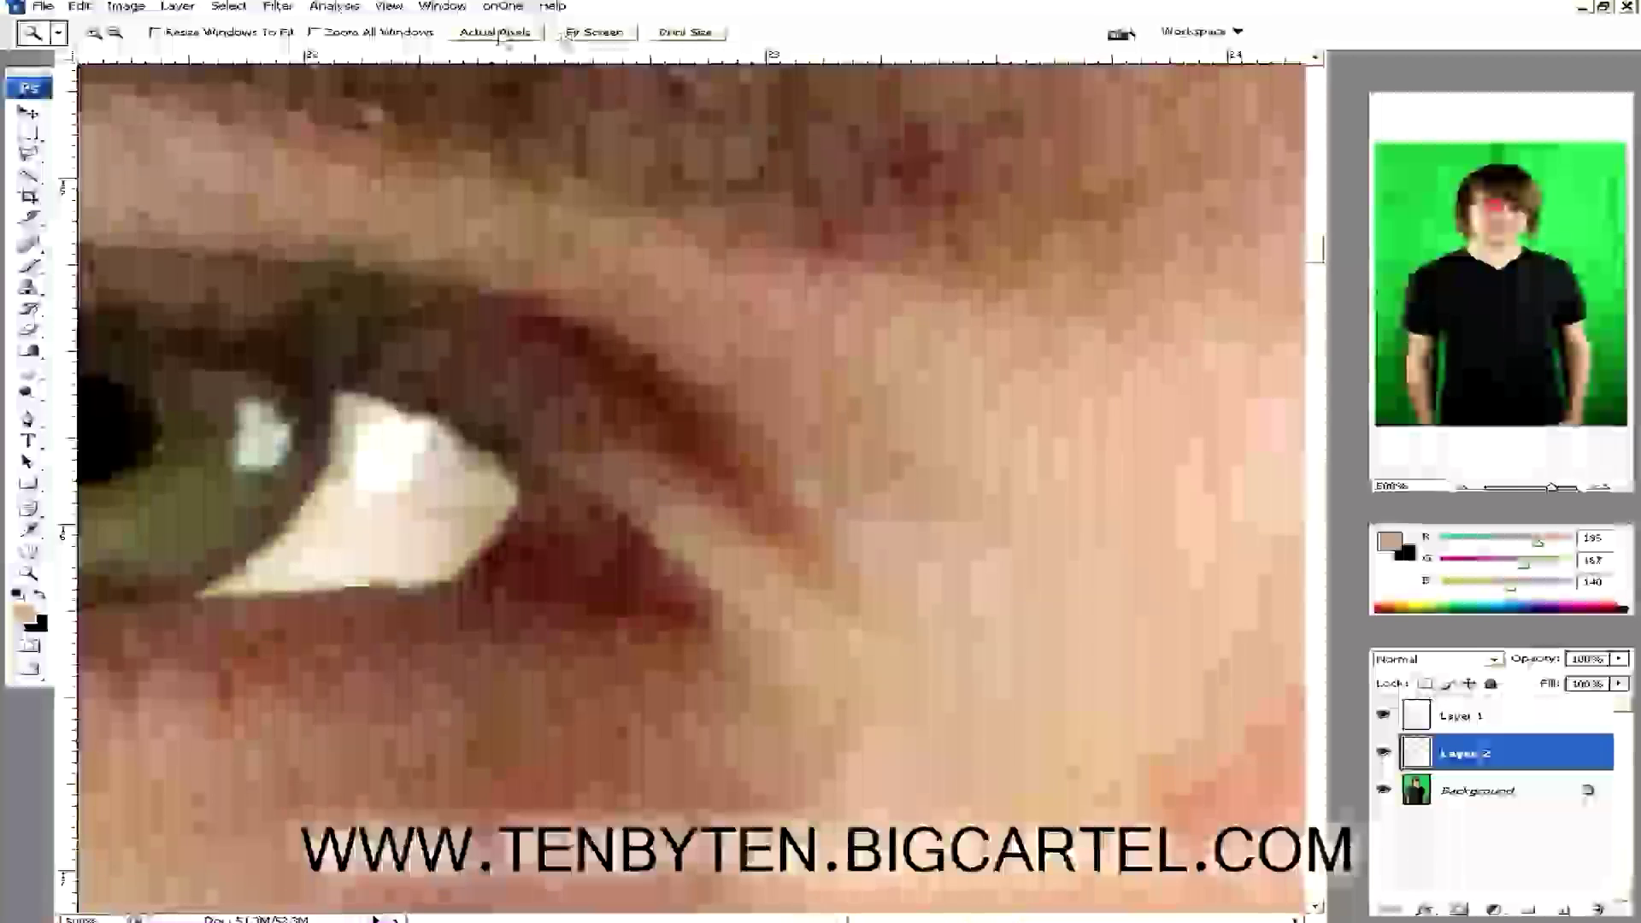
{"action": "left_click", "coordinate": [494, 32]}
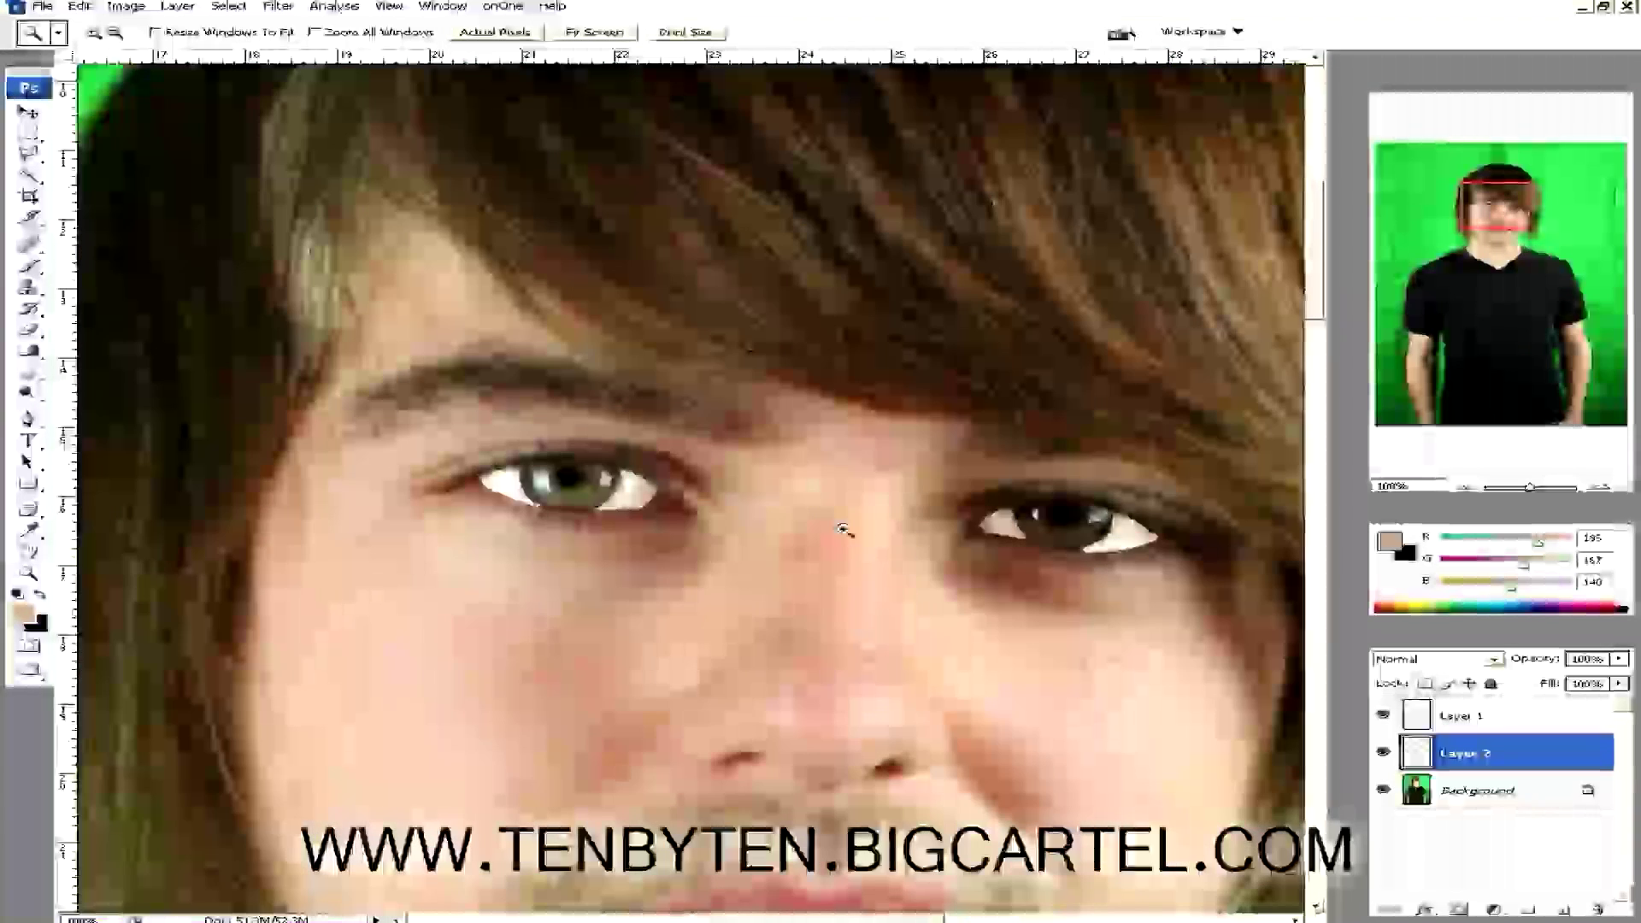
{"action": "left_click", "coordinate": [707, 531]}
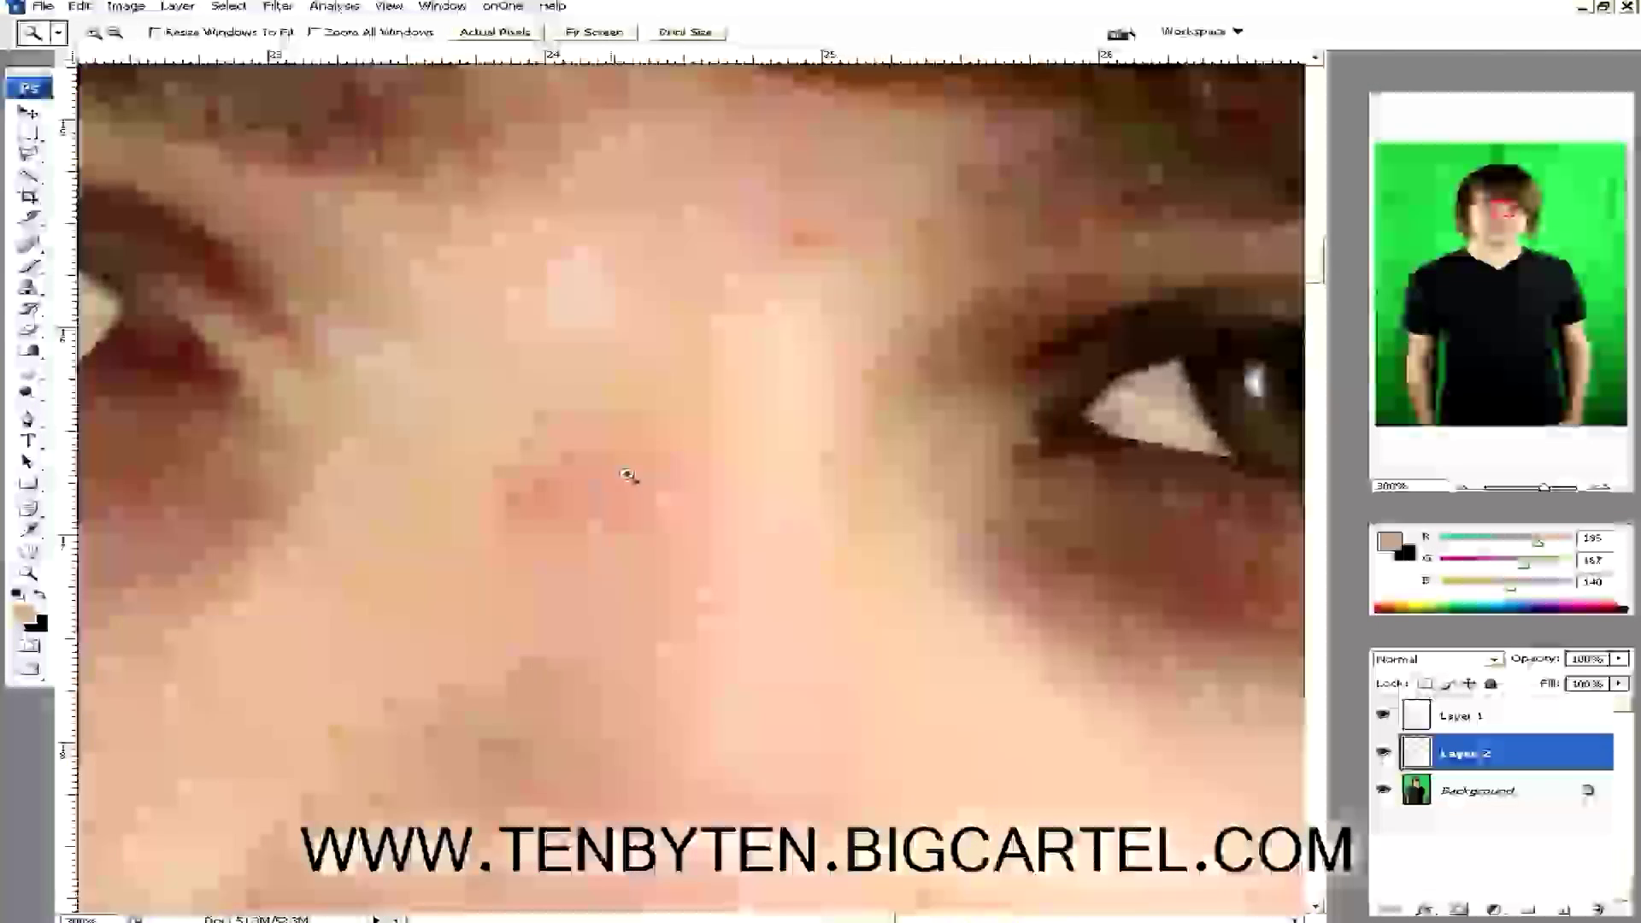
{"action": "left_click_drag", "start_coordinate": [329, 462], "coordinate": [835, 571]}
{"action": "left_click_drag", "start_coordinate": [388, 346], "coordinate": [721, 420]}
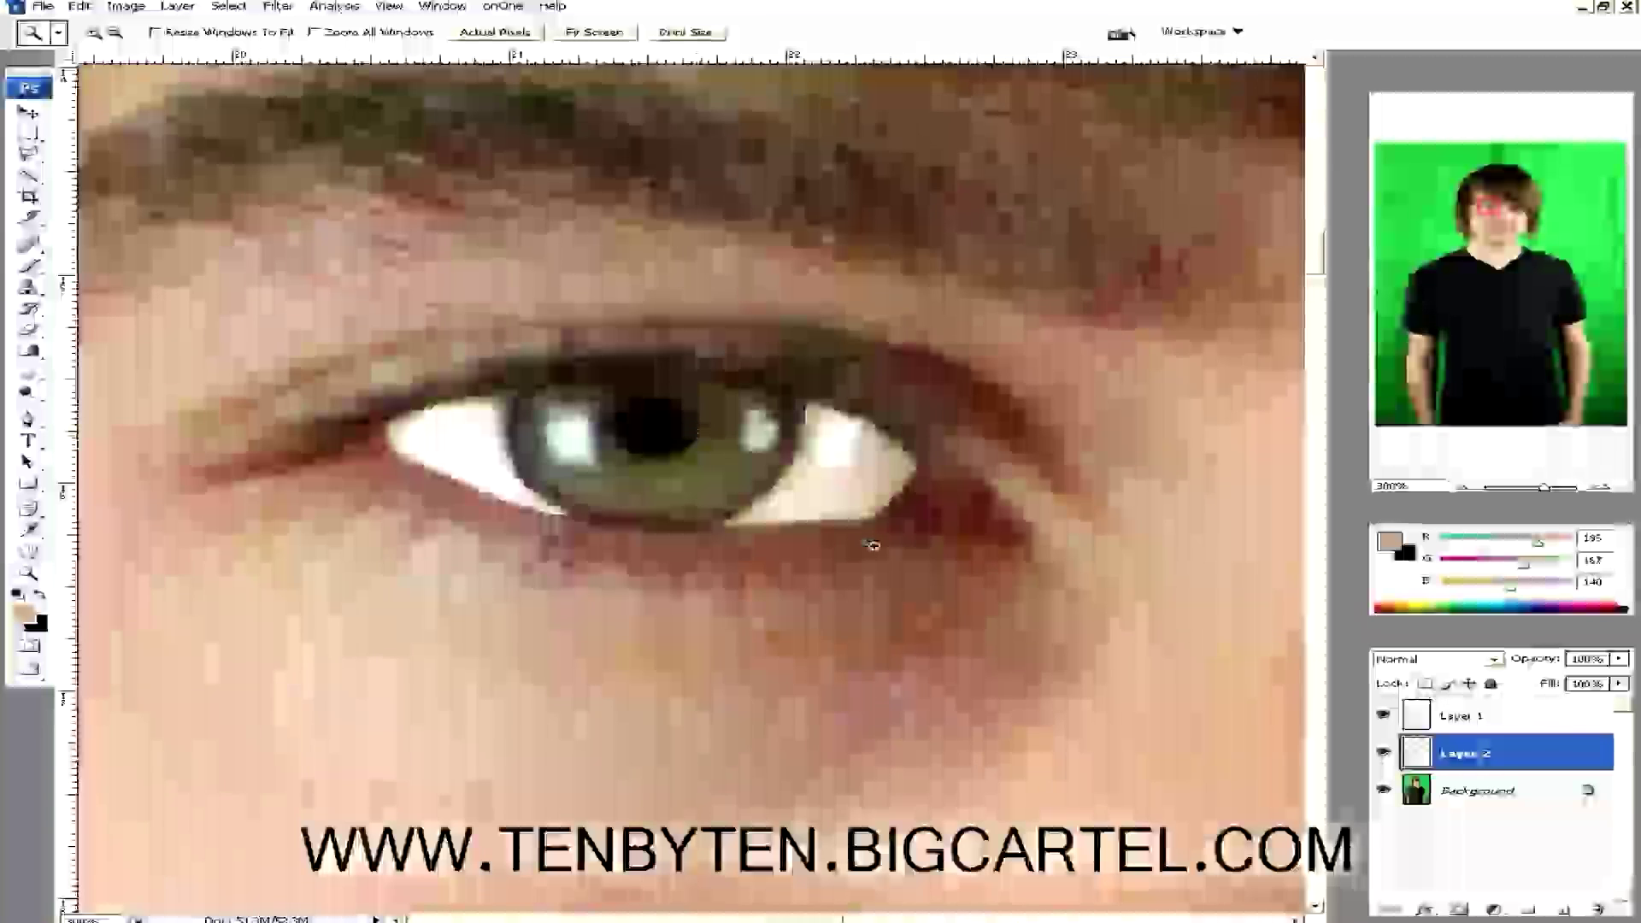
{"action": "left_click", "coordinate": [1470, 716]}
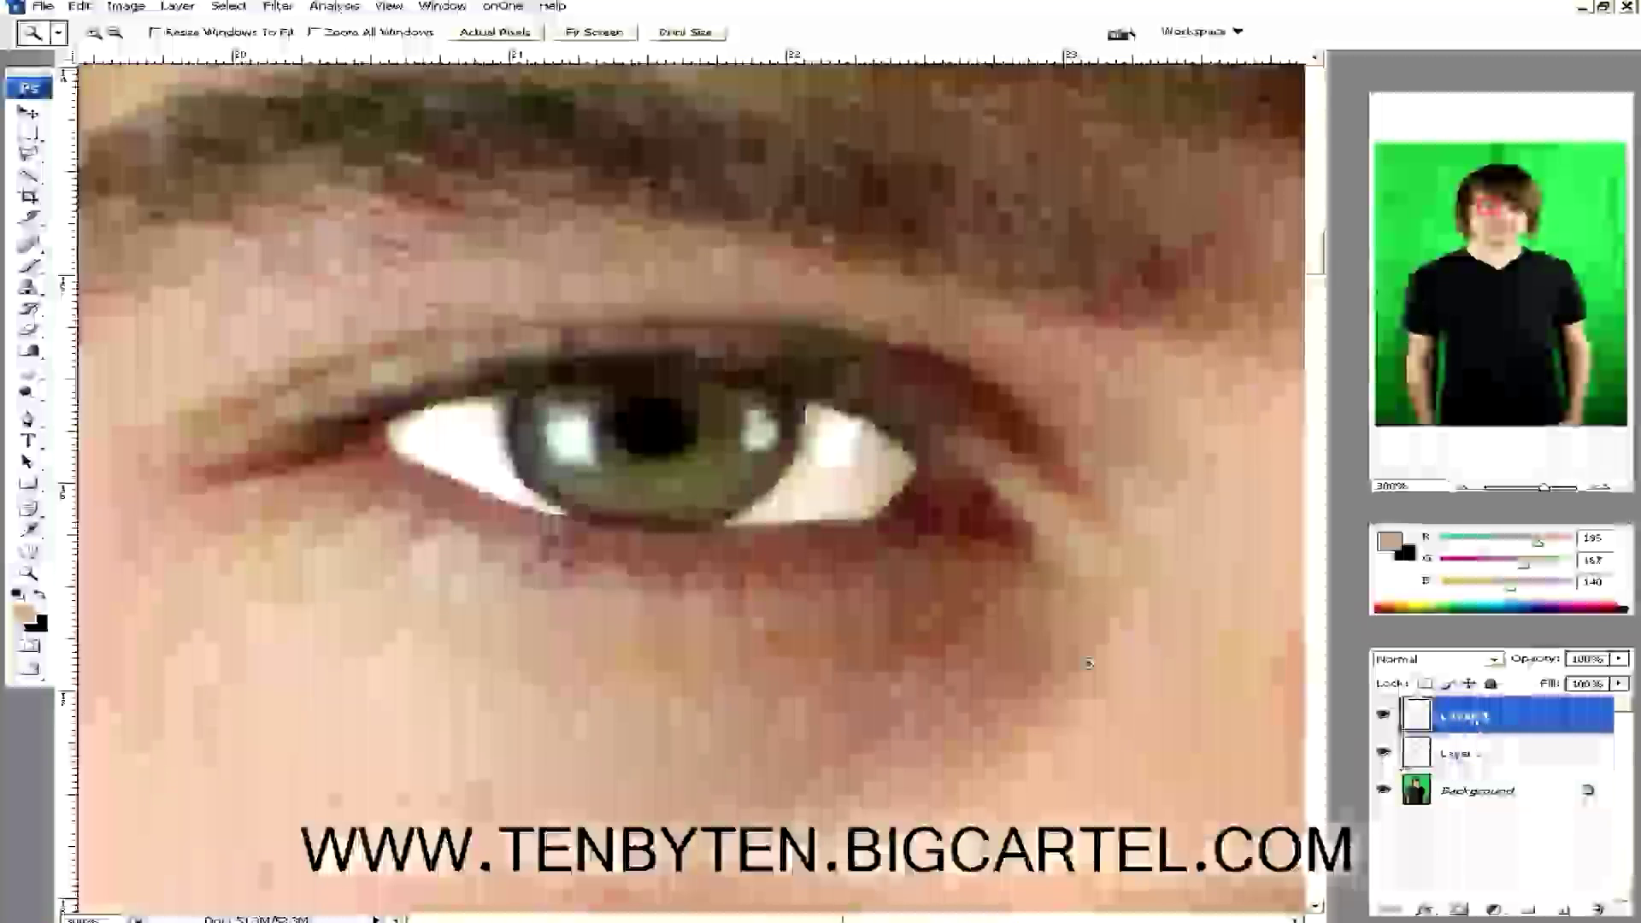
{"action": "key", "text": "r"}
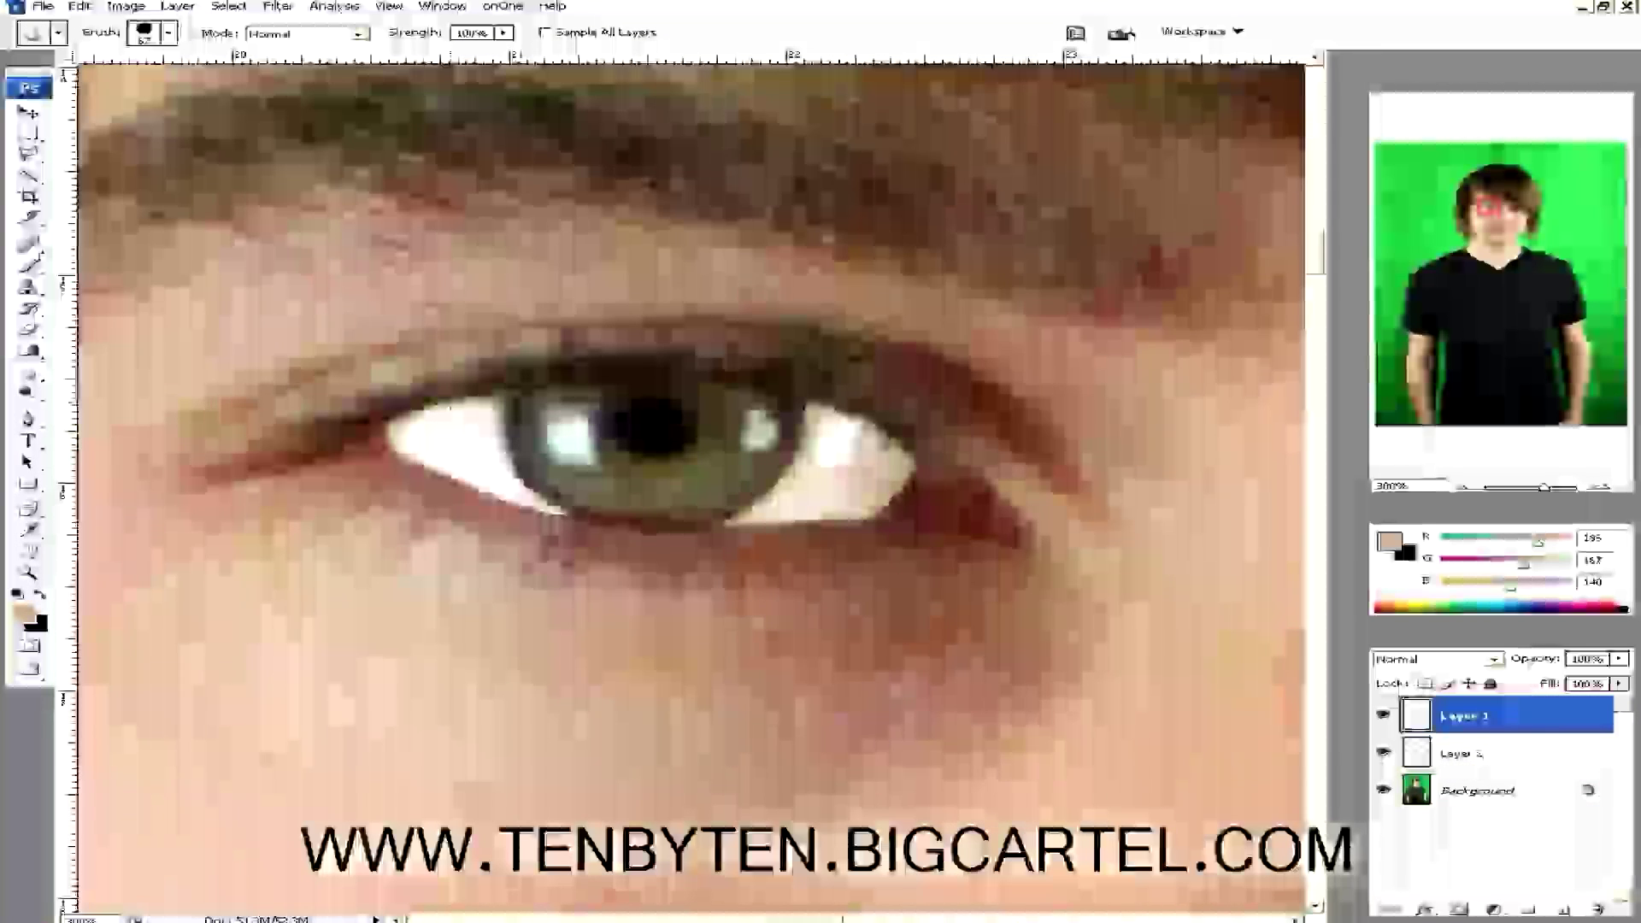
{"action": "left_click", "coordinate": [35, 382]}
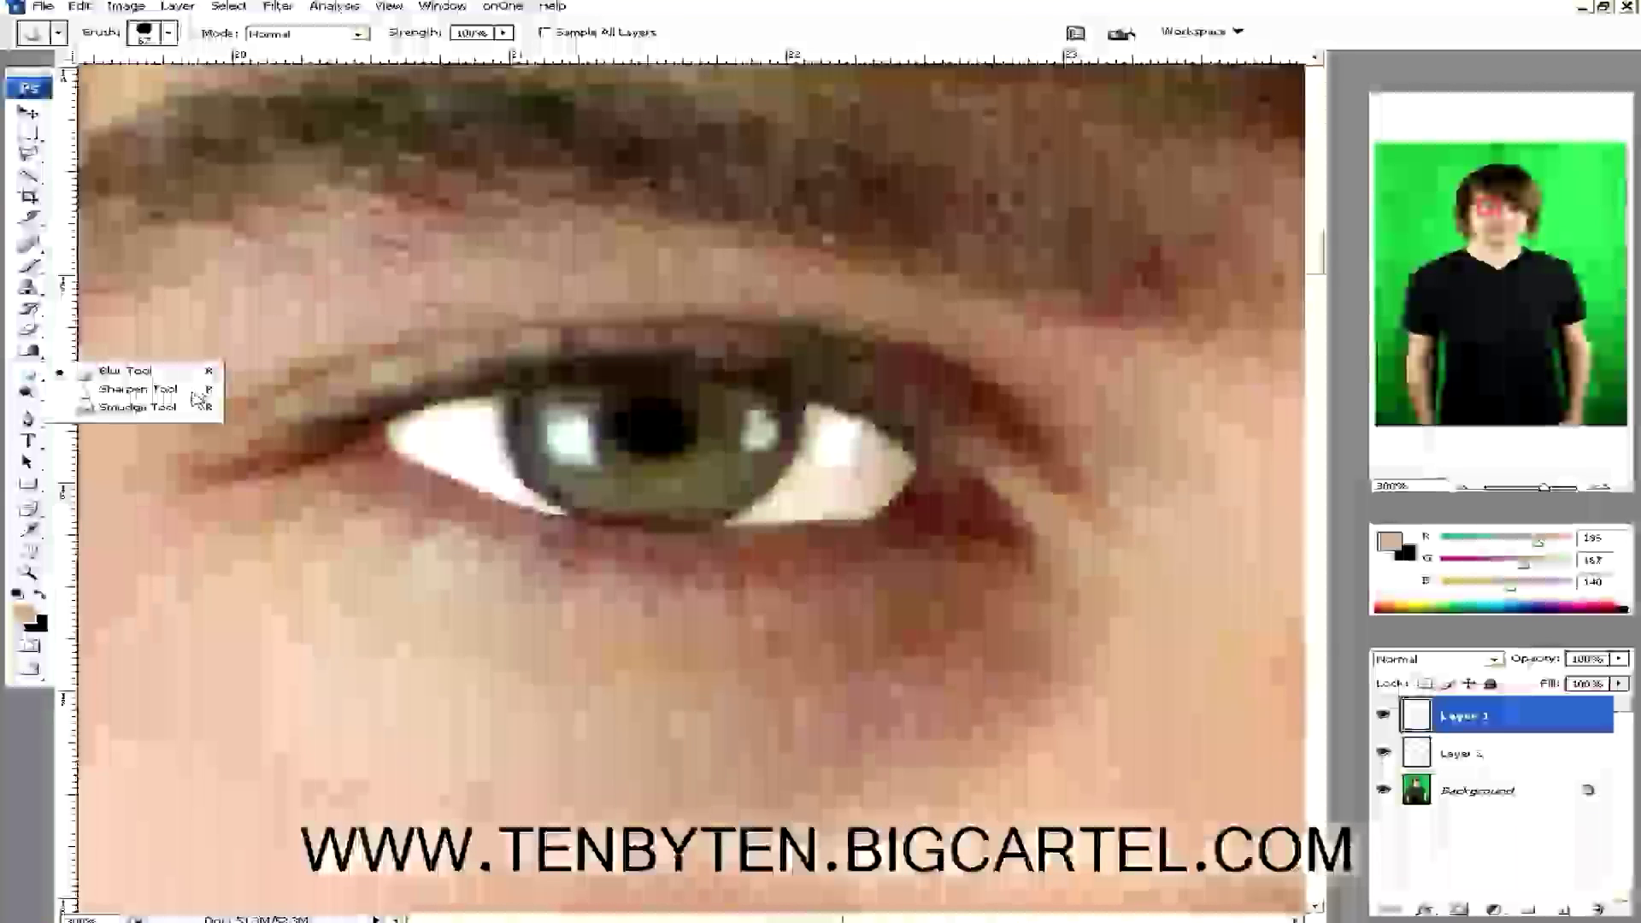
{"action": "left_click", "coordinate": [147, 384]}
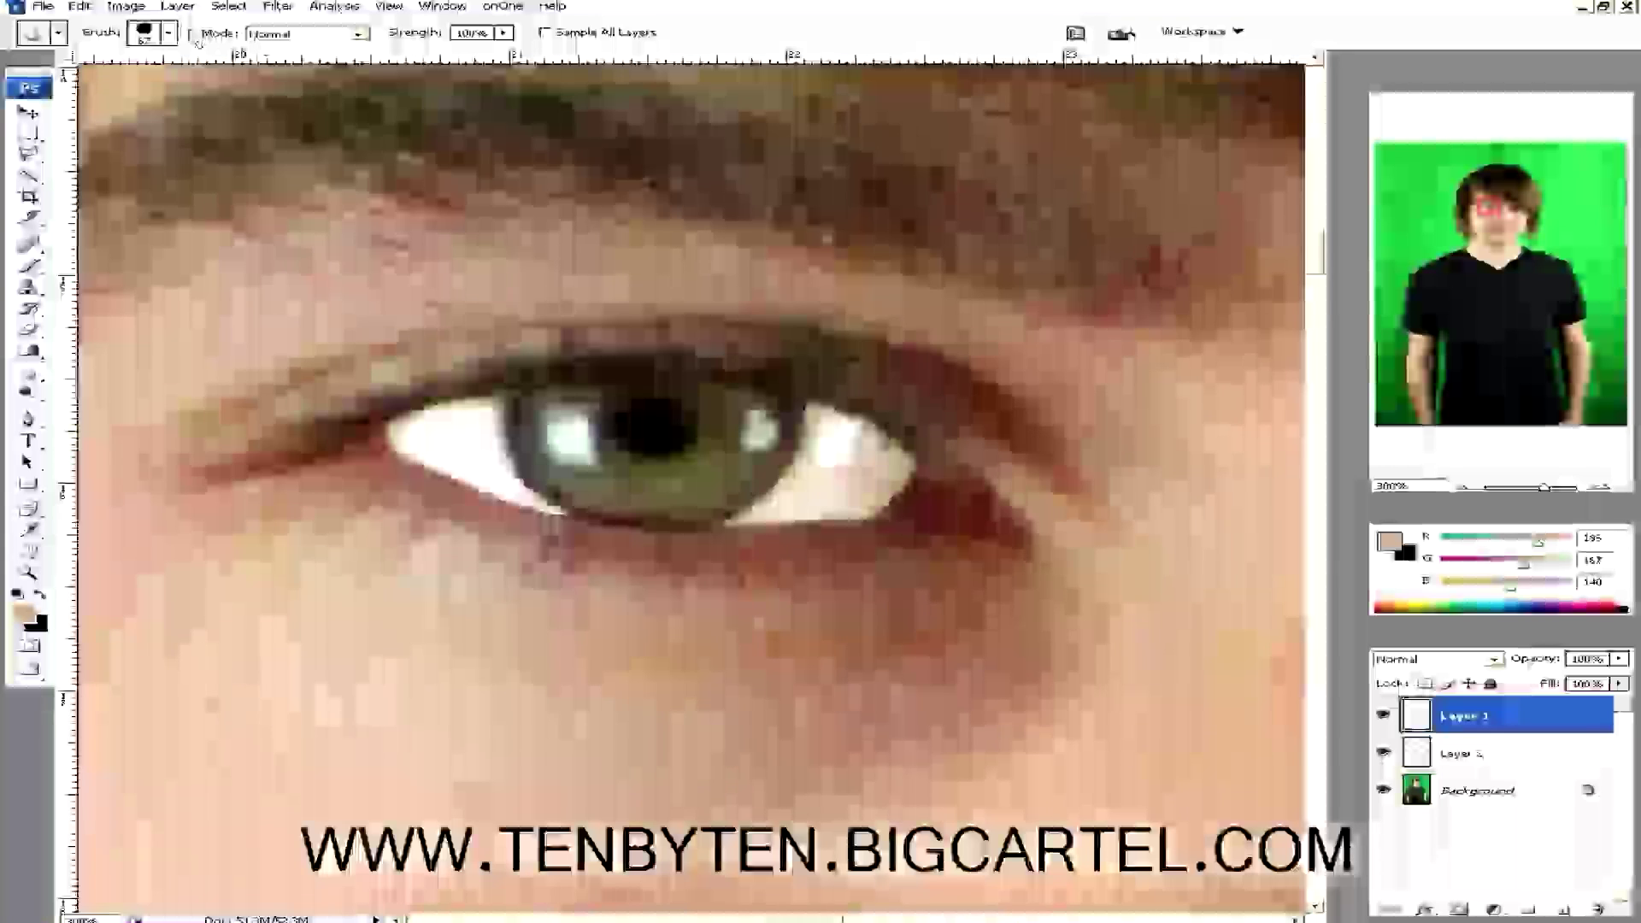
{"action": "left_click", "coordinate": [170, 34]}
{"action": "left_click_drag", "start_coordinate": [182, 86], "coordinate": [47, 88]}
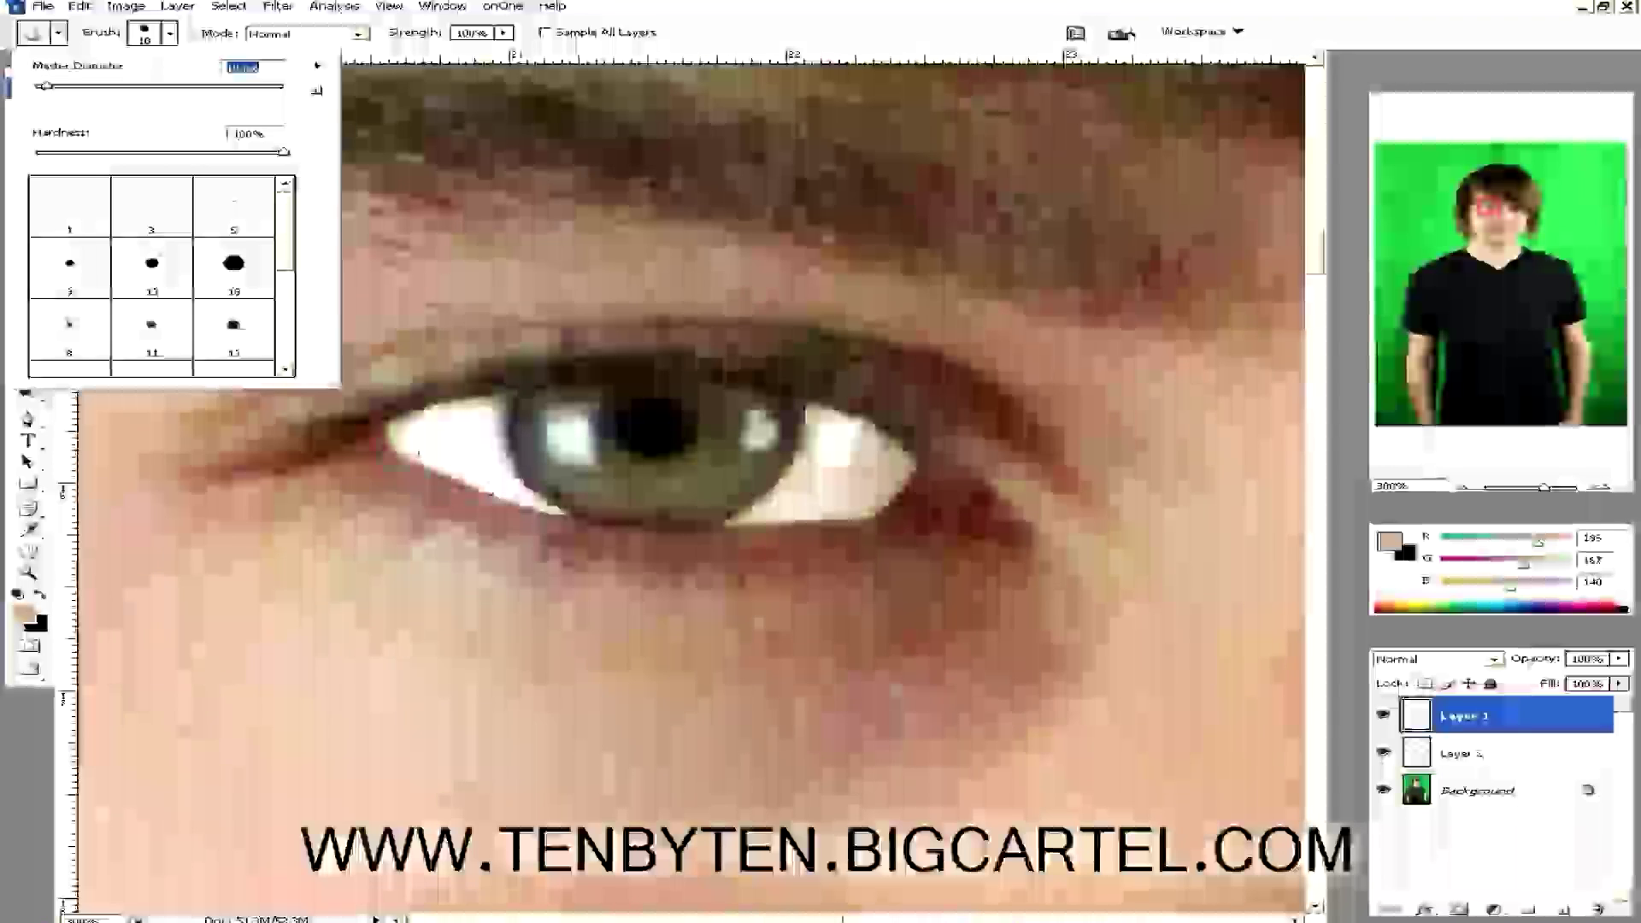
{"action": "key", "text": "Return"}
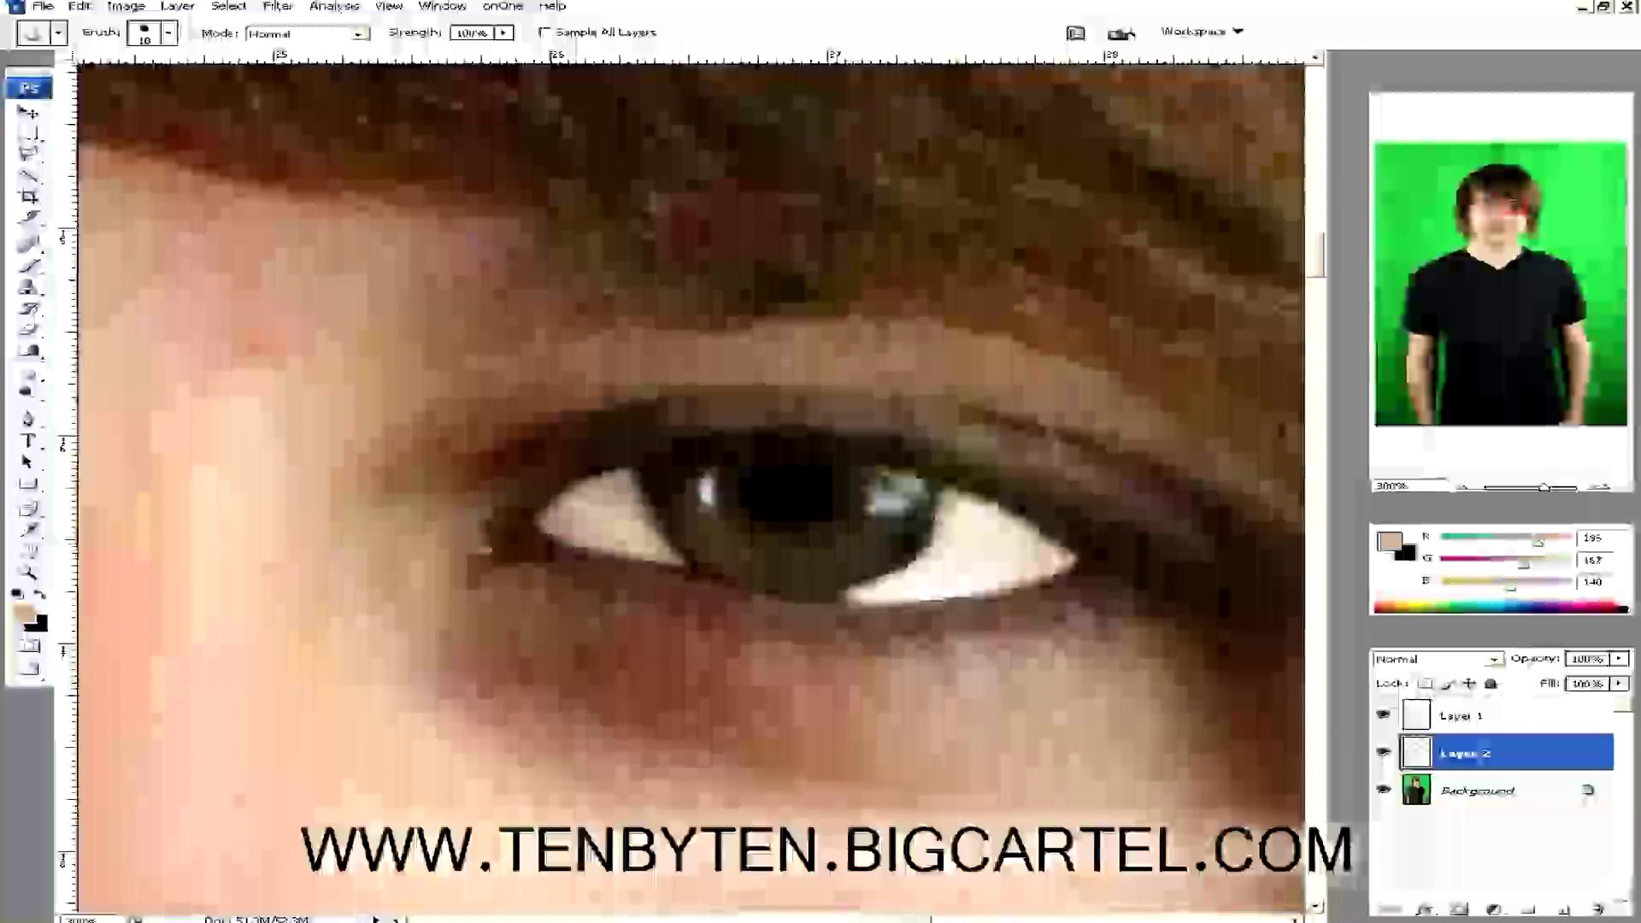
Outline the first eye's iris on the Background layer with the Polygonal Lasso.
{"action": "left_click_drag", "start_coordinate": [573, 641], "coordinate": [1304, 611]}
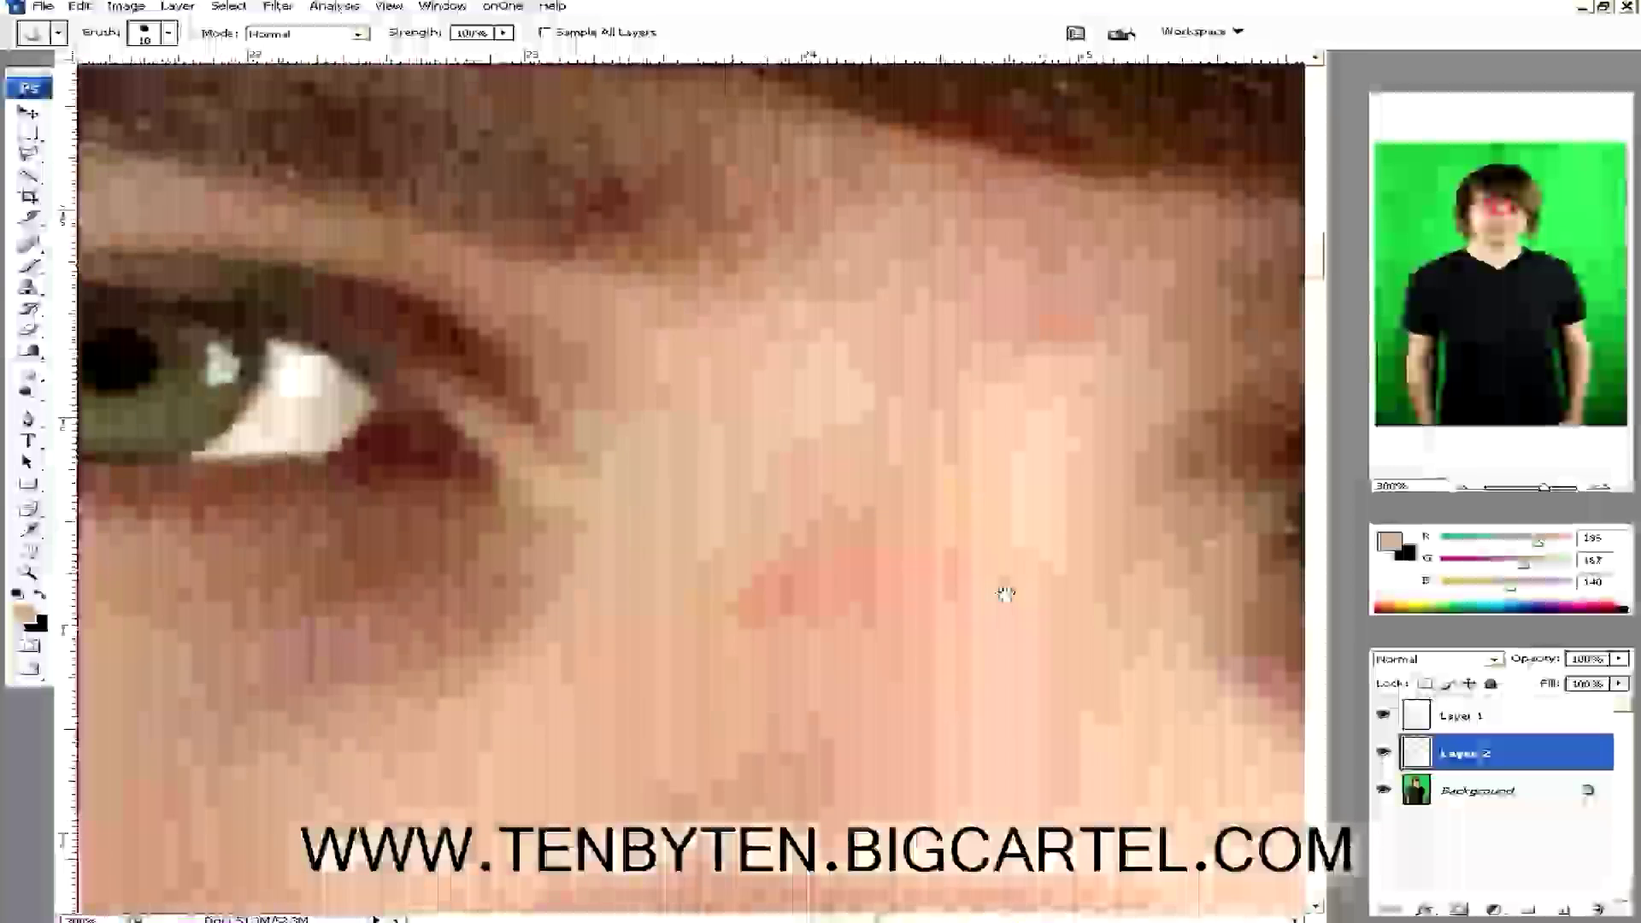
{"action": "left_click_drag", "start_coordinate": [462, 571], "coordinate": [935, 621]}
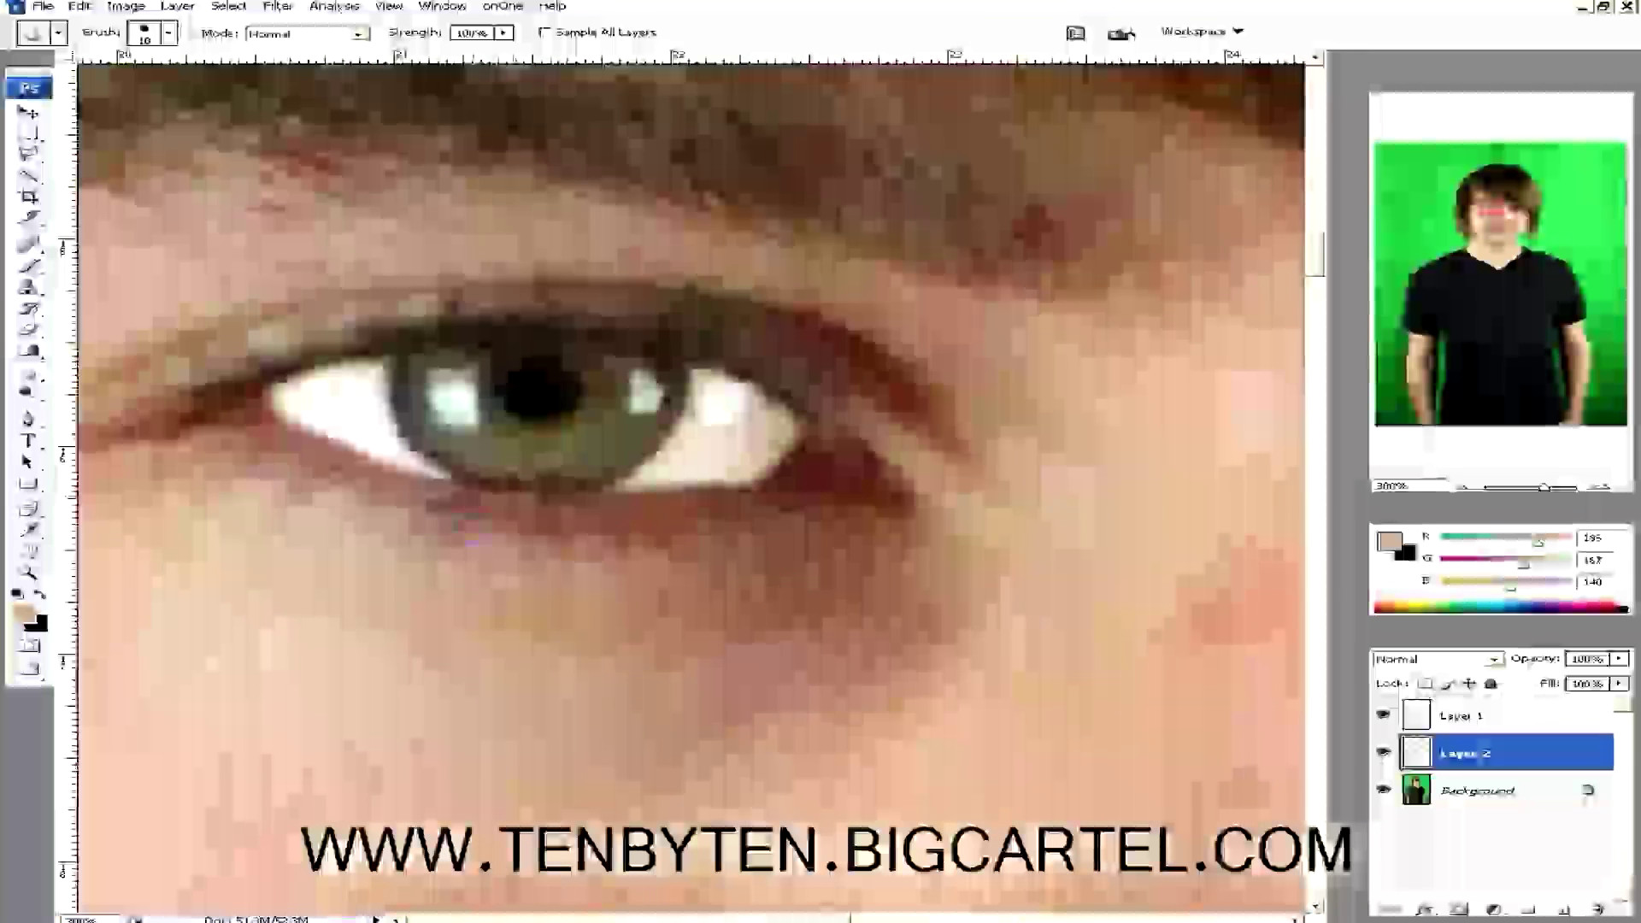
{"action": "left_click", "coordinate": [1489, 793]}
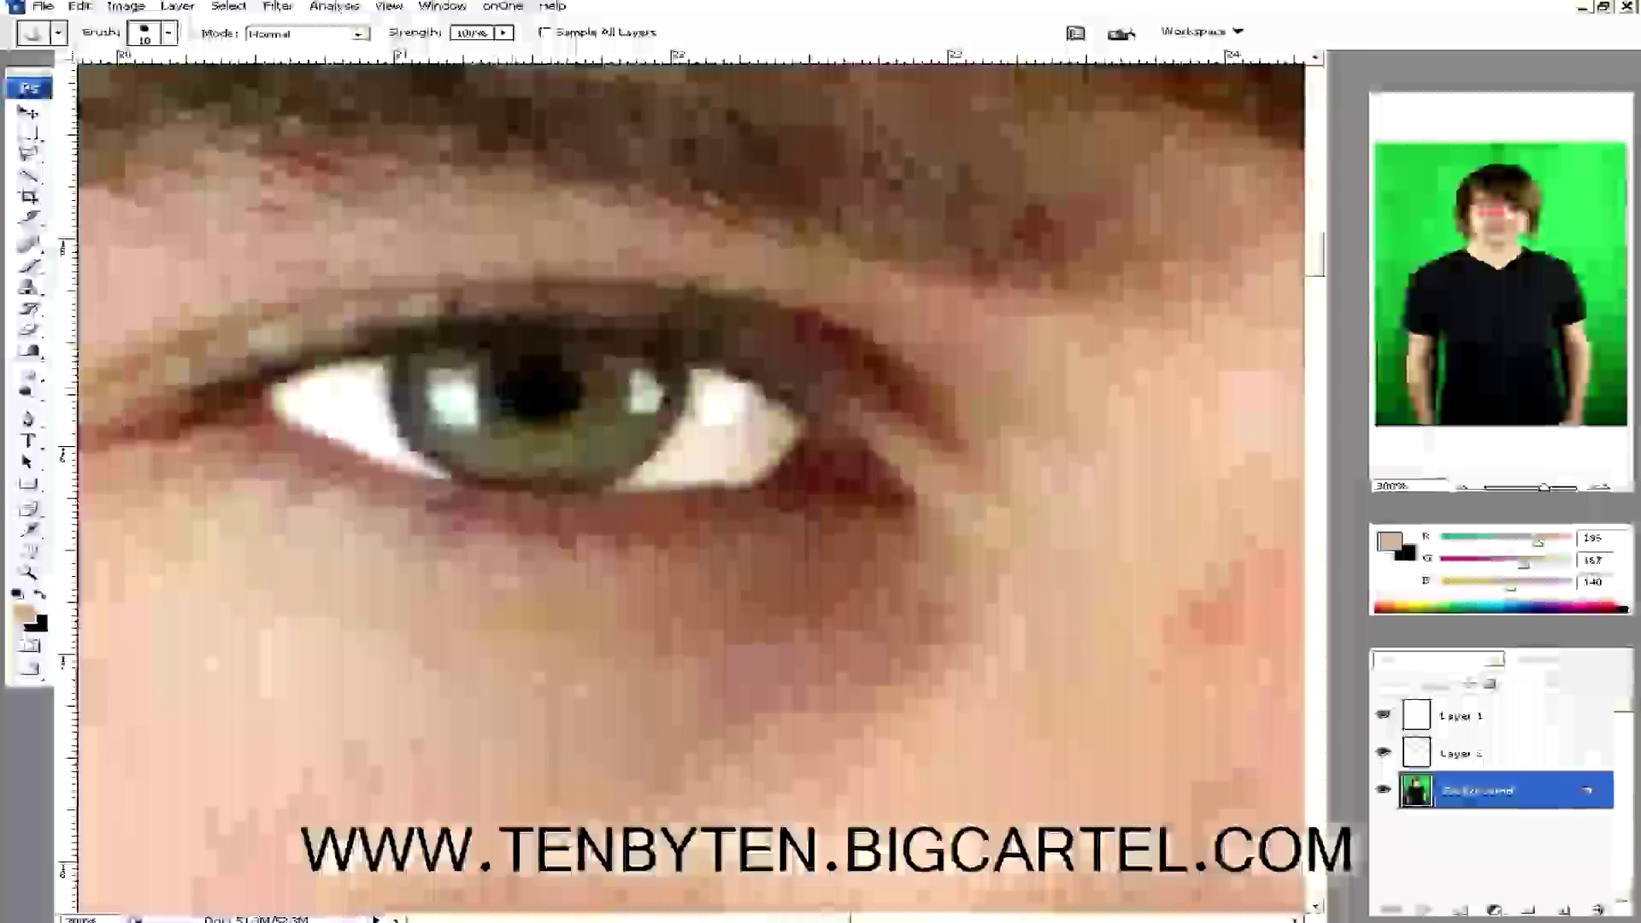
{"action": "left_click", "coordinate": [30, 158]}
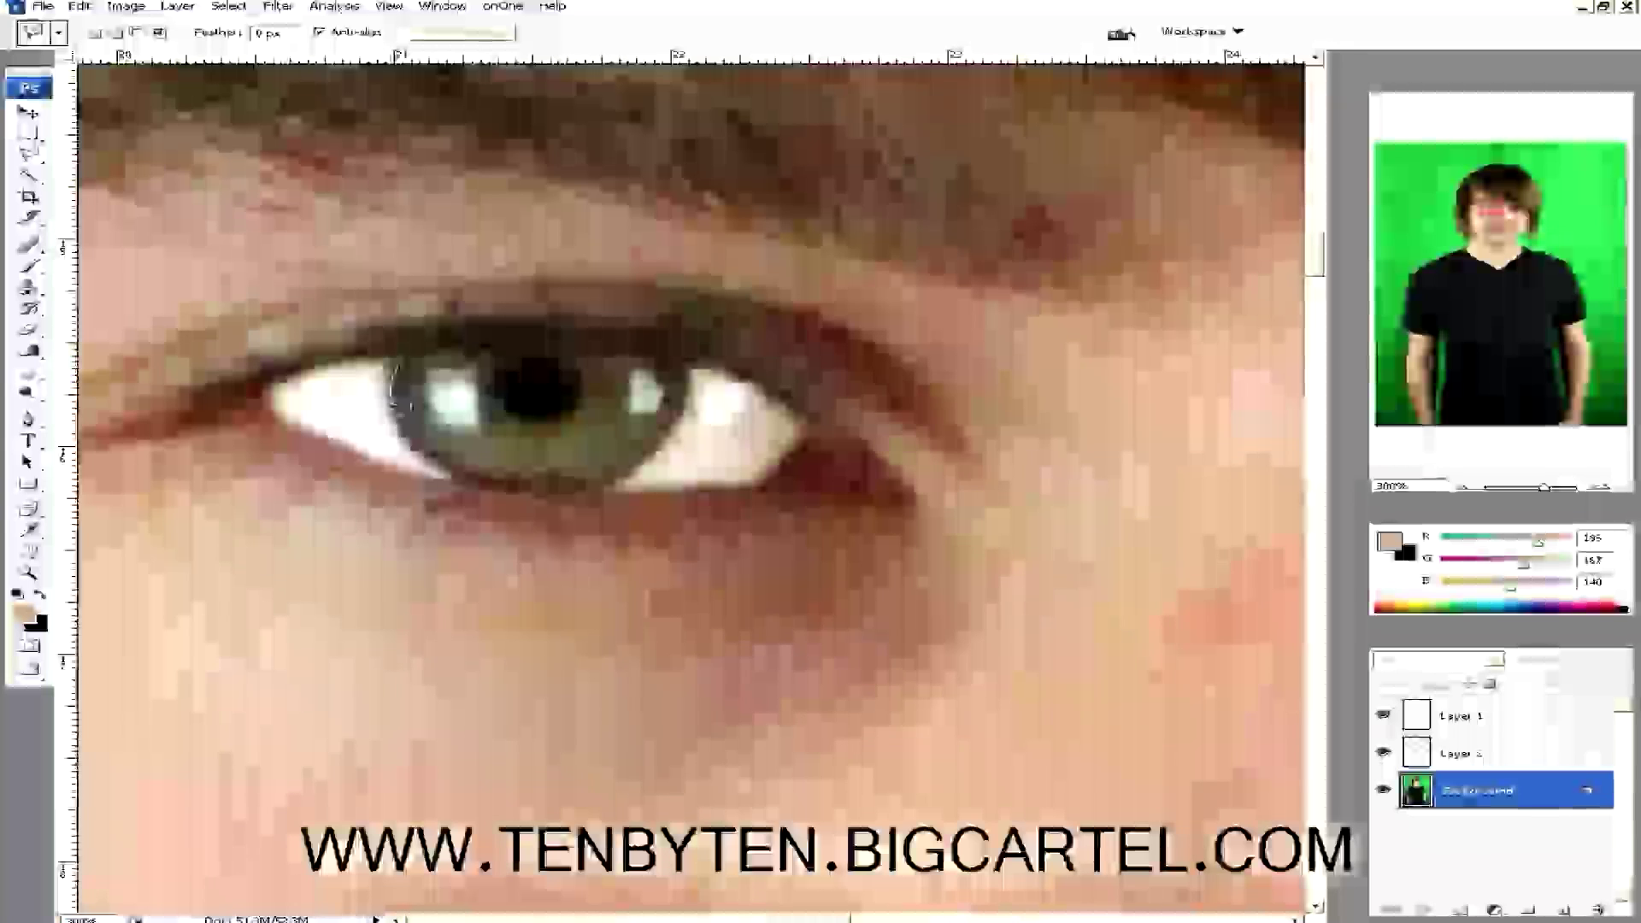
{"action": "left_click_drag", "start_coordinate": [396, 370], "coordinate": [392, 393]}
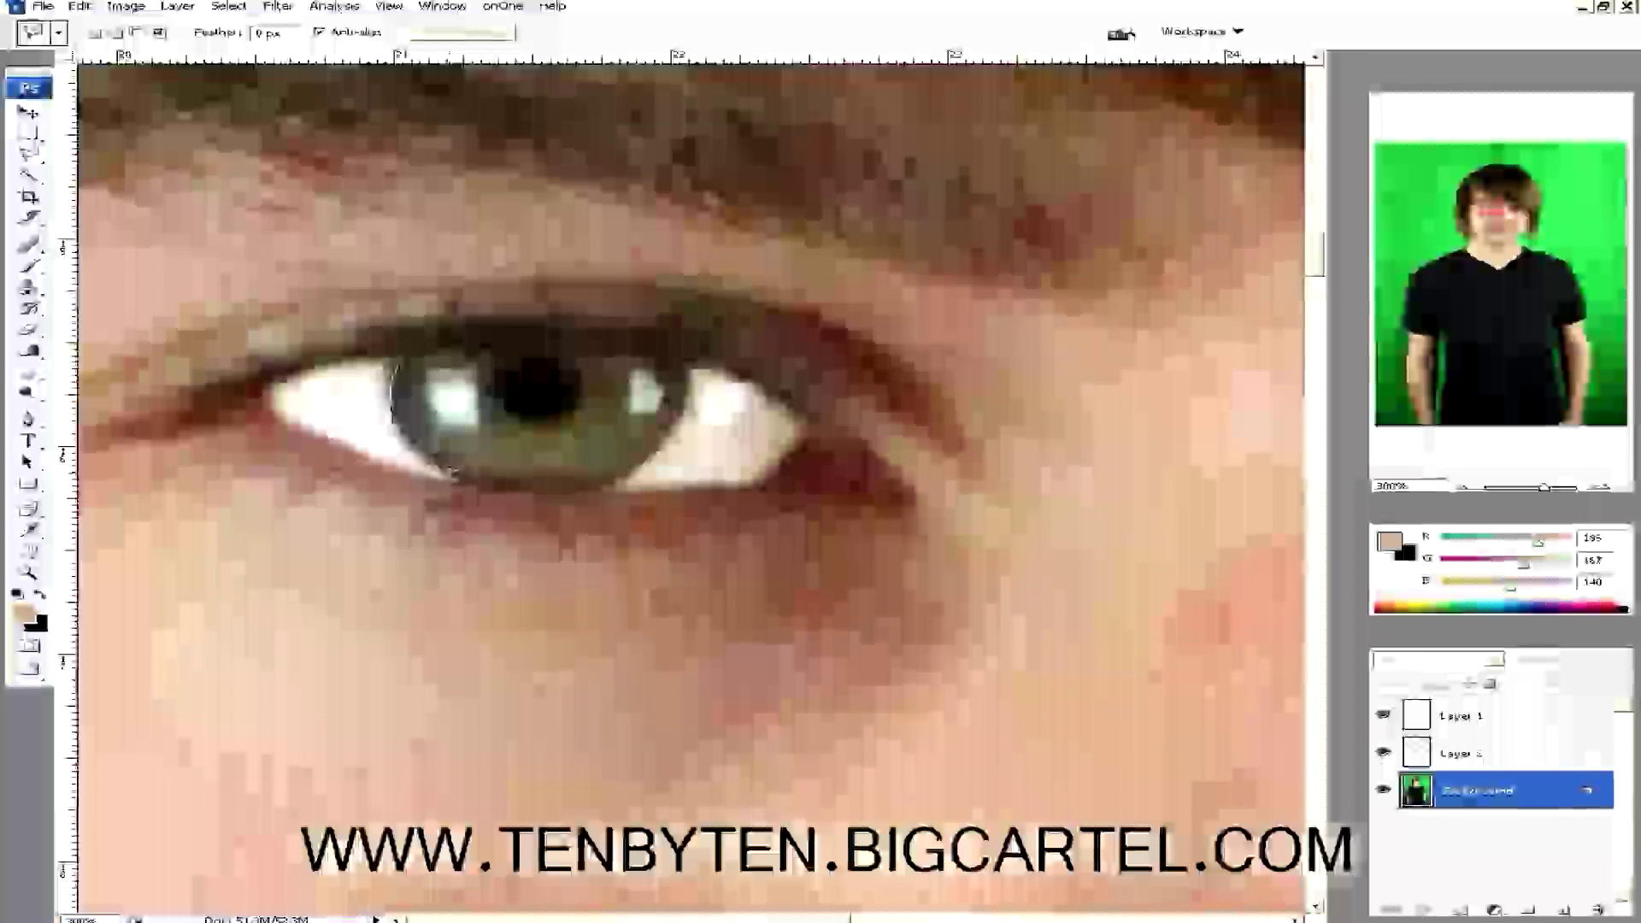
{"action": "left_click", "coordinate": [470, 483]}
{"action": "left_click", "coordinate": [555, 496]}
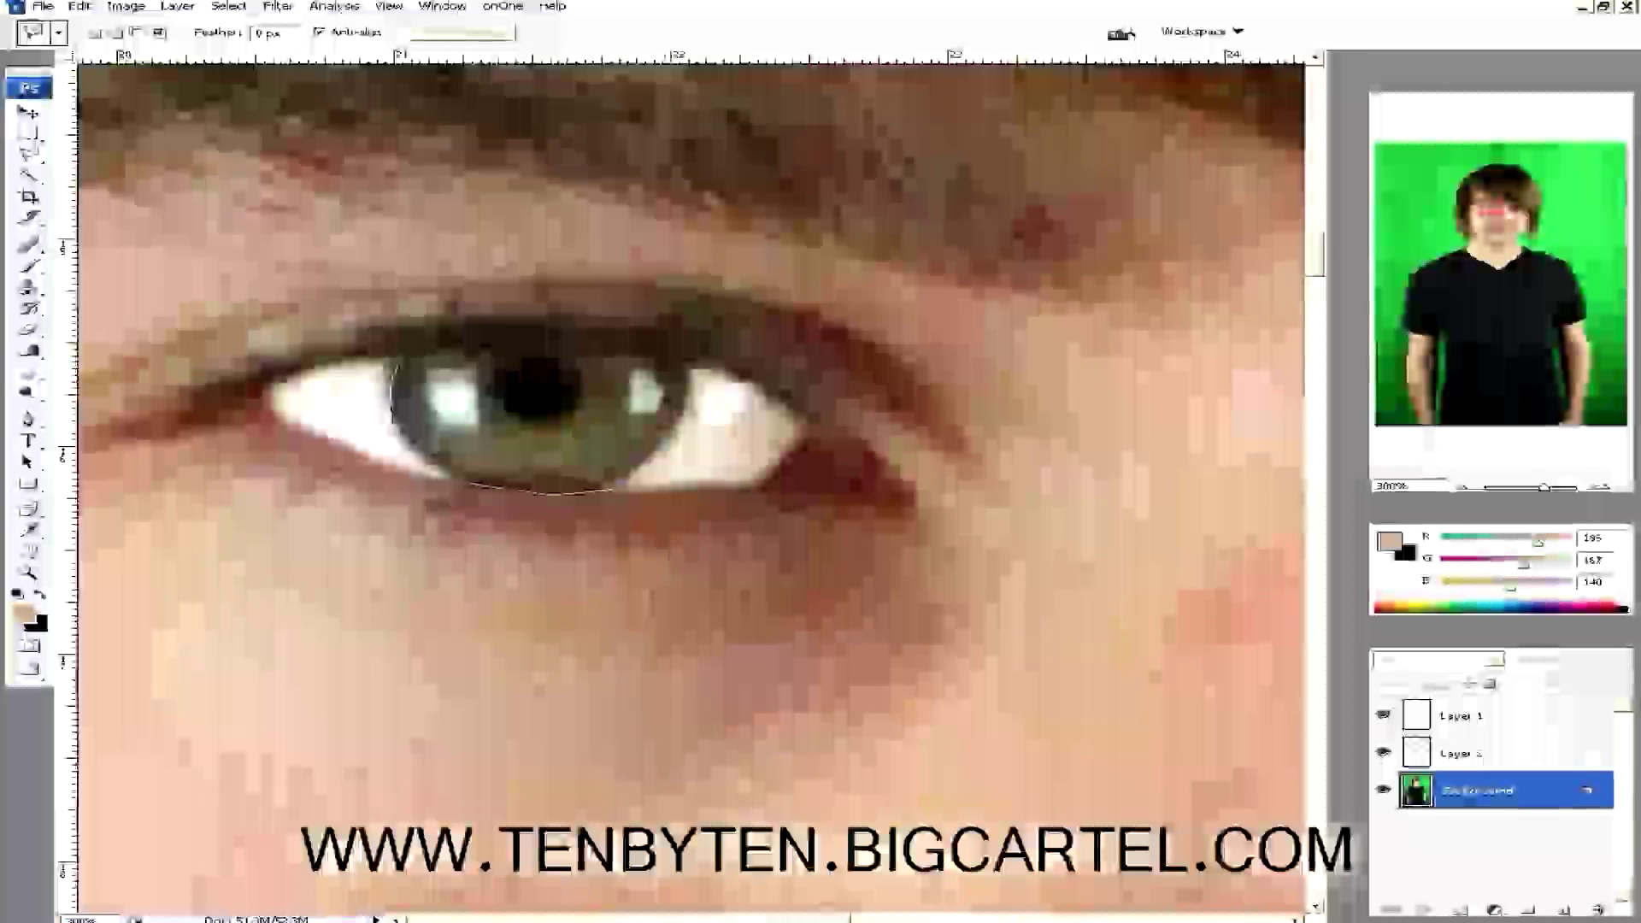
{"action": "left_click", "coordinate": [687, 418]}
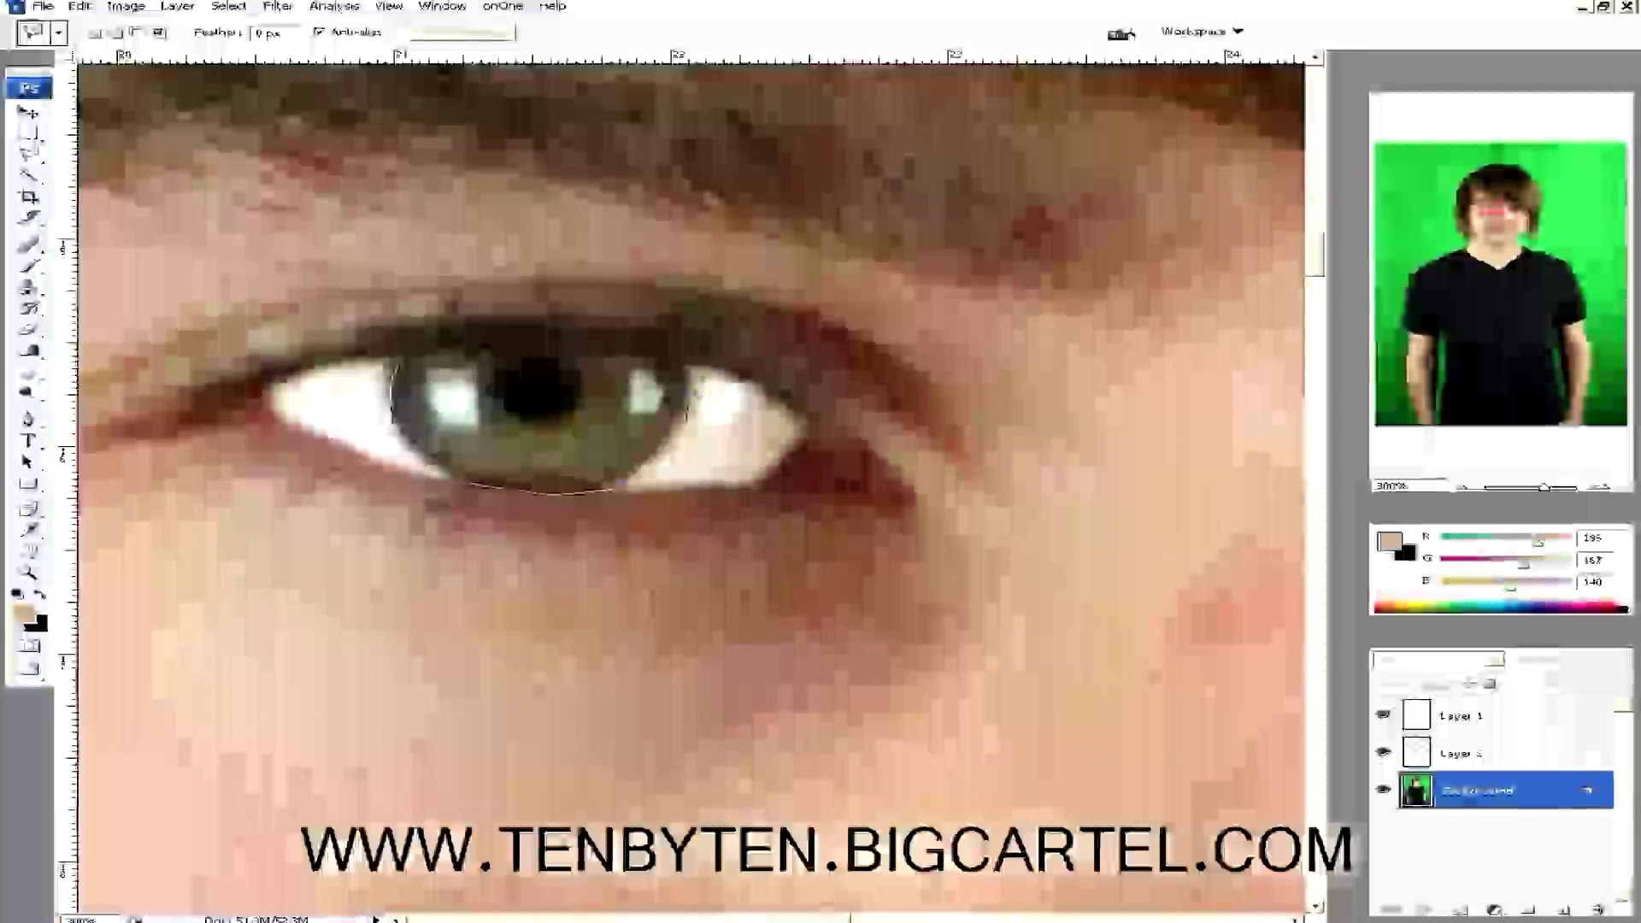
{"action": "left_click", "coordinate": [697, 367]}
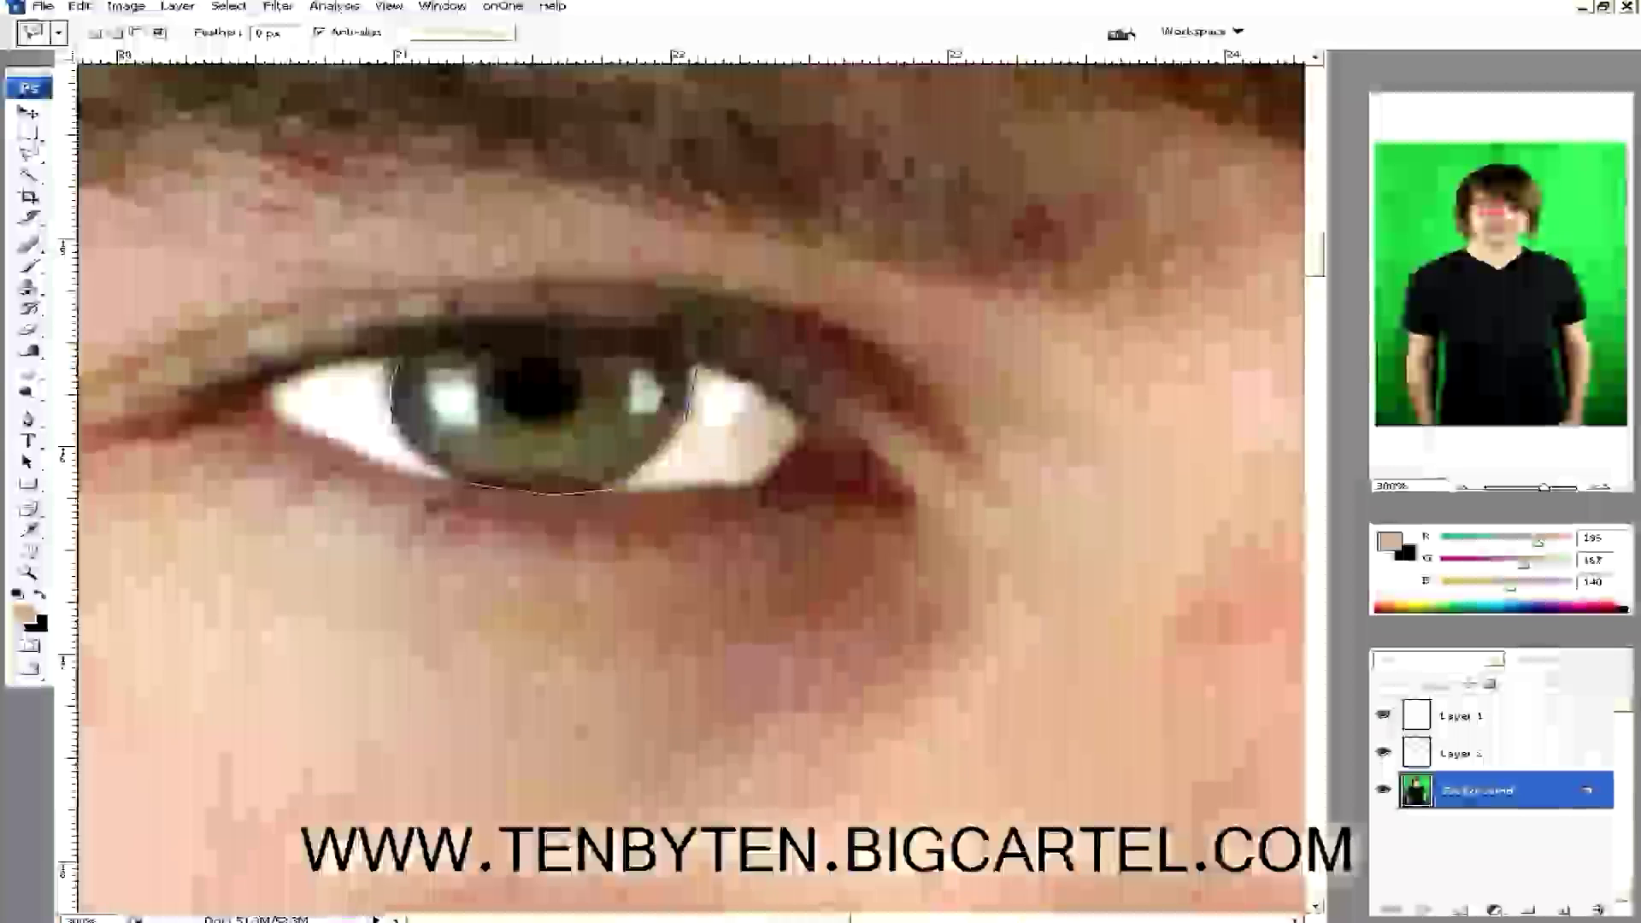
{"action": "left_click_drag", "start_coordinate": [665, 349], "coordinate": [546, 331]}
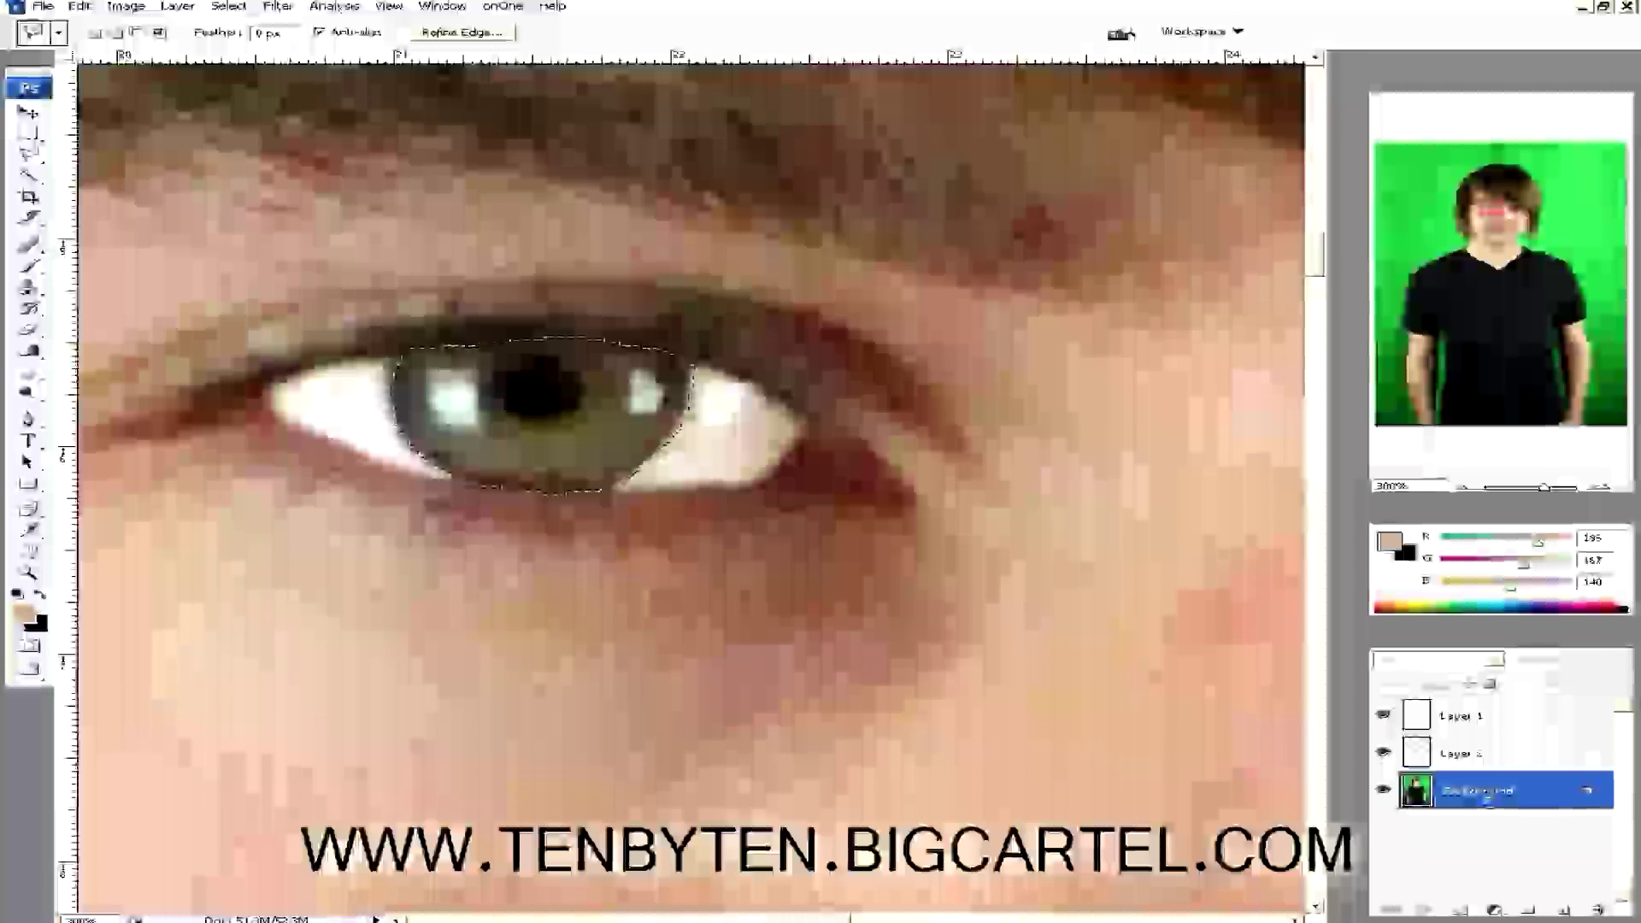
Copy the selected iris to a new layer and toggle the background's visibility to check it.
{"action": "key", "text": "ctrl+j"}
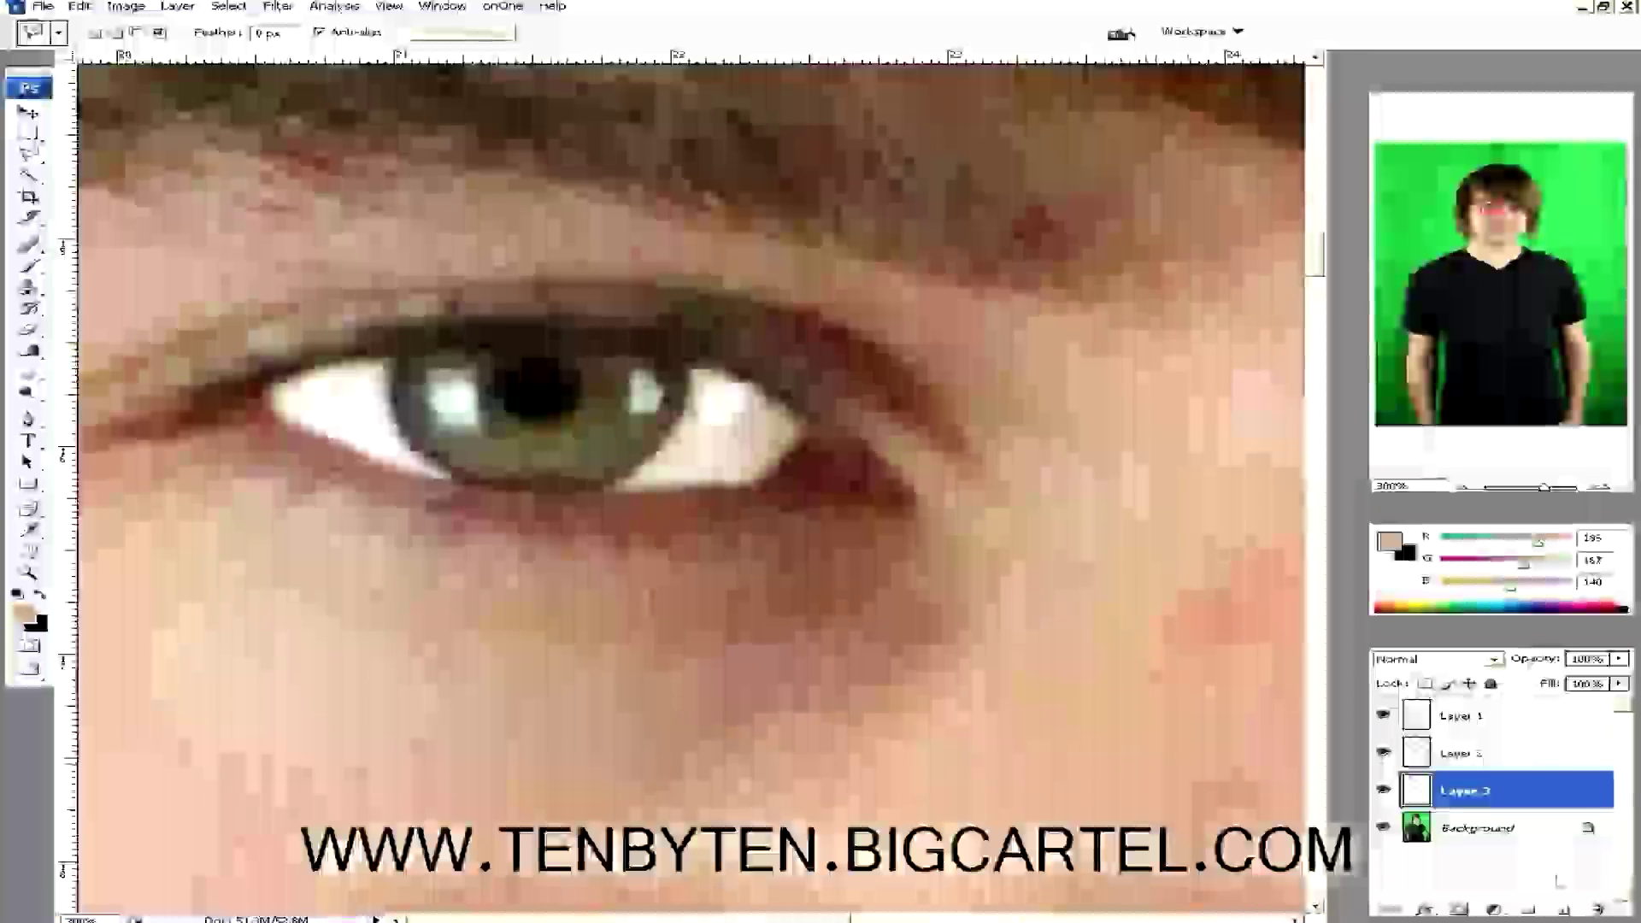
{"action": "left_click", "coordinate": [1382, 827]}
{"action": "left_click", "coordinate": [1382, 827]}
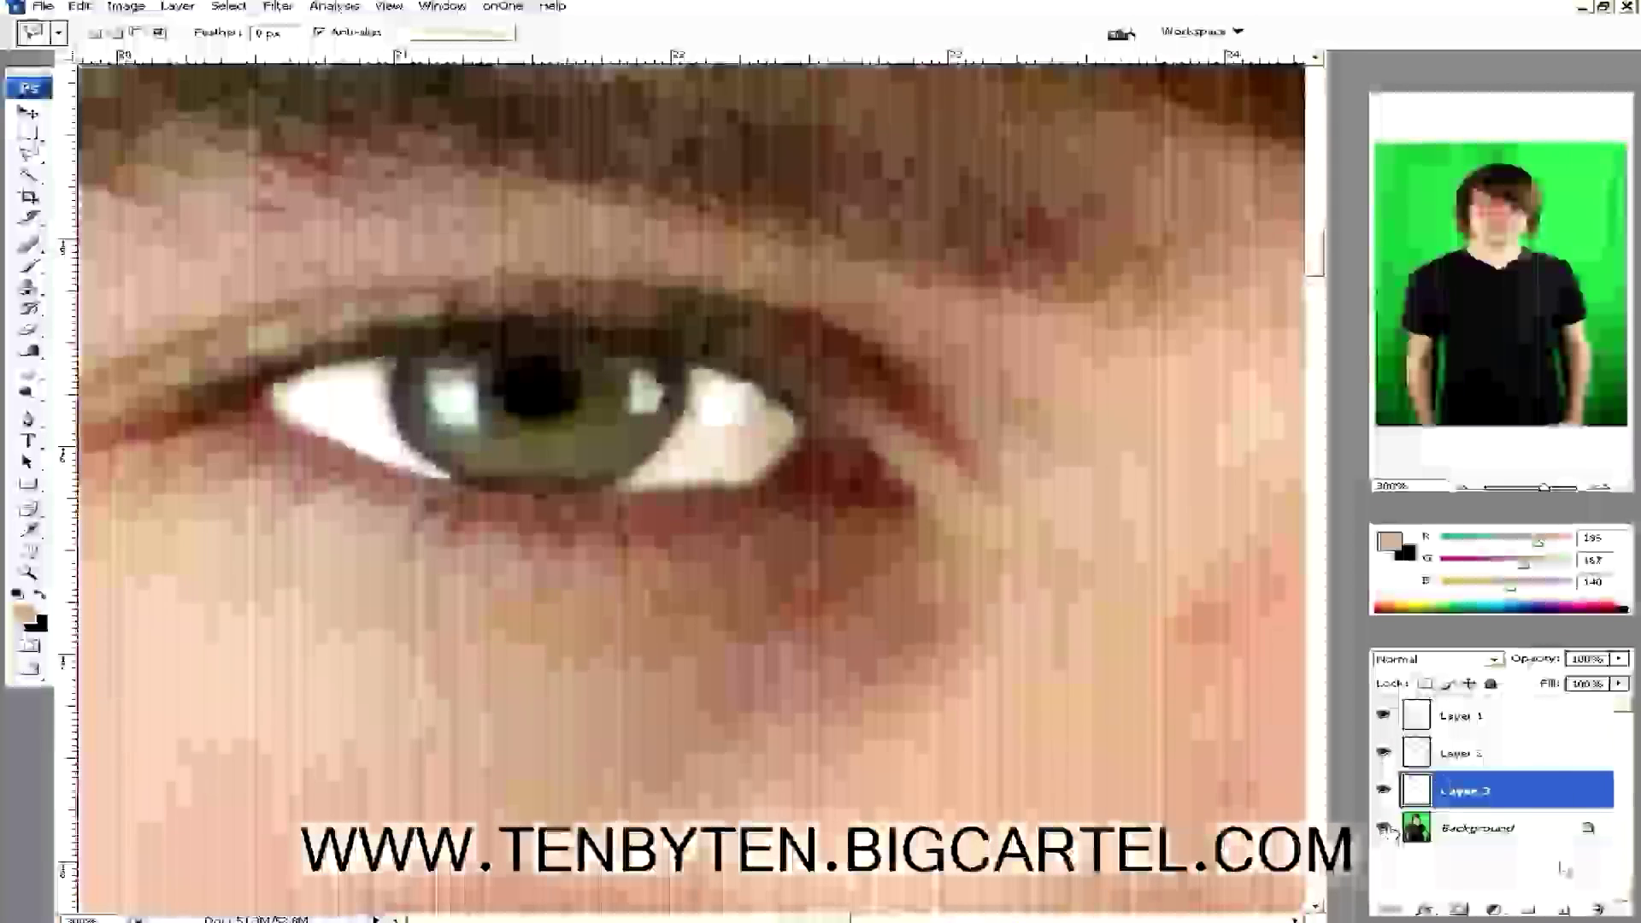
Intensify the first eye's iris on Layer 3 using Hue/Saturation with saturation +81 and lightness -16, comparing the result with the original.
{"action": "left_click", "coordinate": [128, 6]}
{"action": "mouse_move", "coordinate": [162, 51]}
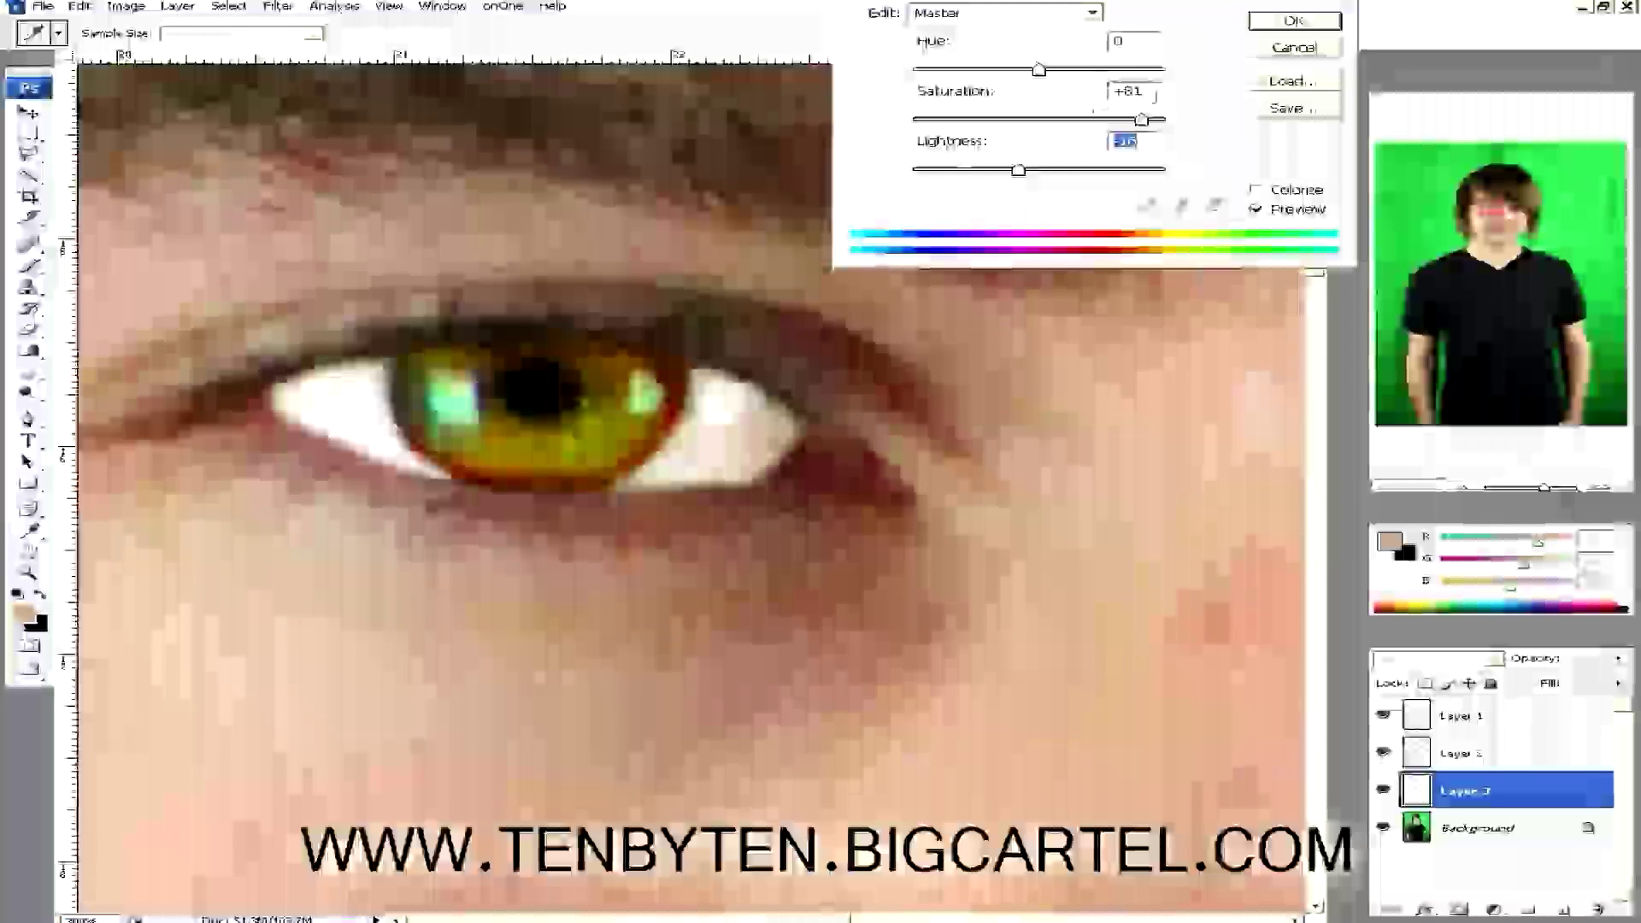
{"action": "left_click", "coordinate": [1257, 209]}
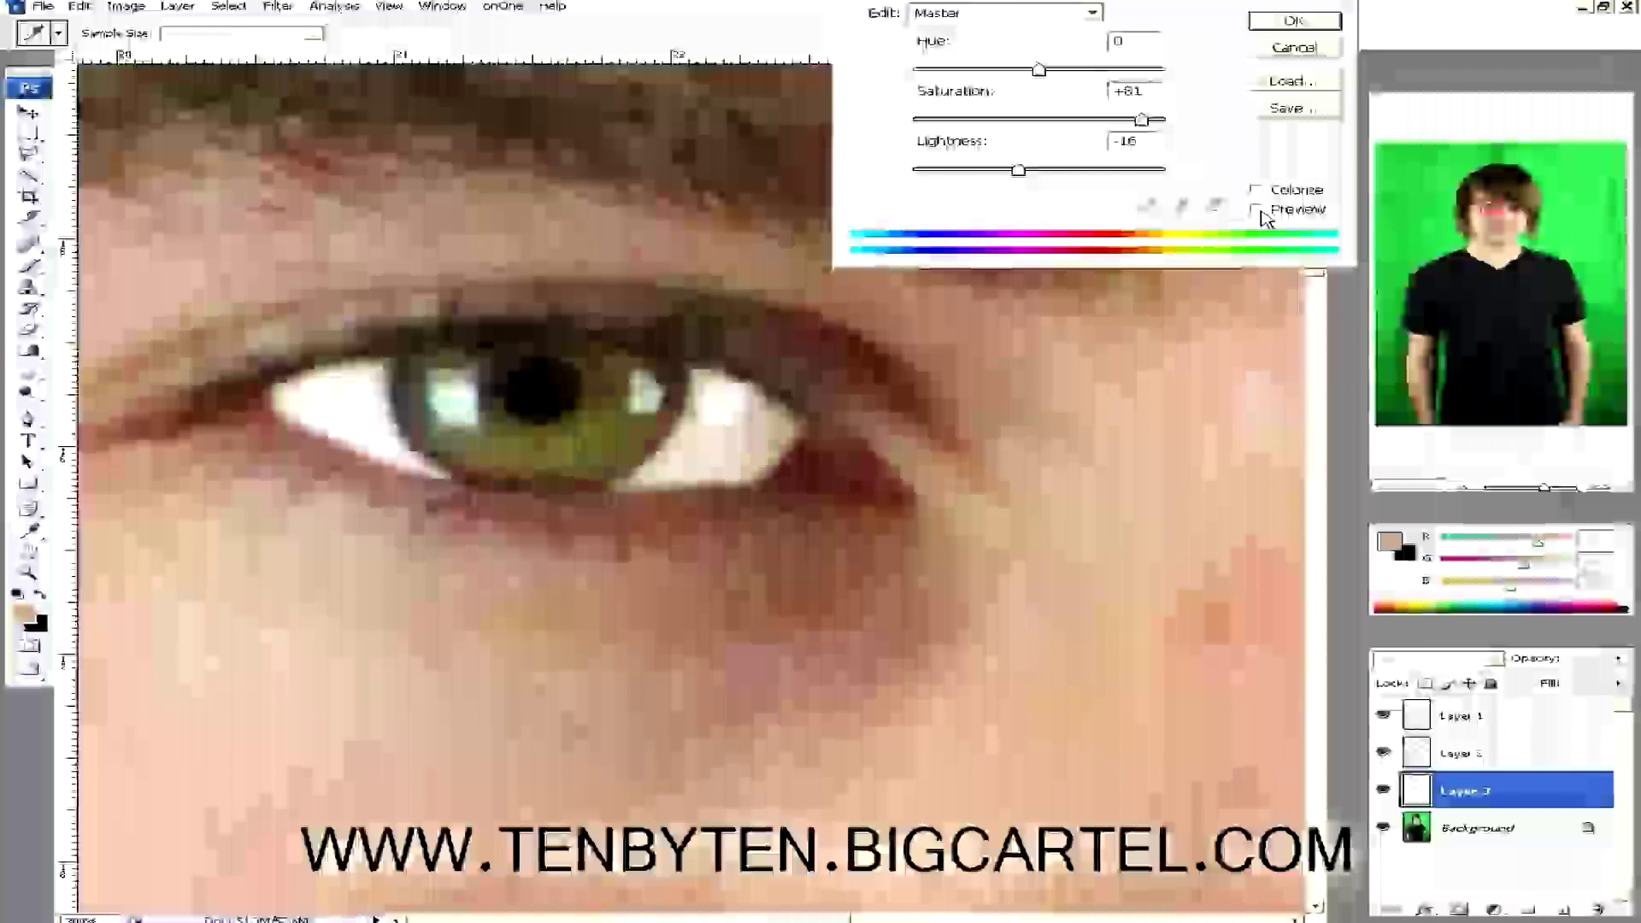
{"action": "left_click", "coordinate": [1256, 209]}
{"action": "left_click", "coordinate": [1256, 210]}
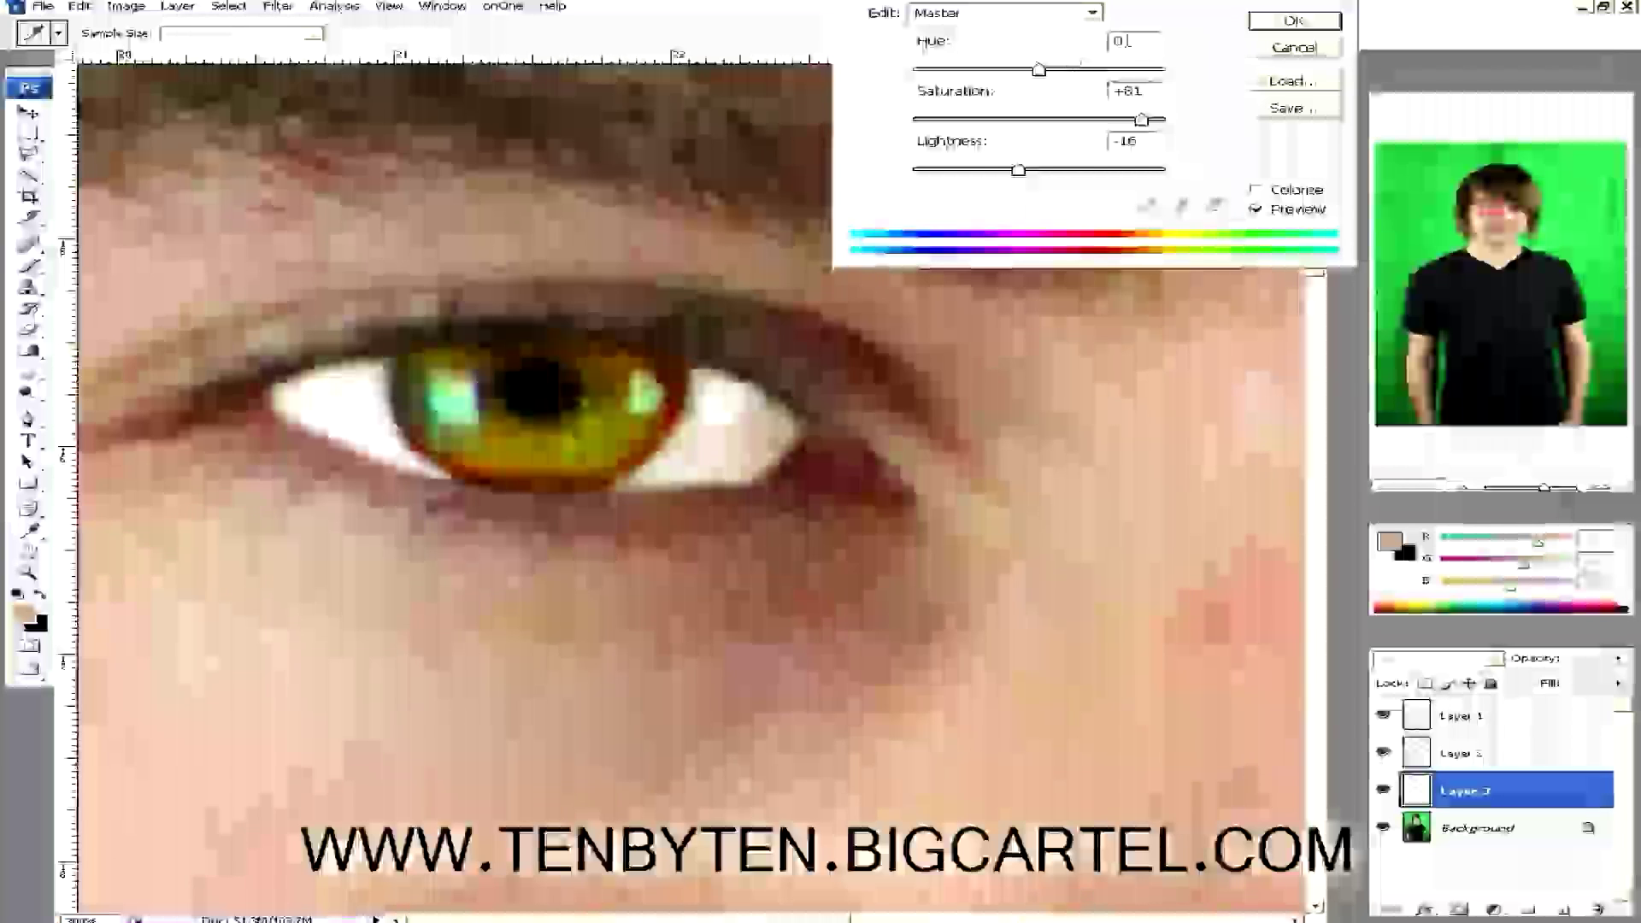
{"action": "left_click_drag", "start_coordinate": [1118, 2], "coordinate": [1059, 59]}
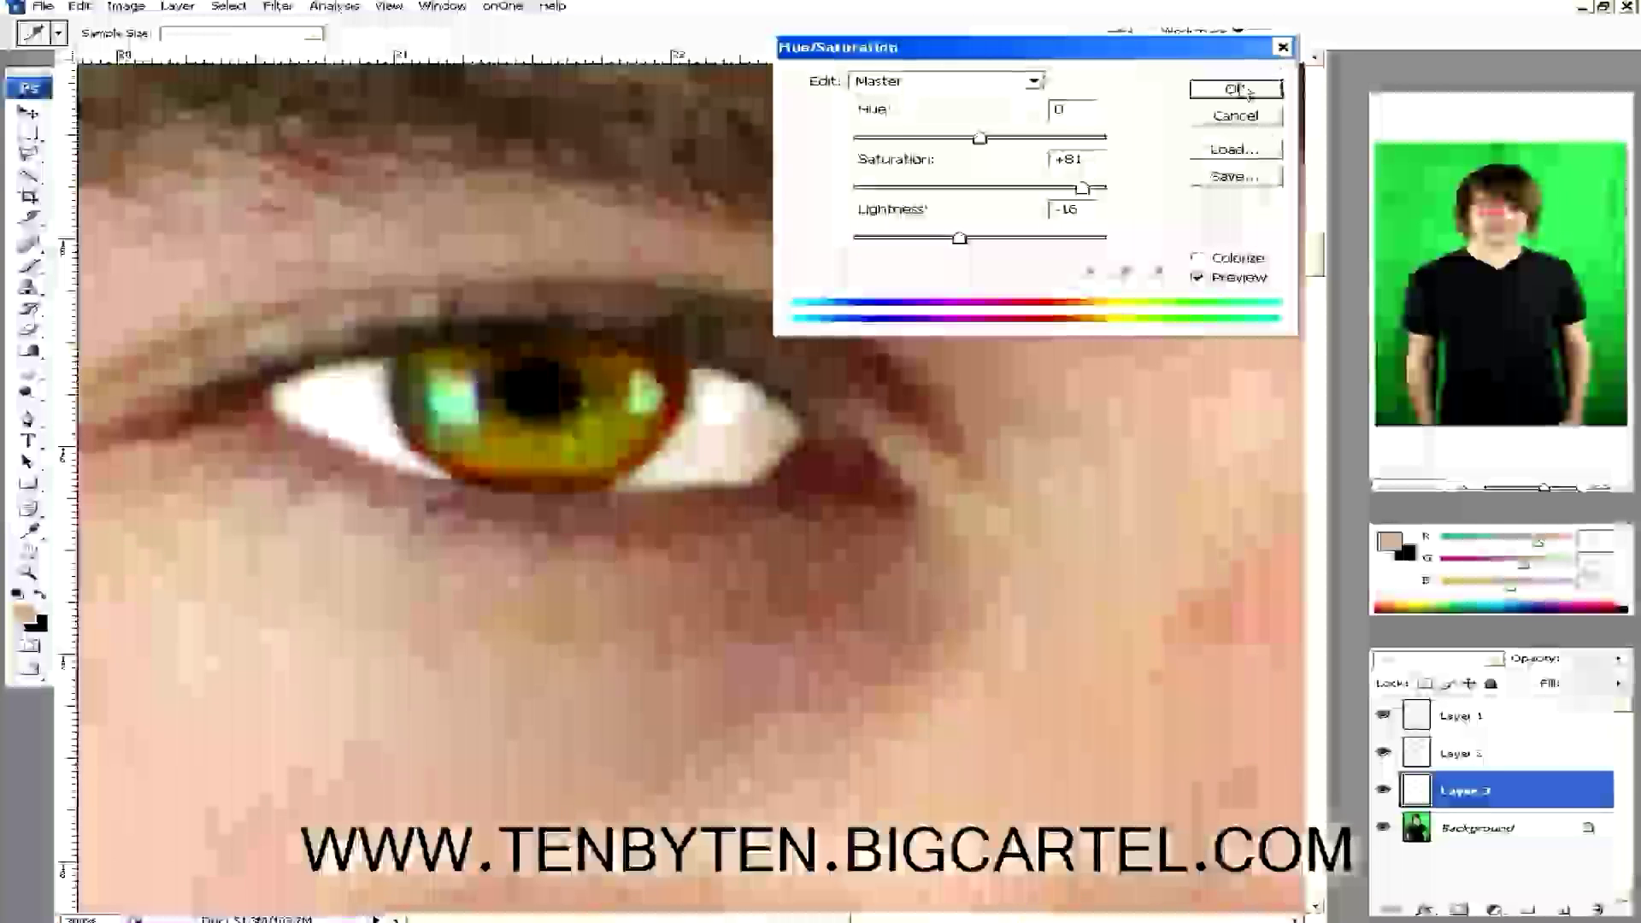
{"action": "key", "text": "Return"}
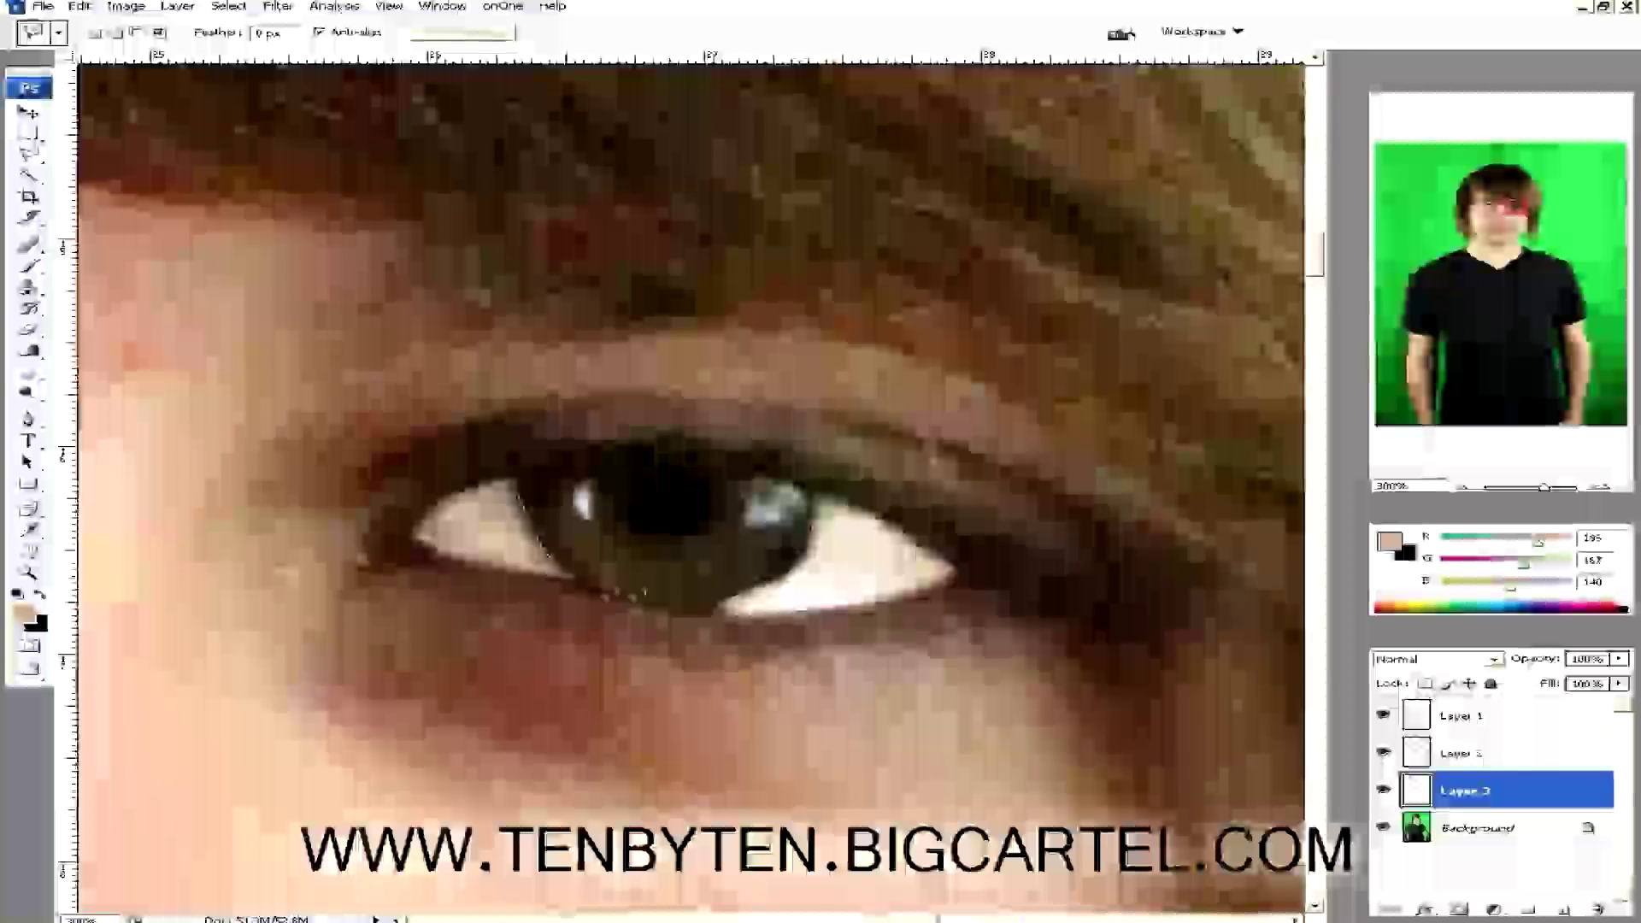
Outline the second eye's iris with the Polygonal Lasso and copy it from the Background layer to a new layer.
{"action": "left_click", "coordinate": [718, 603]}
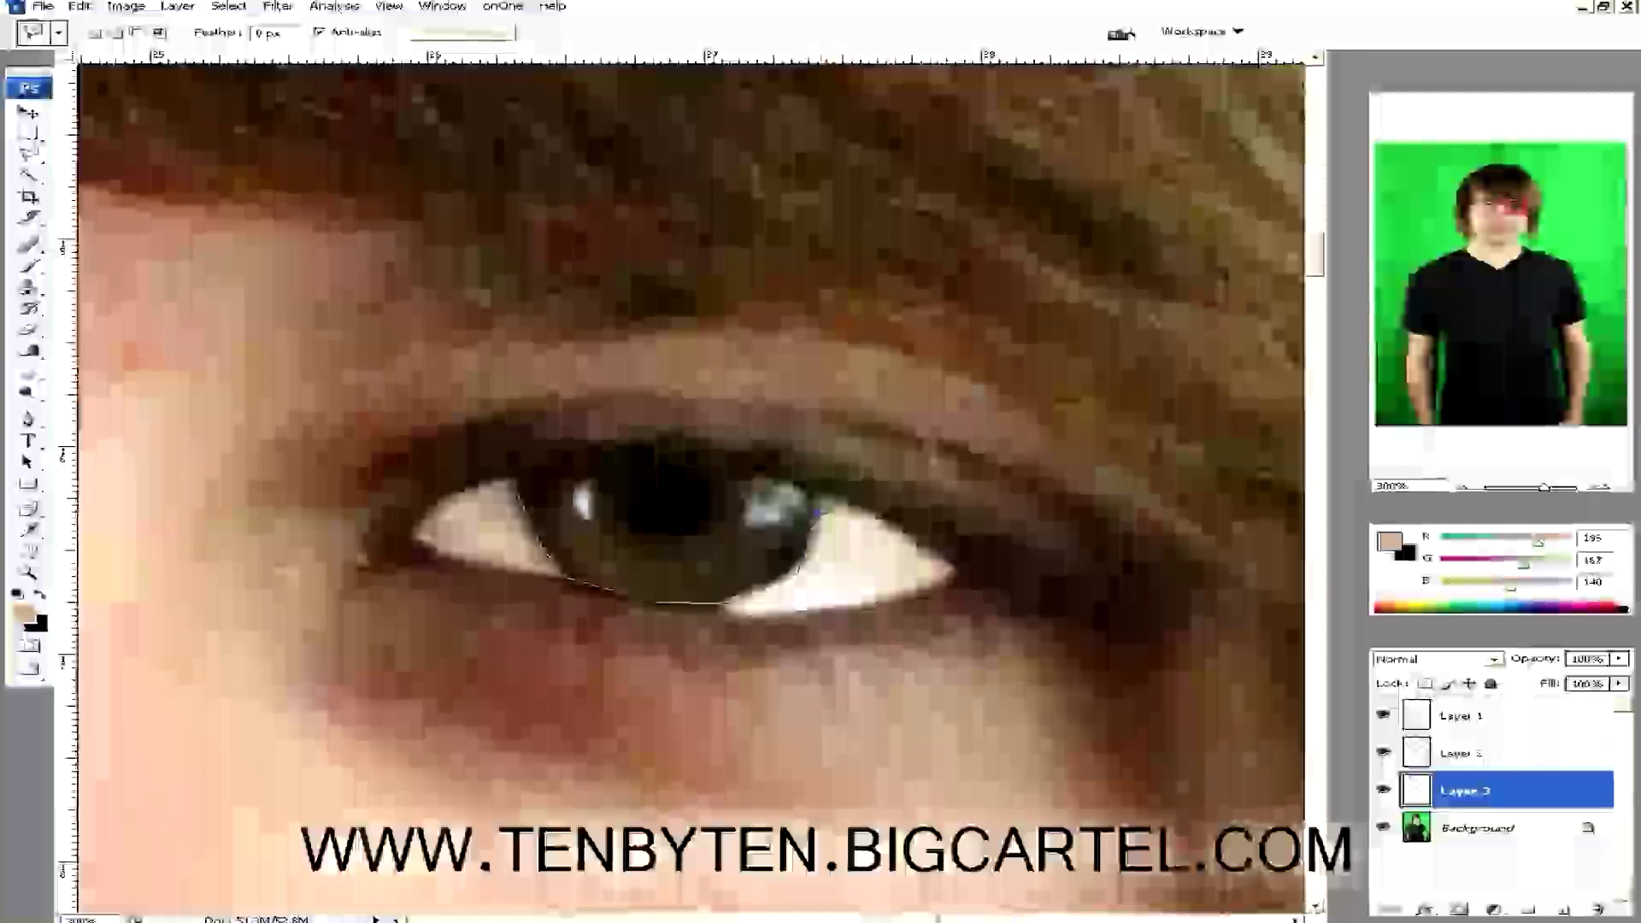
{"action": "left_click", "coordinate": [819, 485]}
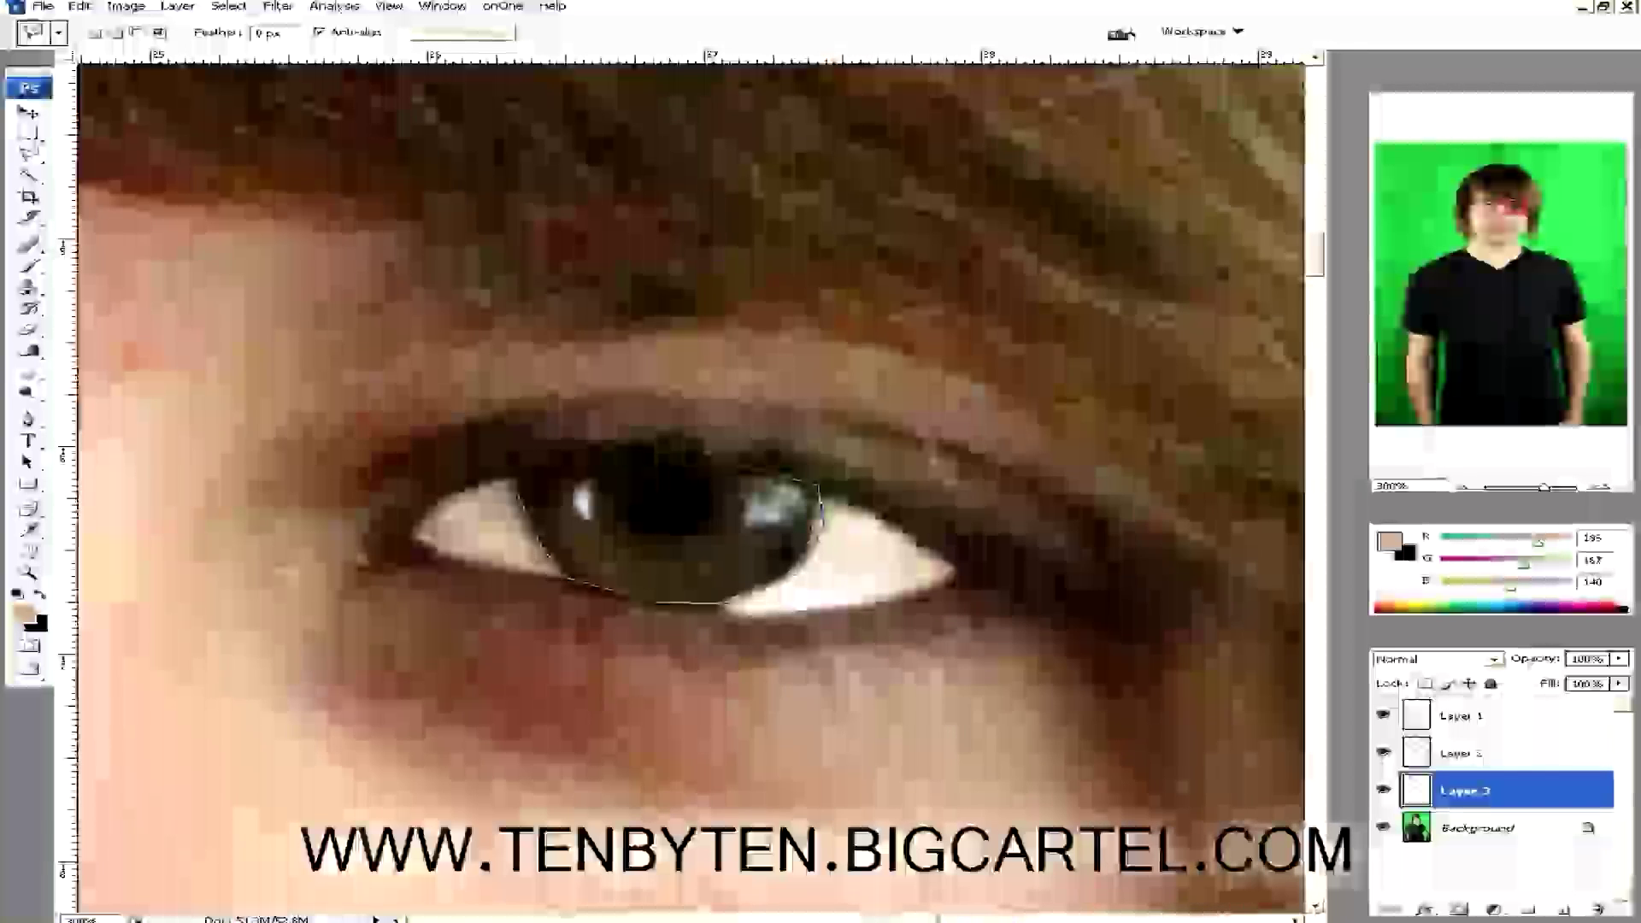
{"action": "left_click", "coordinate": [607, 455]}
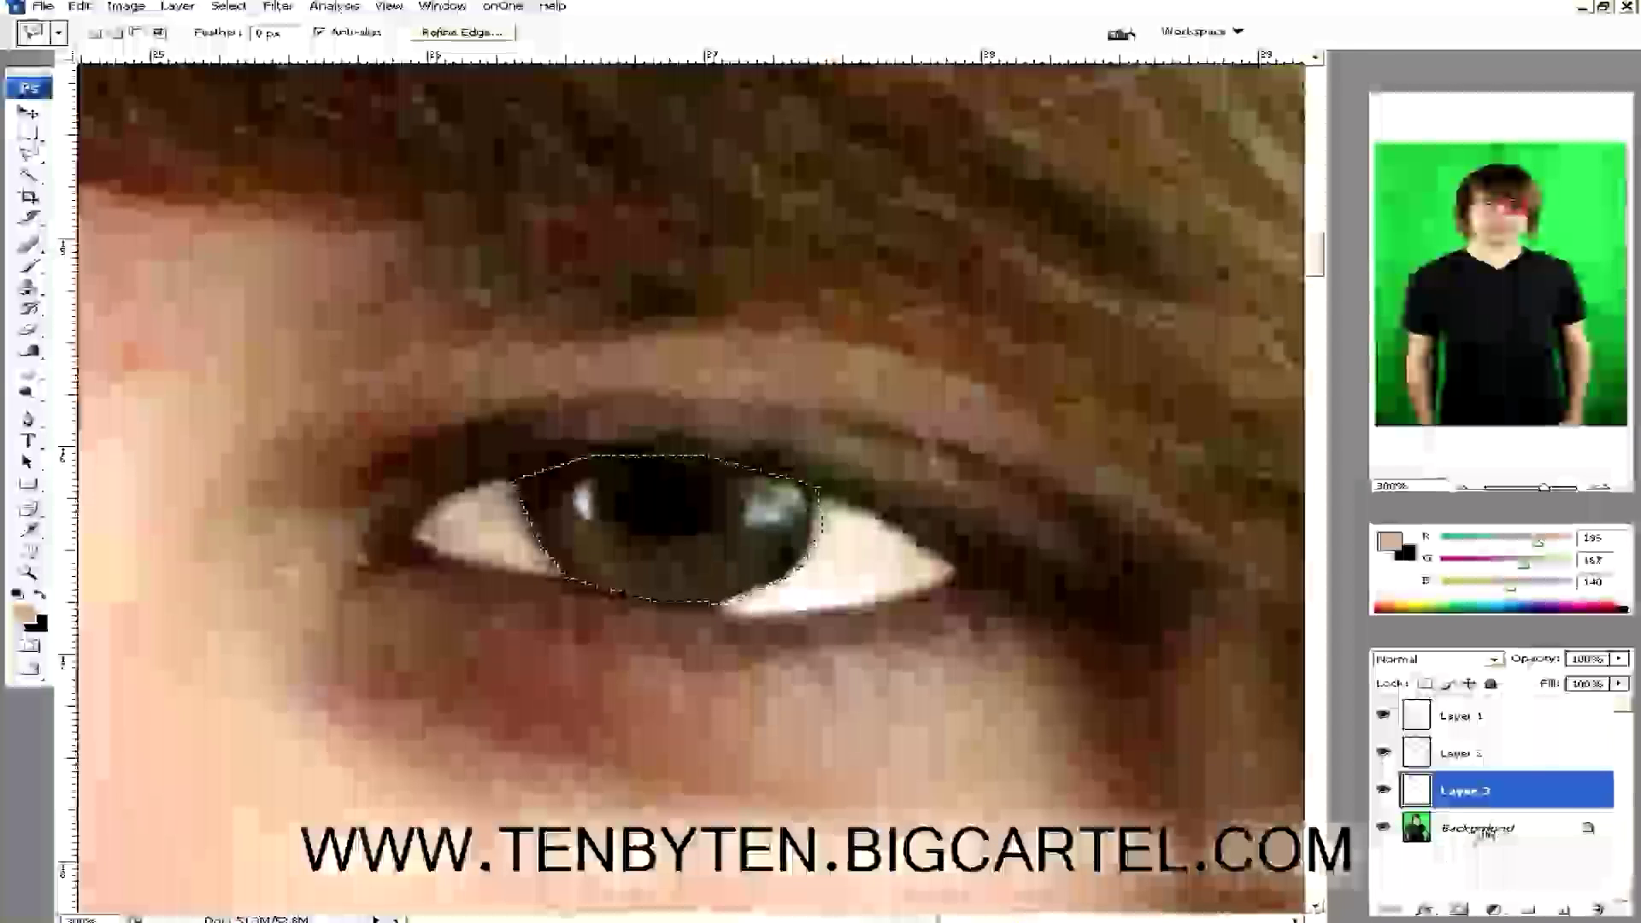
{"action": "left_click", "coordinate": [1480, 831]}
{"action": "key", "text": "ctrl+j"}
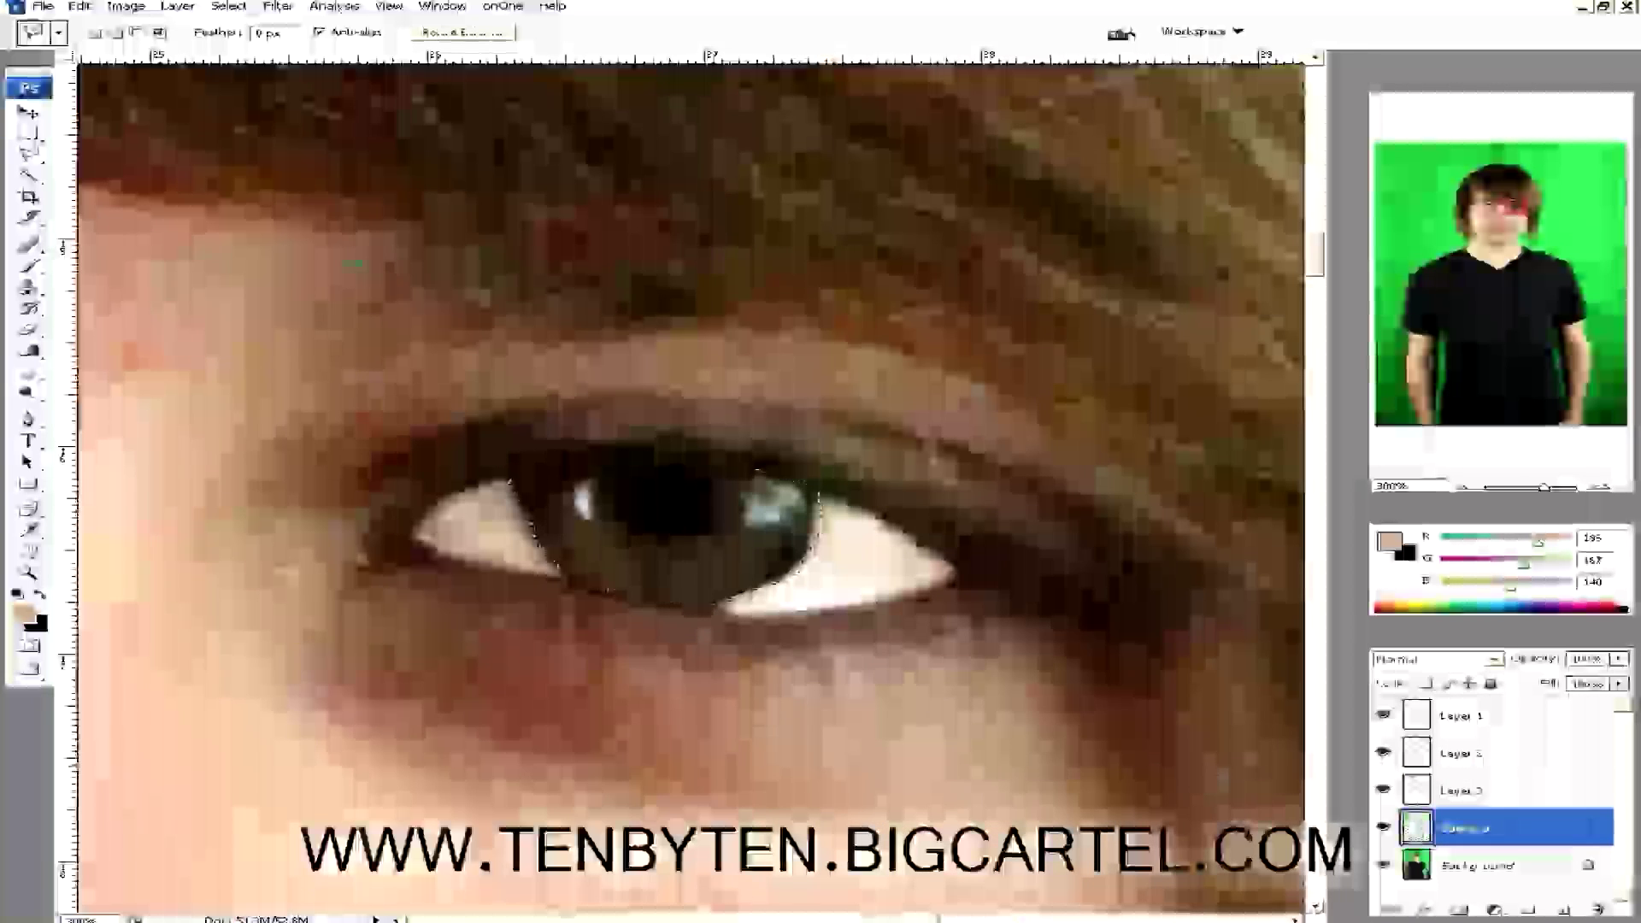
Raise the saturation of the second eye's copied iris on Layer 4 with Hue/Saturation.
{"action": "left_click", "coordinate": [127, 6]}
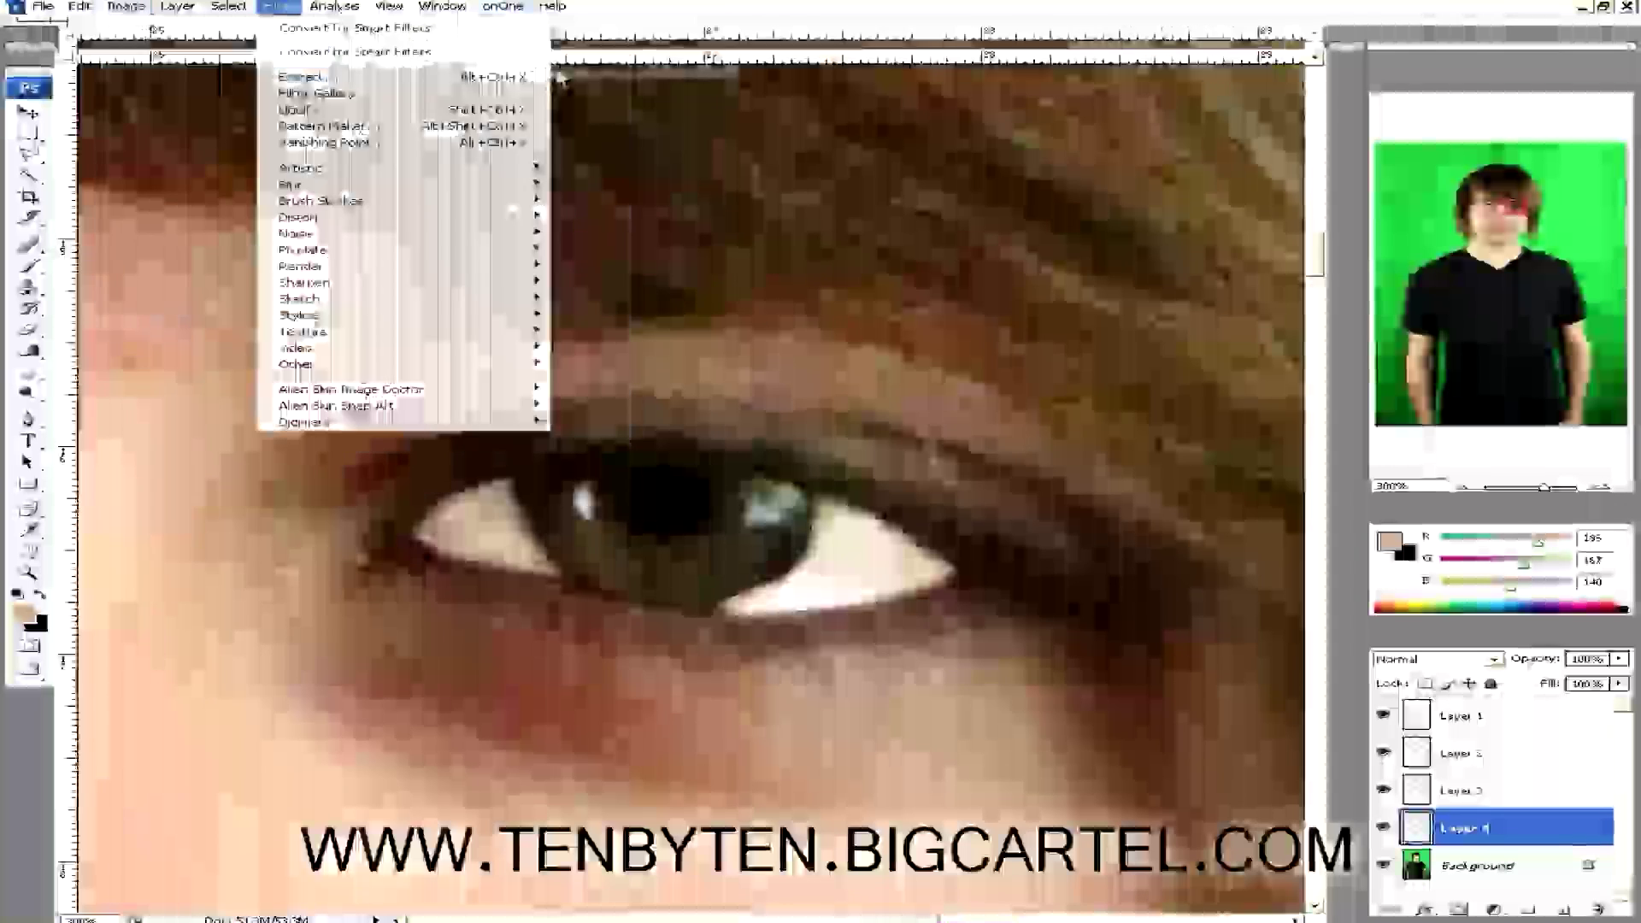
{"action": "mouse_move", "coordinate": [258, 55]}
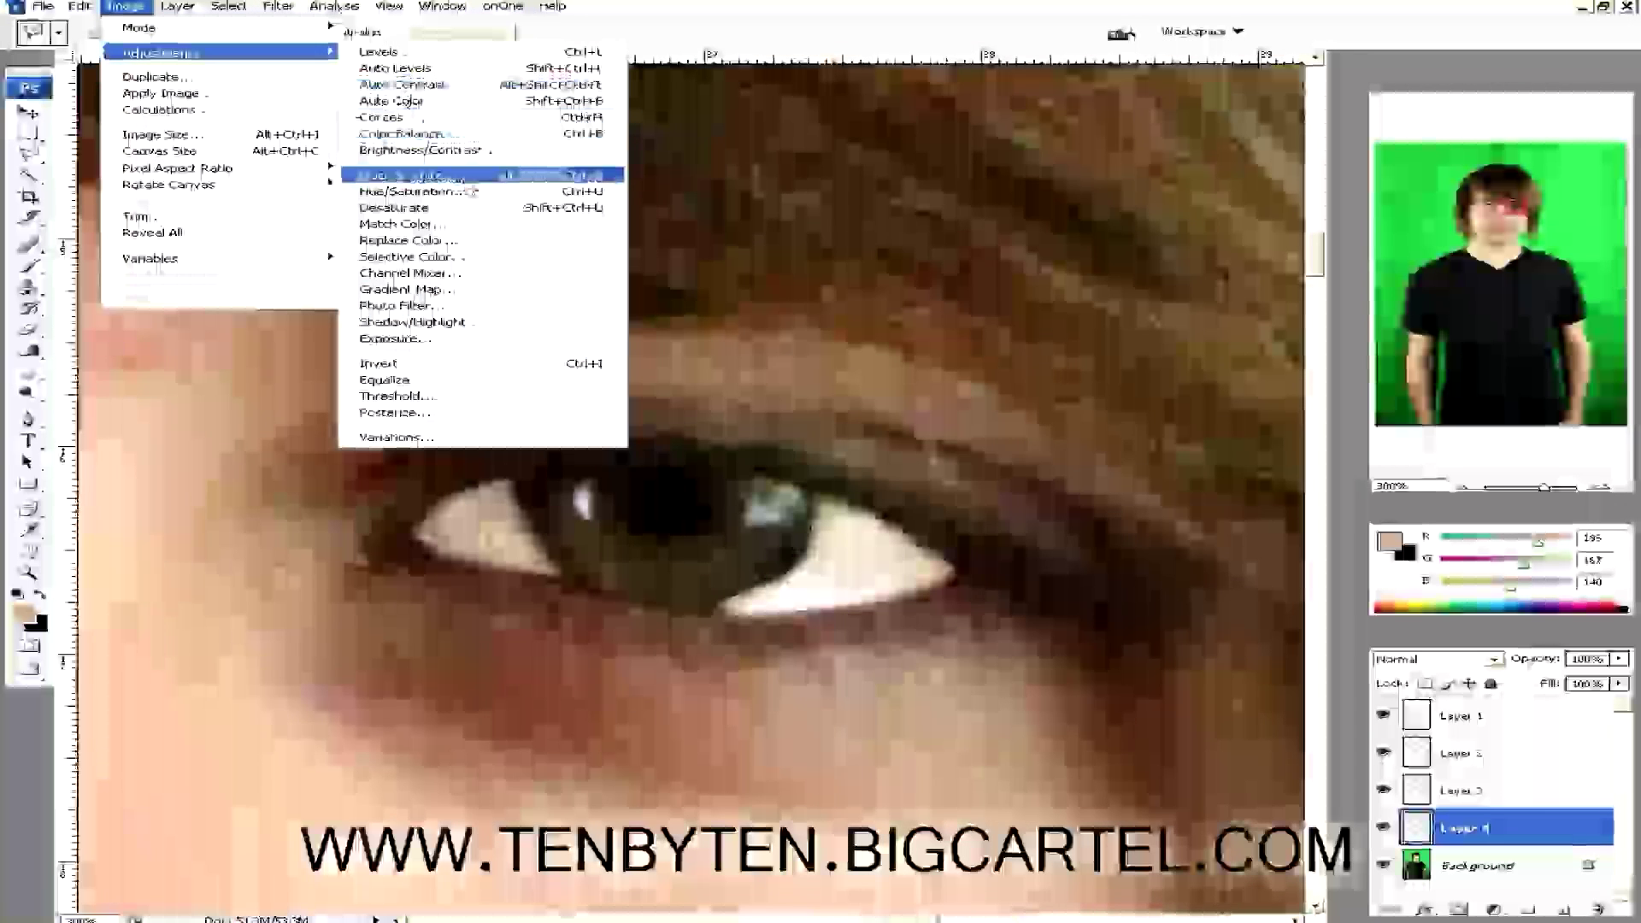
{"action": "left_click", "coordinate": [578, 192]}
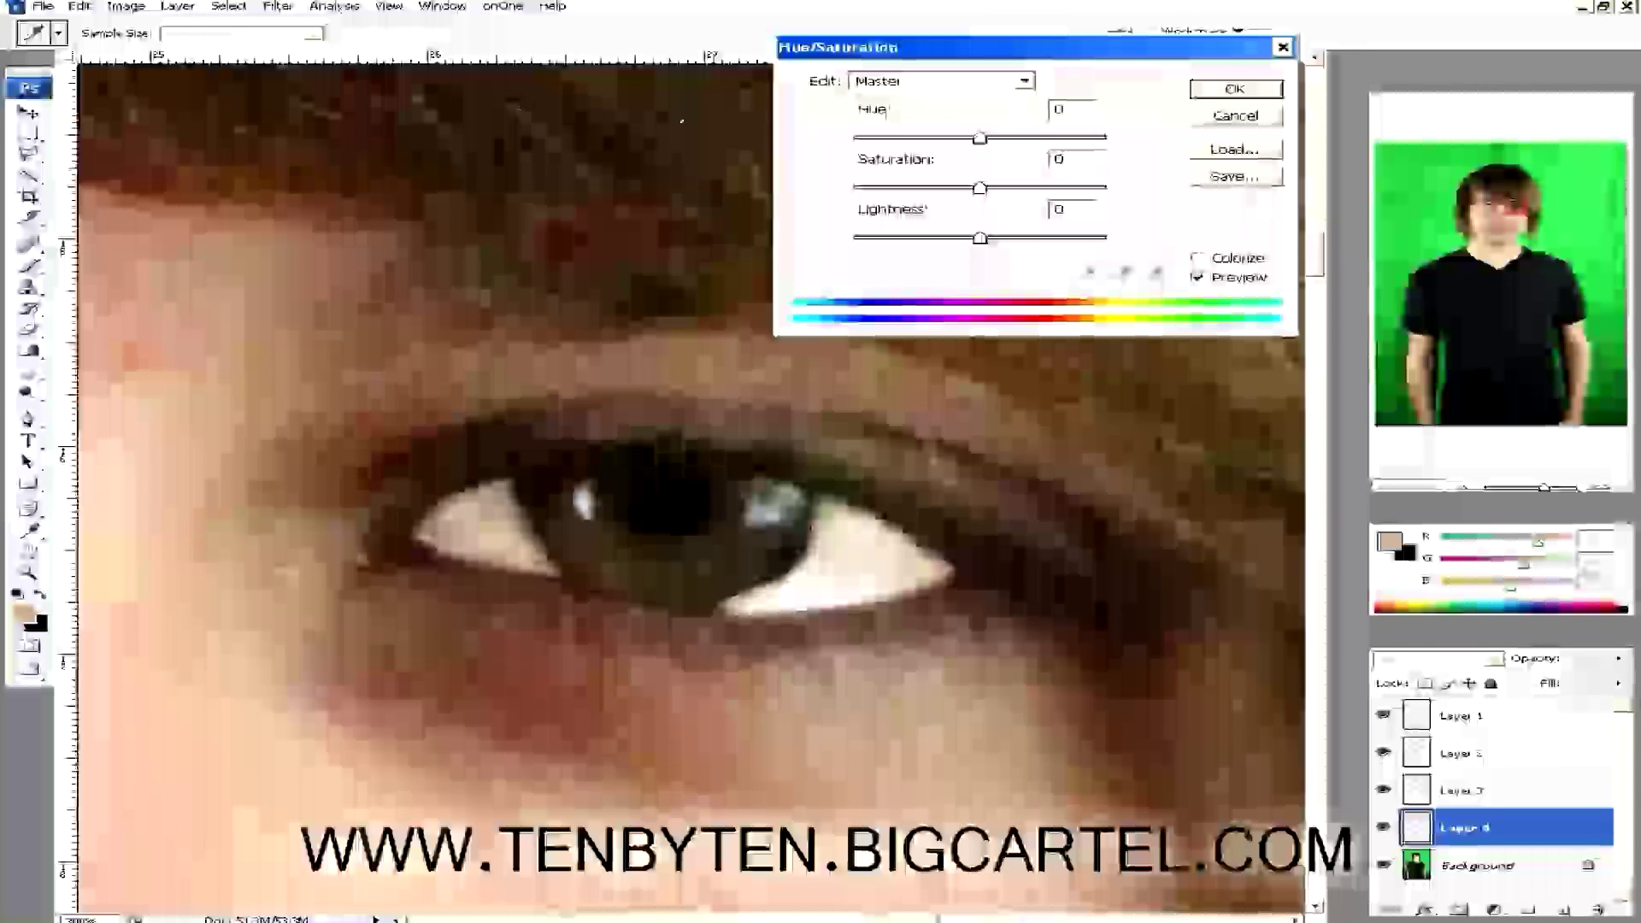
{"action": "left_click", "coordinate": [981, 188]}
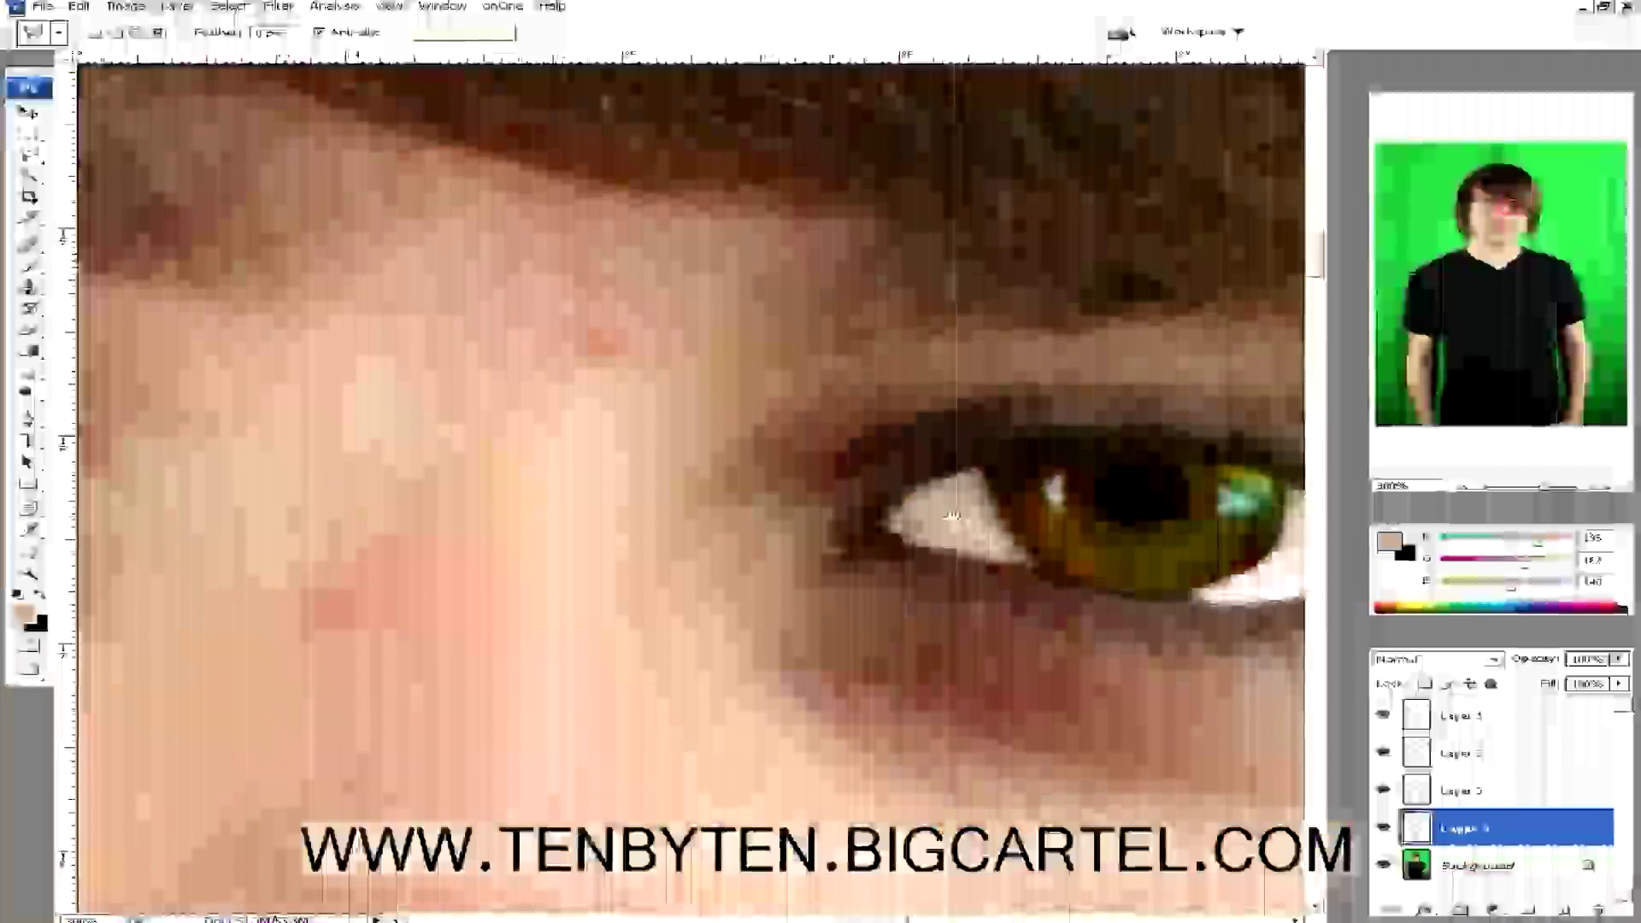
Compare both eyes at 100% zoom and apply Hue/Saturation to Layer 4 again to brighten and further intensify the second iris.
{"action": "left_click_drag", "start_coordinate": [458, 502], "coordinate": [725, 436]}
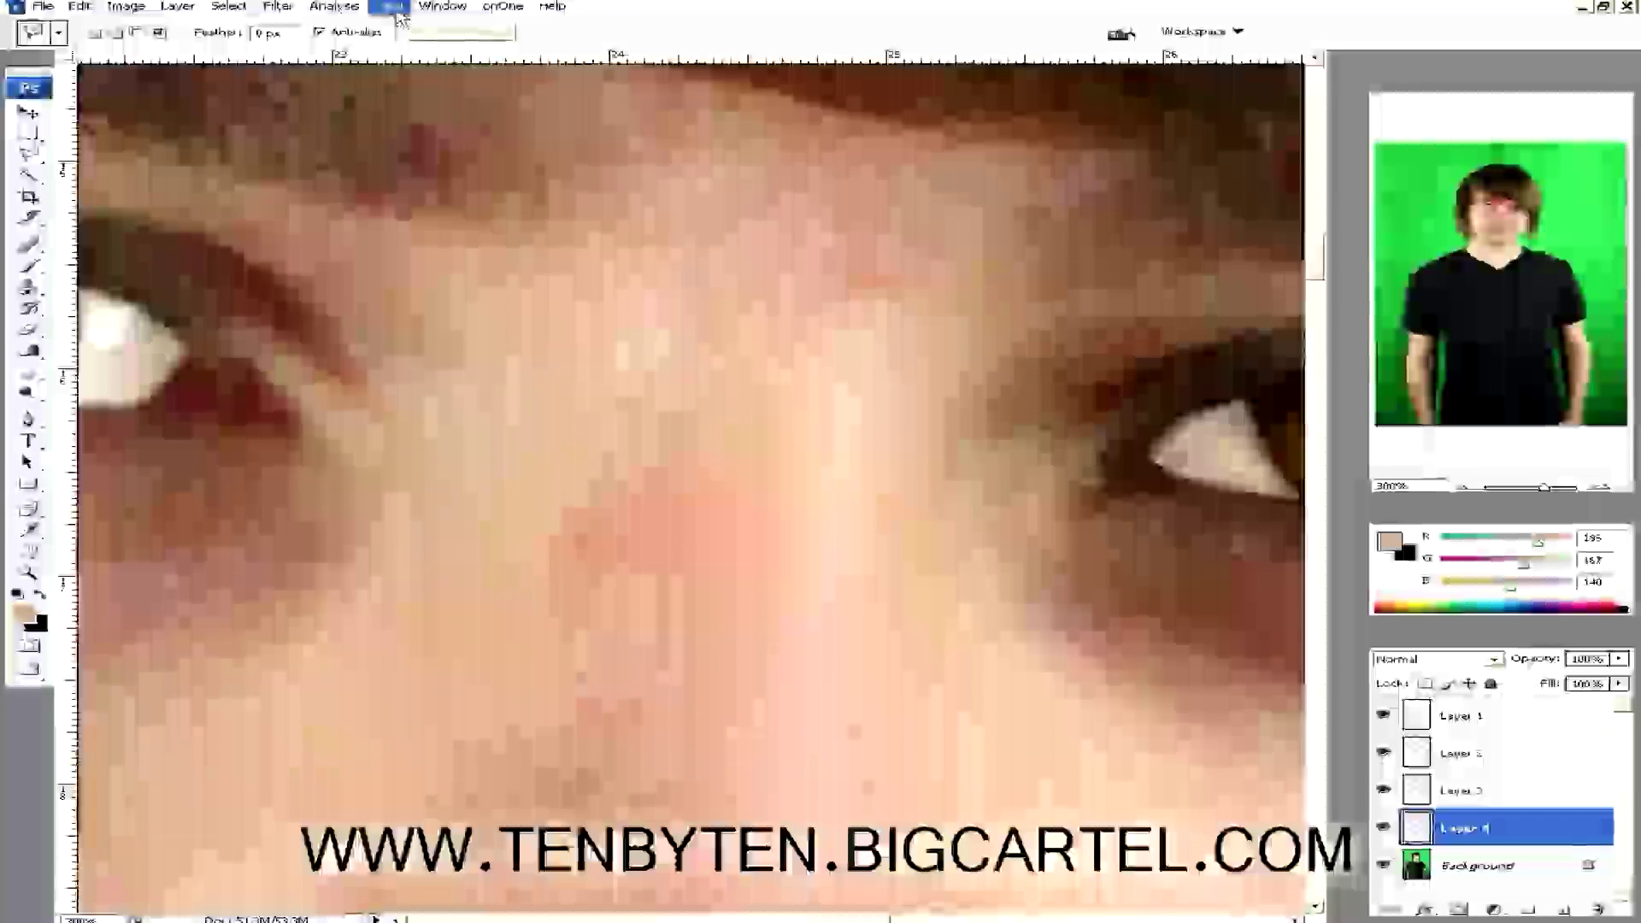
{"action": "left_click", "coordinate": [393, 7]}
{"action": "left_click", "coordinate": [439, 161]}
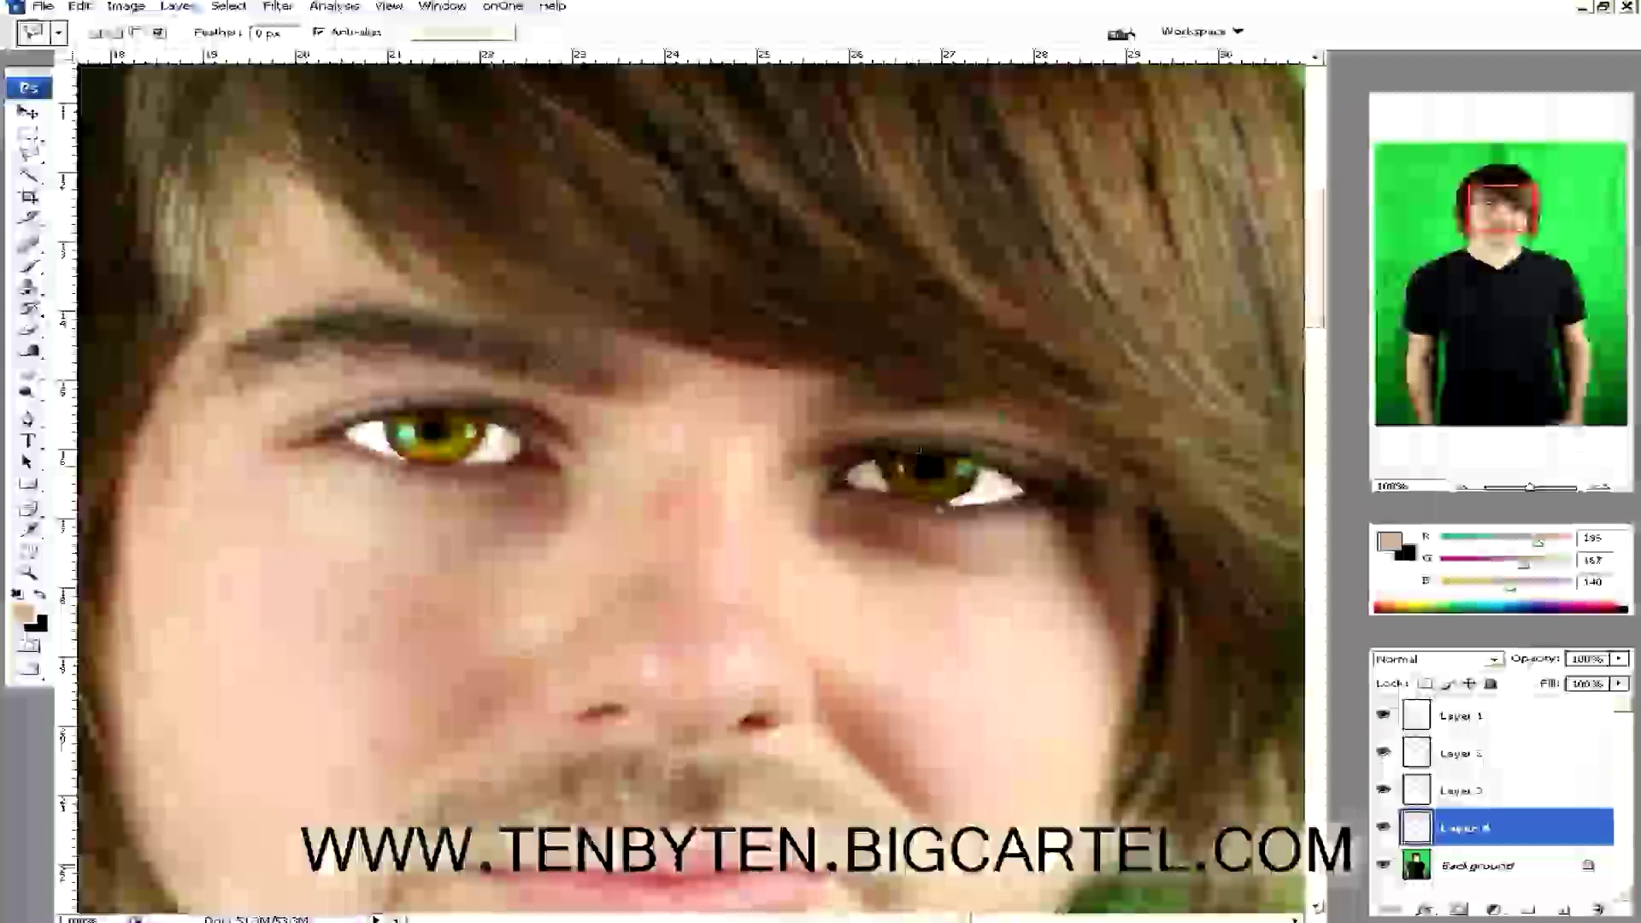
{"action": "left_click", "coordinate": [126, 7]}
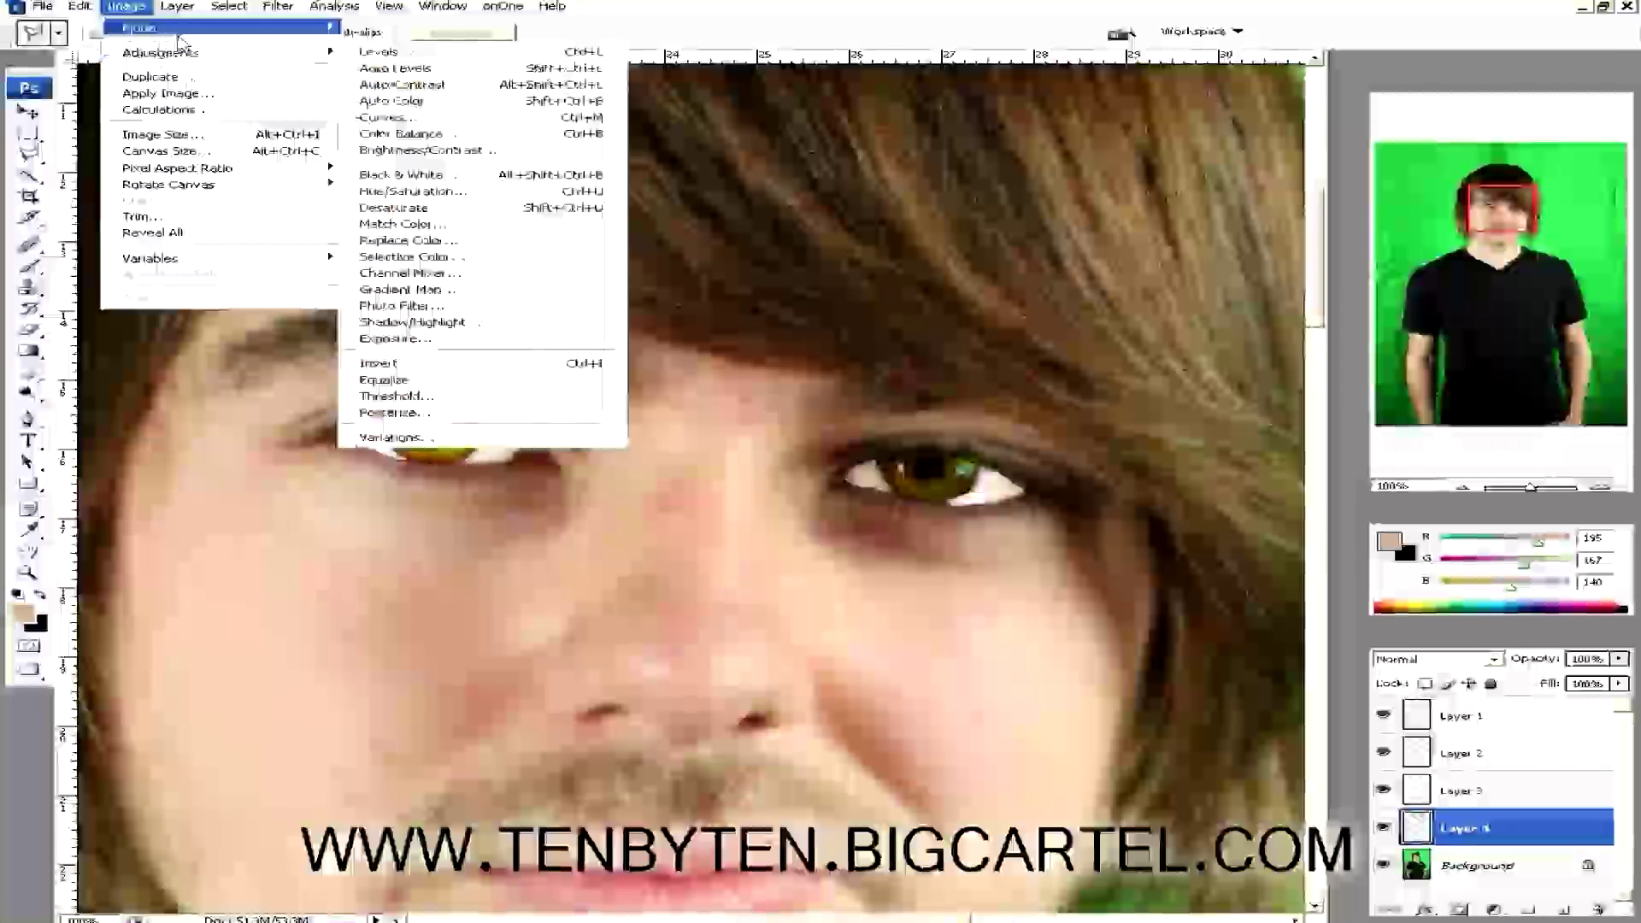
{"action": "mouse_move", "coordinate": [329, 53]}
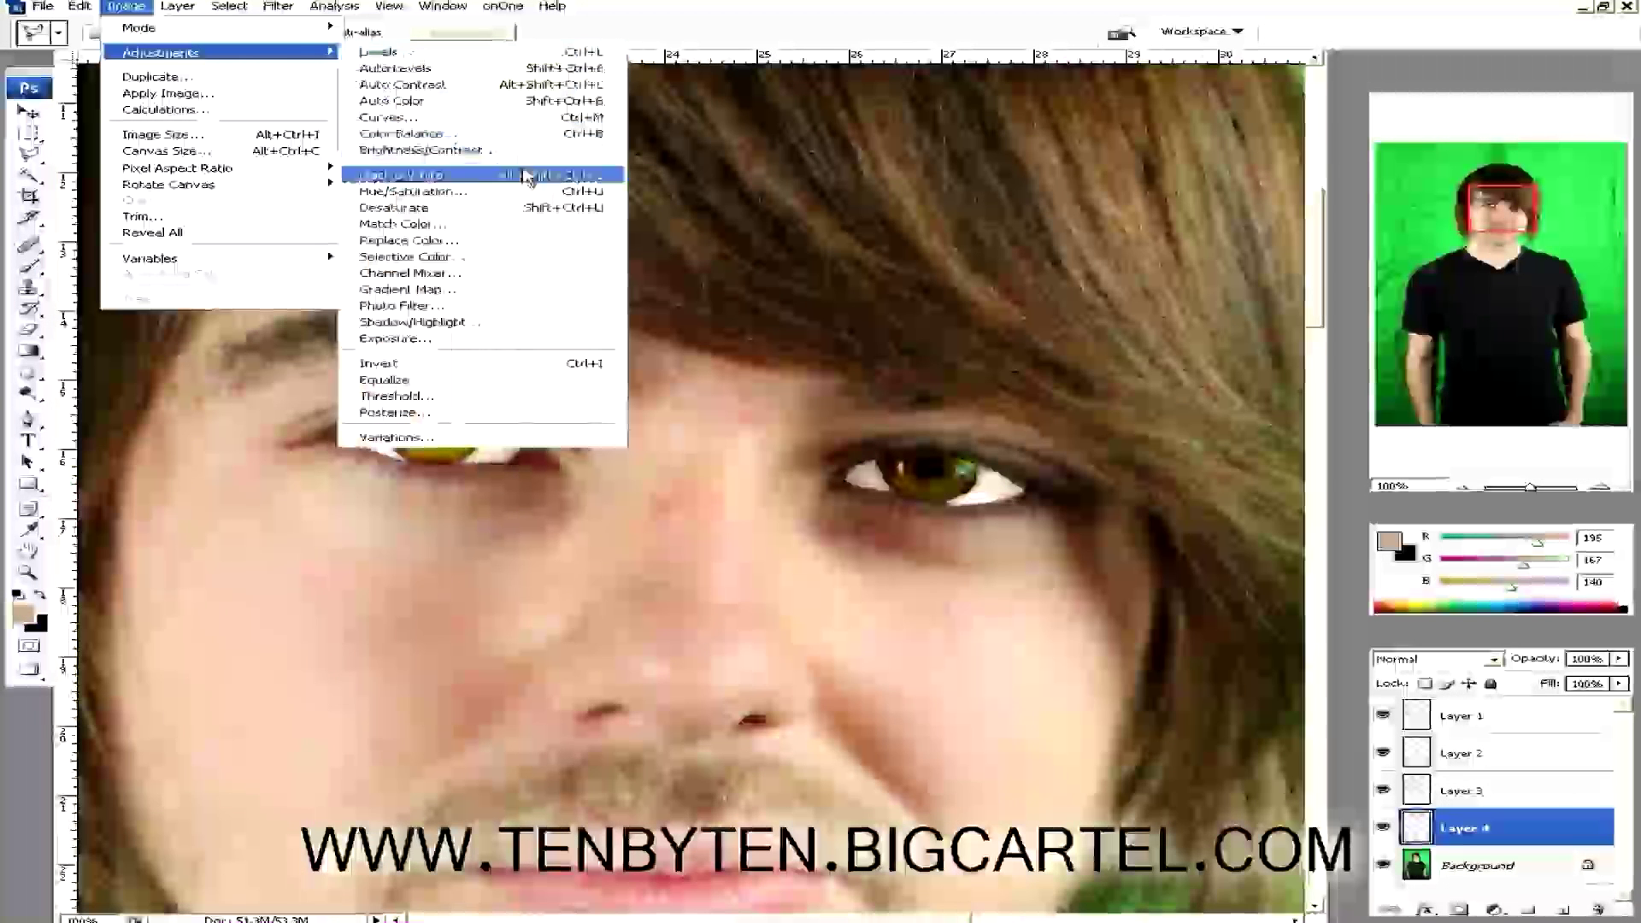
{"action": "left_click", "coordinate": [411, 190]}
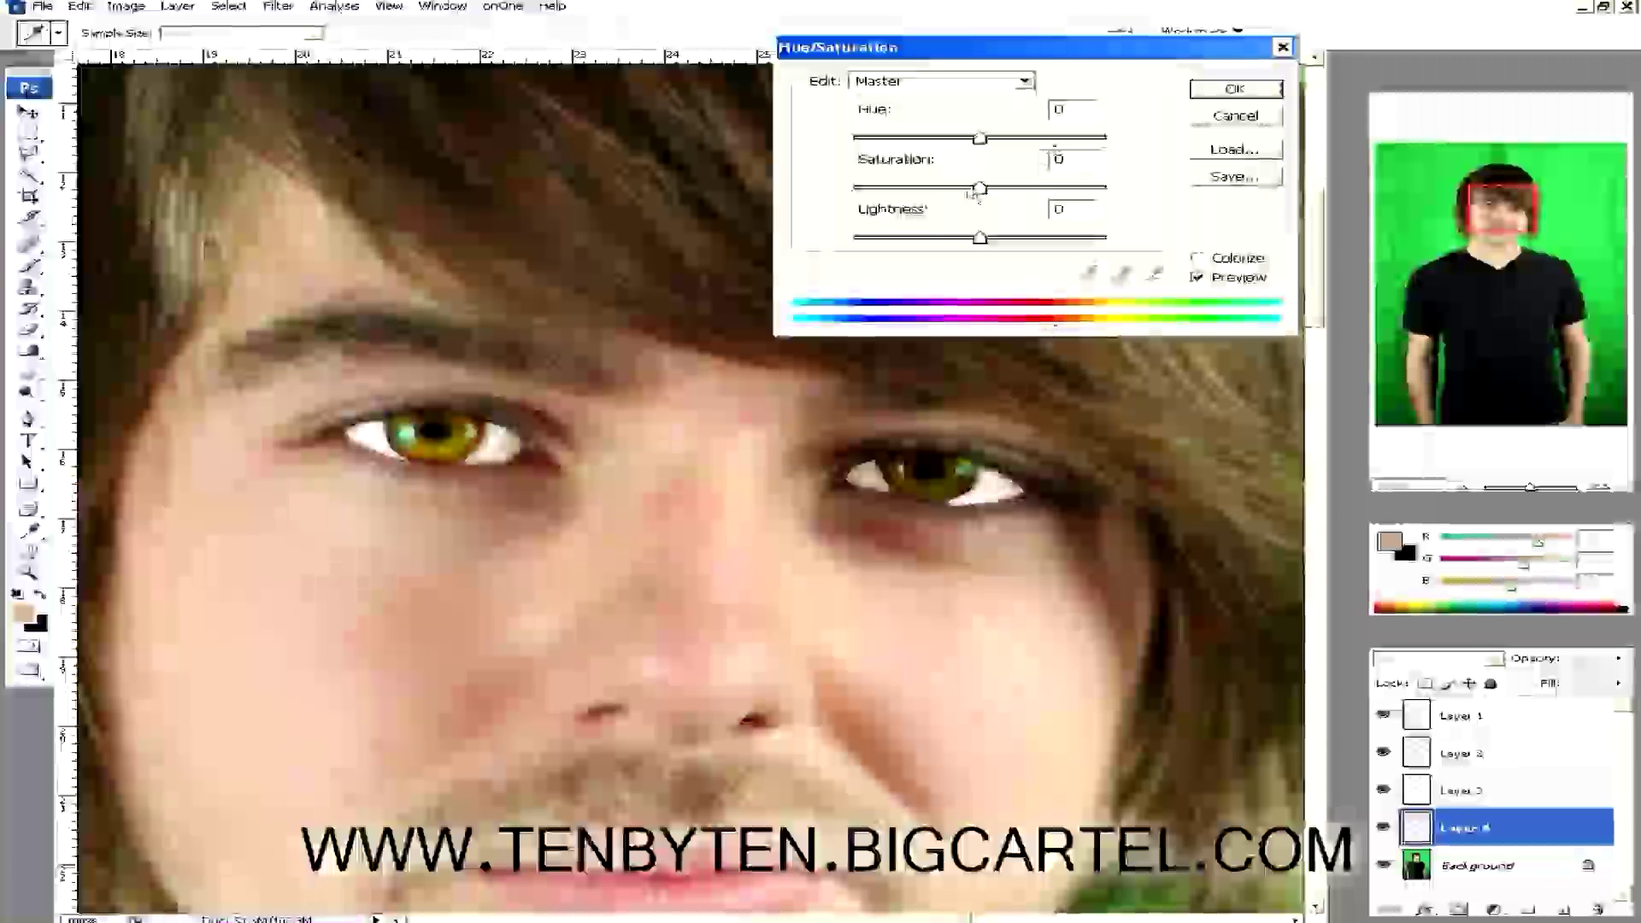
{"action": "left_click_drag", "start_coordinate": [1013, 192], "coordinate": [1005, 246]}
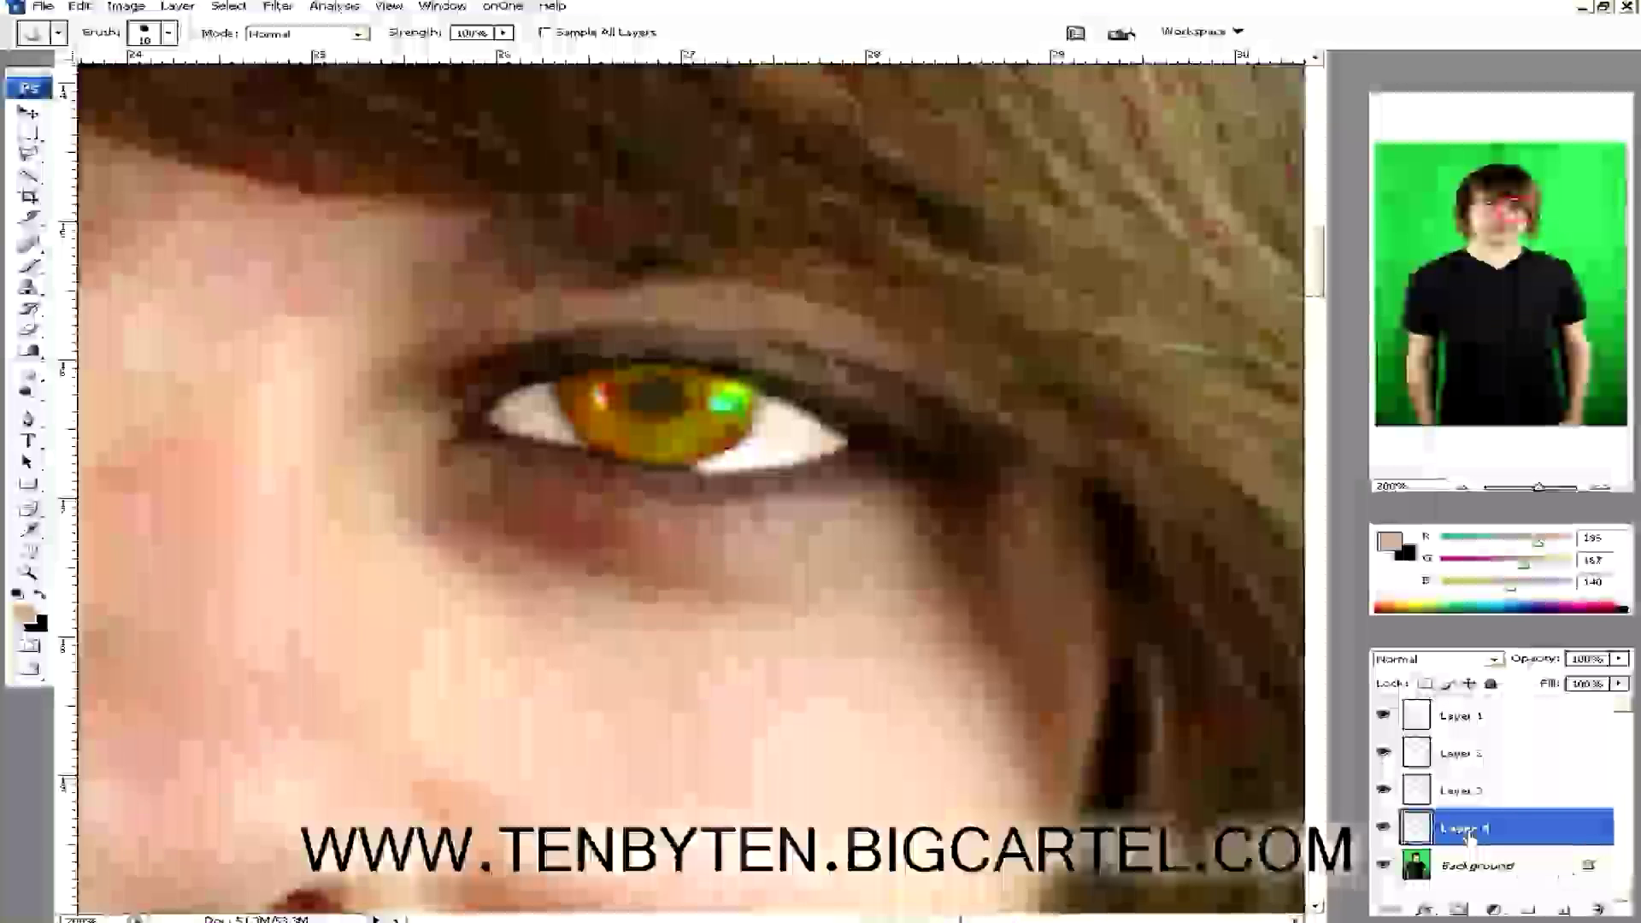
Toggle the visibility of the second eye's layers and try placing Layer 4 above Layer 2 in the stack.
{"action": "left_click", "coordinate": [1383, 828]}
{"action": "left_click", "coordinate": [1383, 829]}
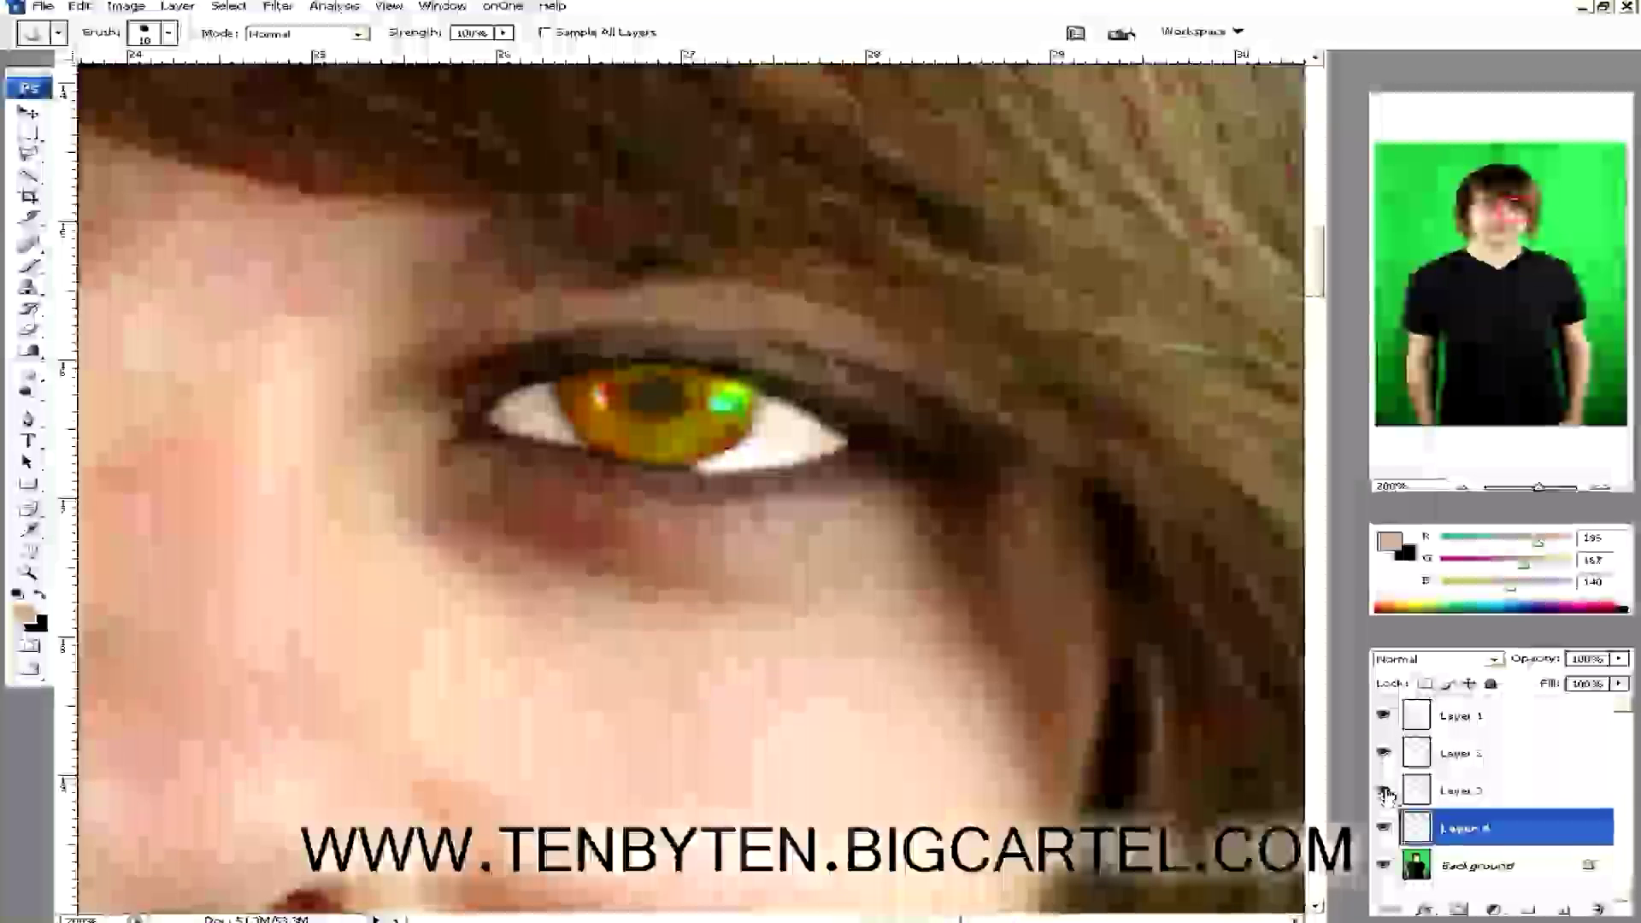
{"action": "left_click", "coordinate": [1384, 753]}
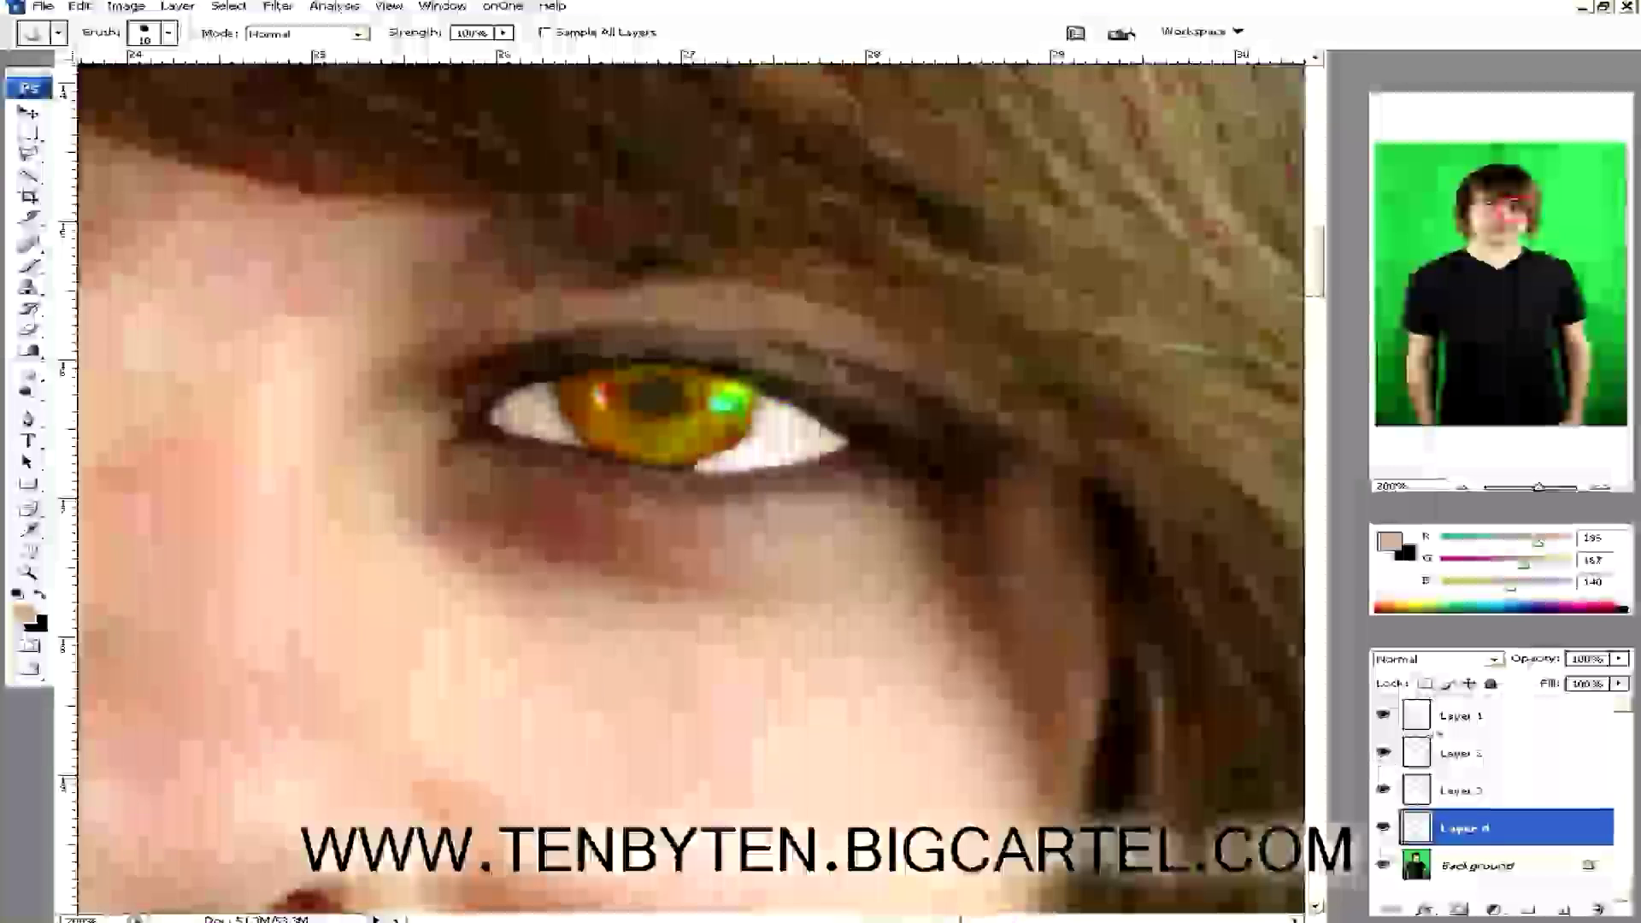
{"action": "left_click", "coordinate": [1458, 751]}
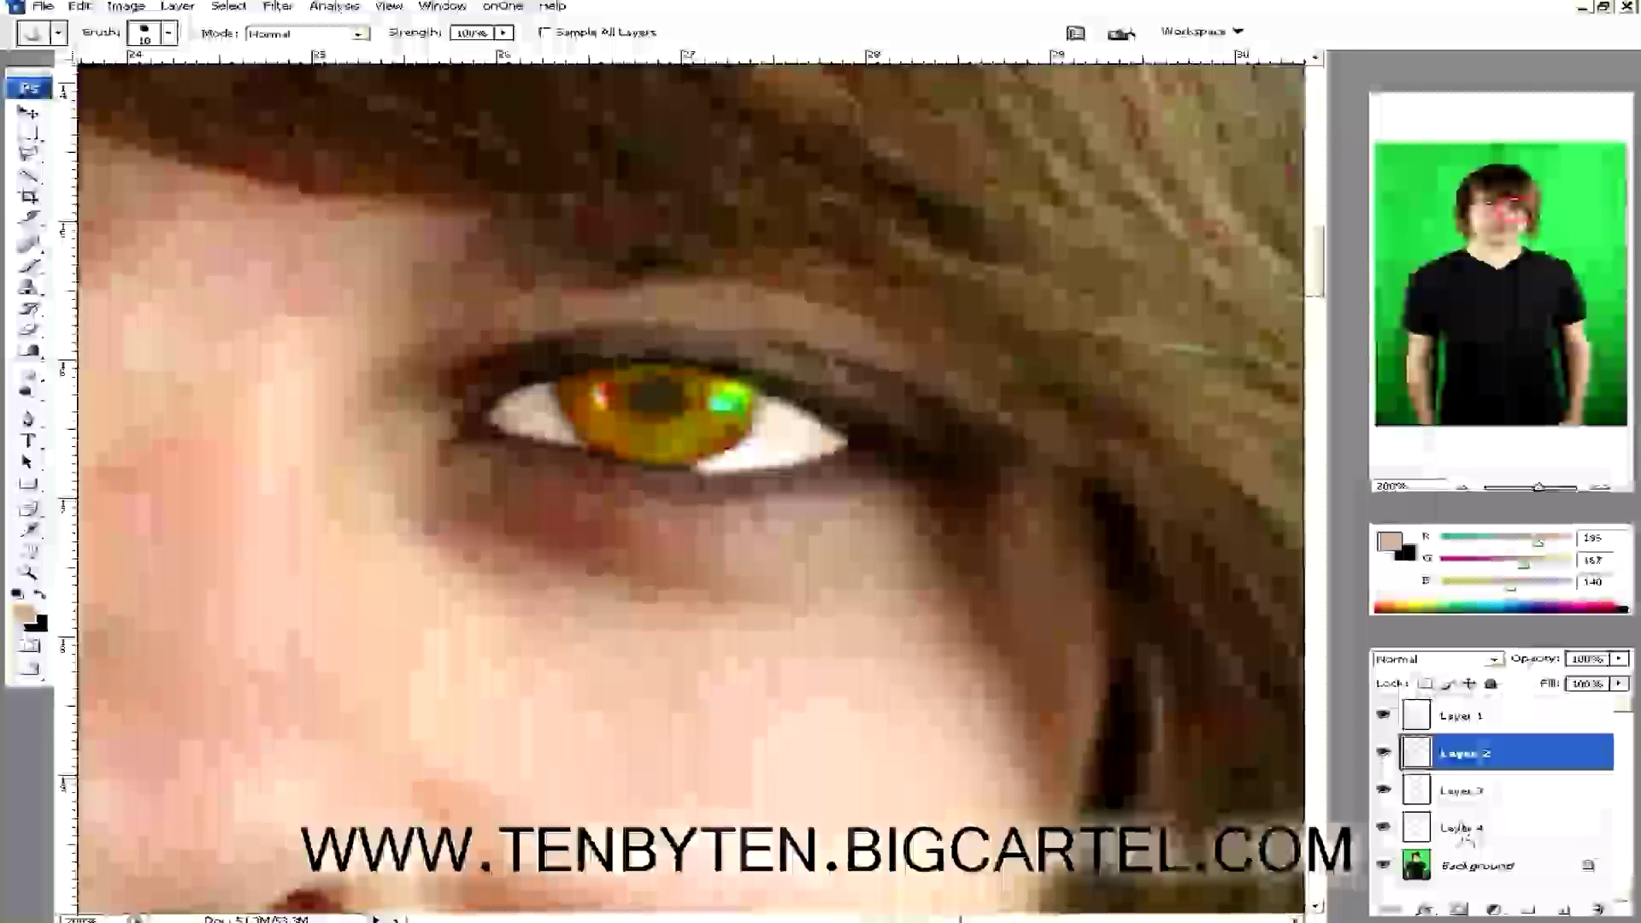
{"action": "left_click_drag", "start_coordinate": [1472, 833], "coordinate": [1446, 740]}
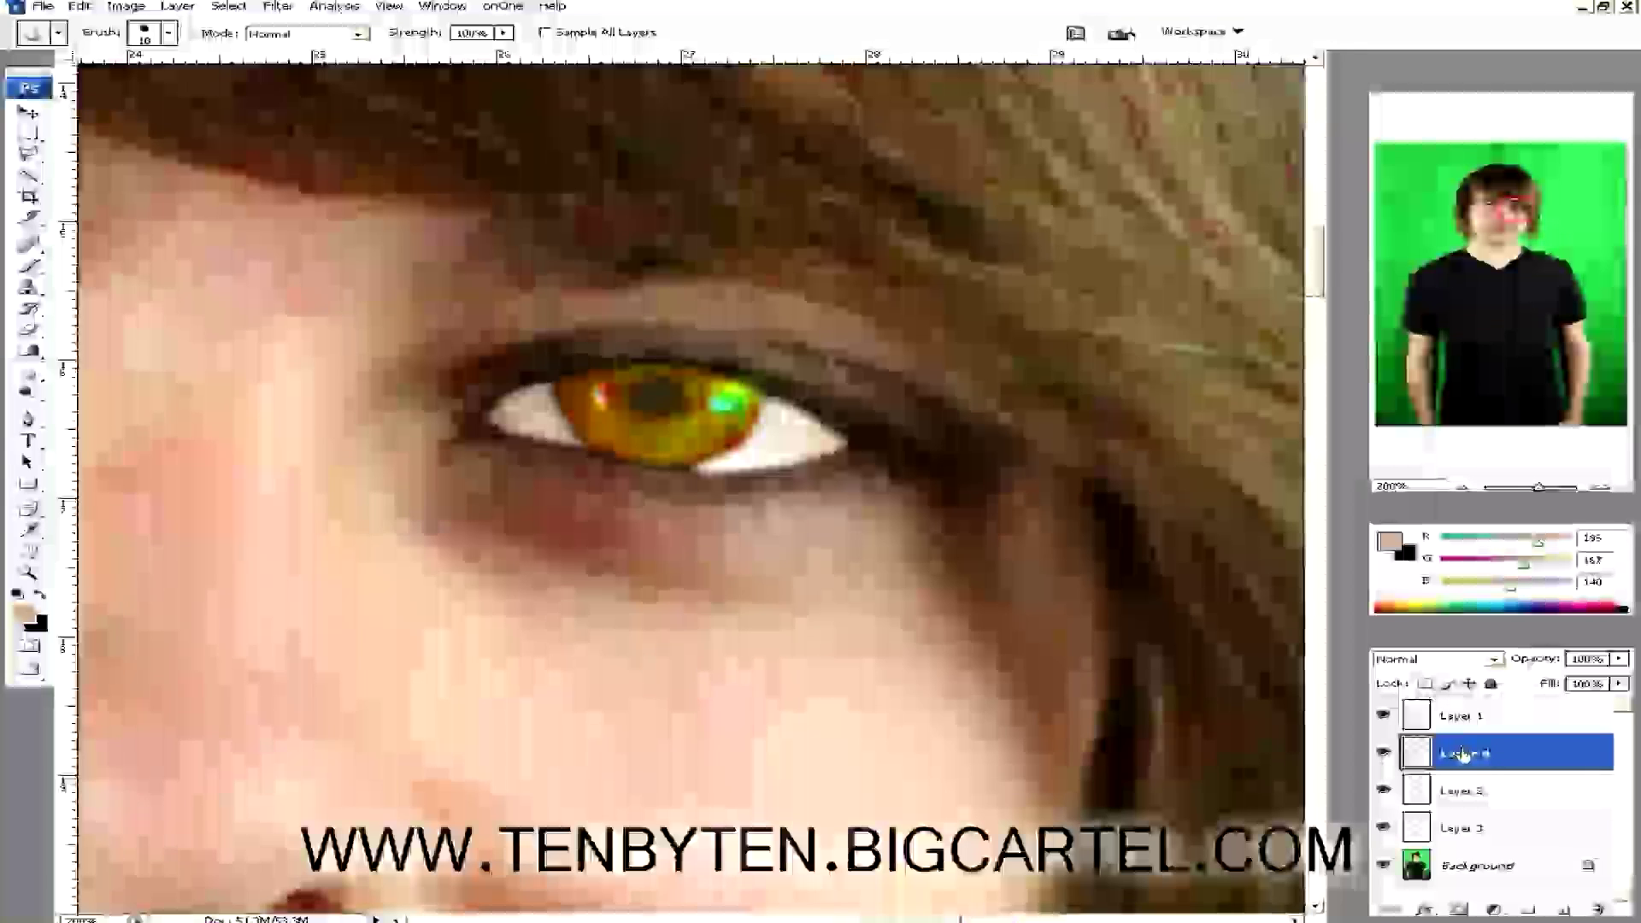
{"action": "left_click_drag", "start_coordinate": [1464, 835], "coordinate": [1464, 844]}
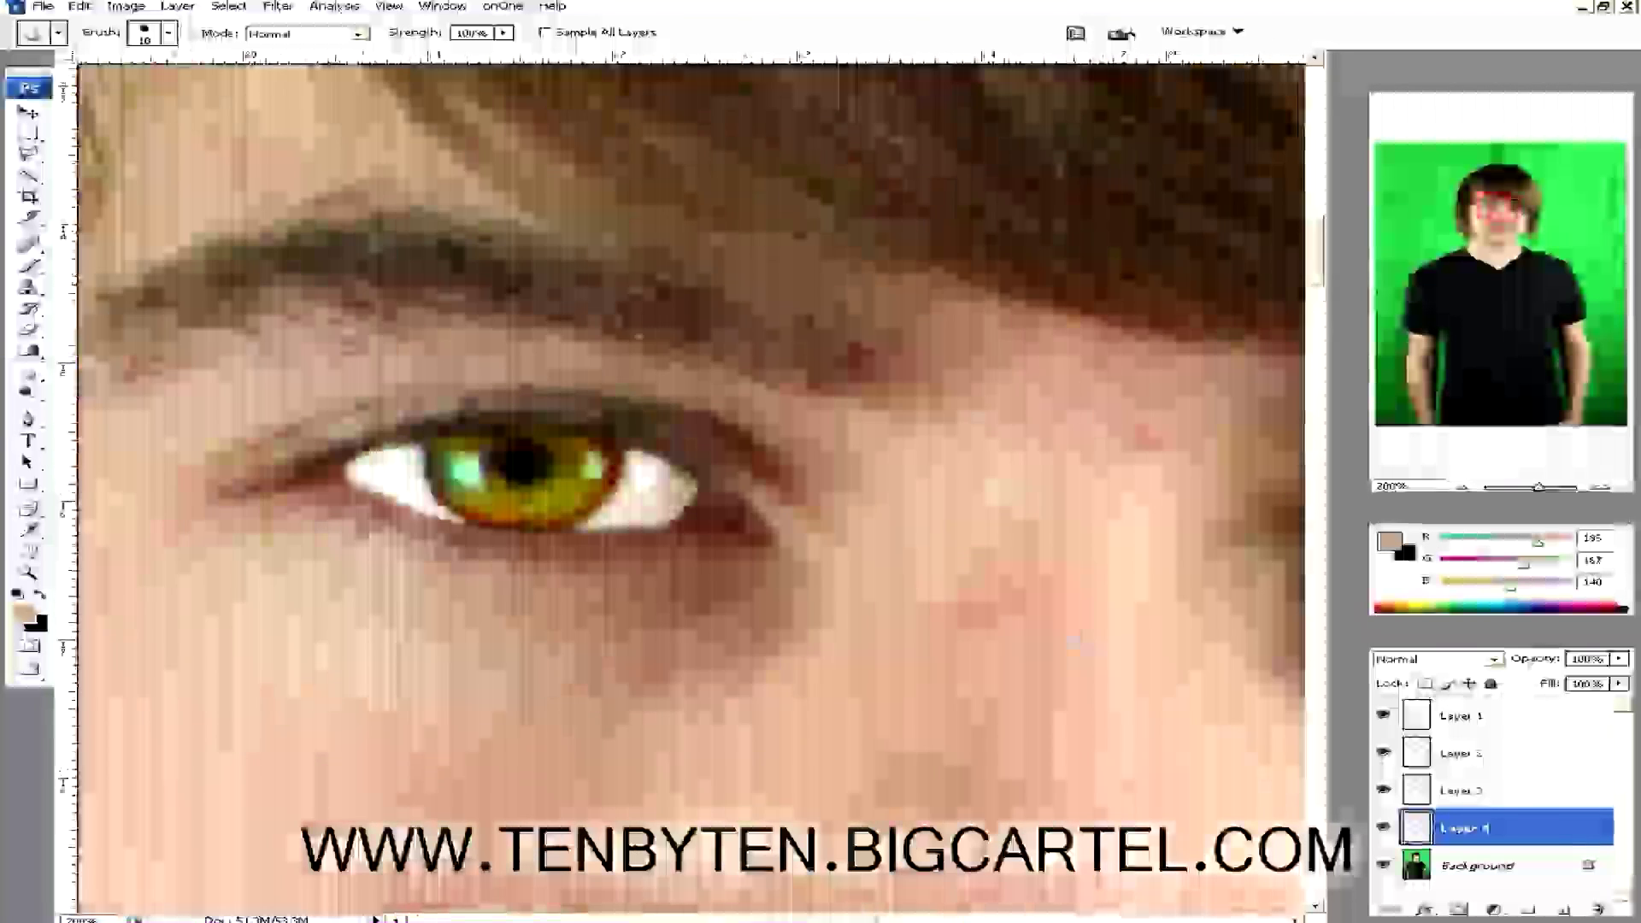
Make Layer 3 active and shift the first eye's iris to green with Selective Color.
{"action": "left_click_drag", "start_coordinate": [579, 550], "coordinate": [728, 485]}
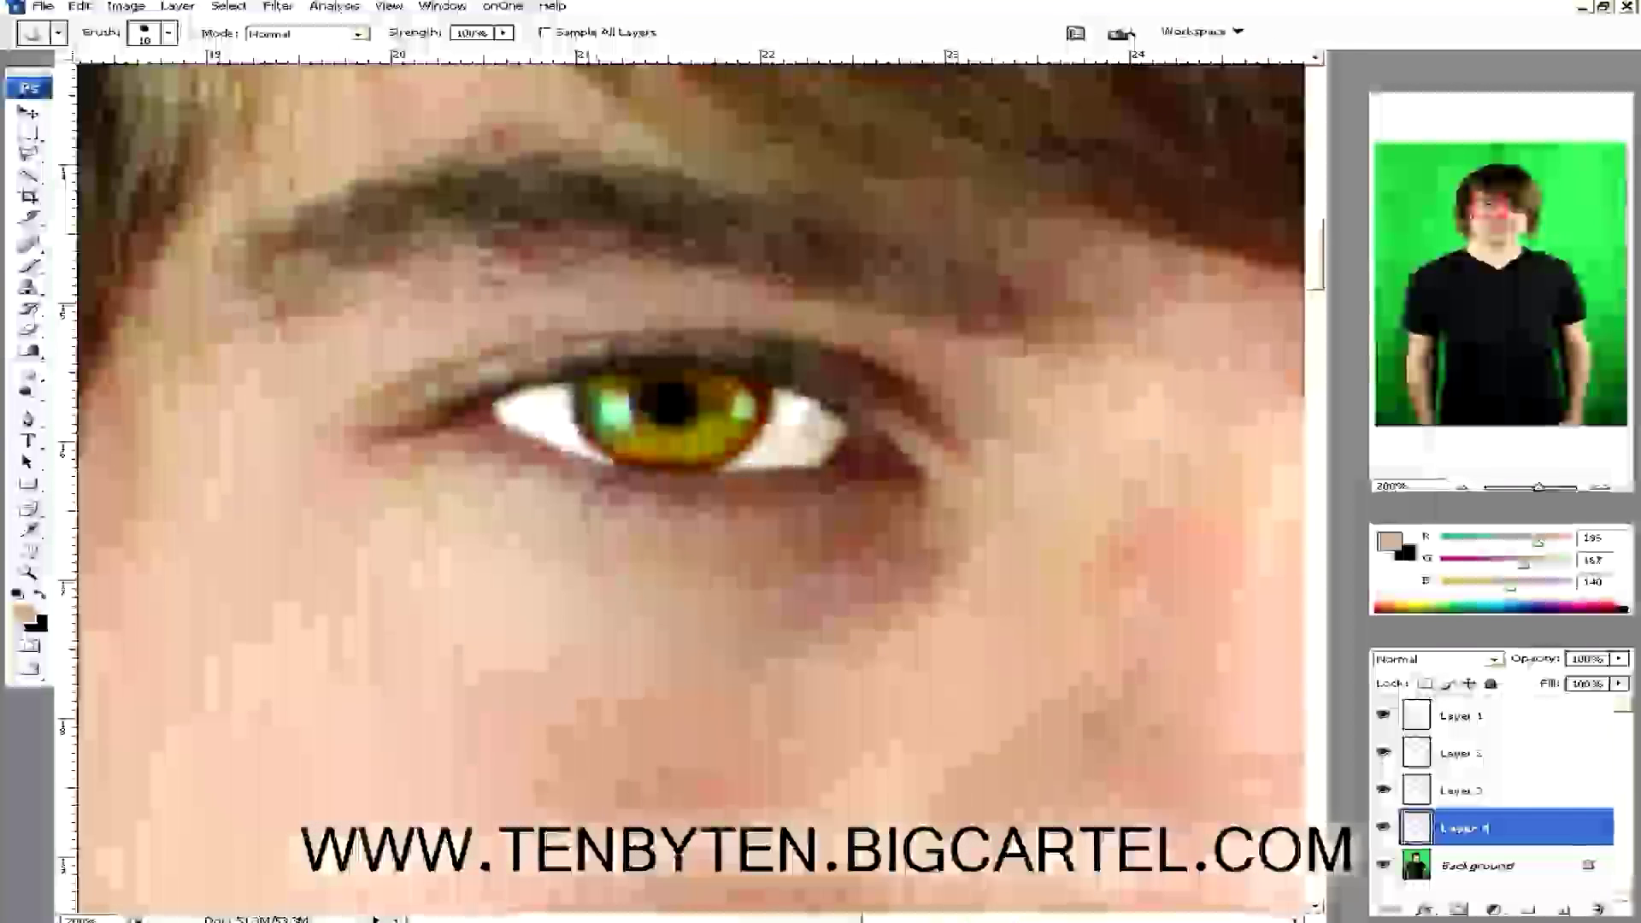
{"action": "left_click", "coordinate": [1444, 788]}
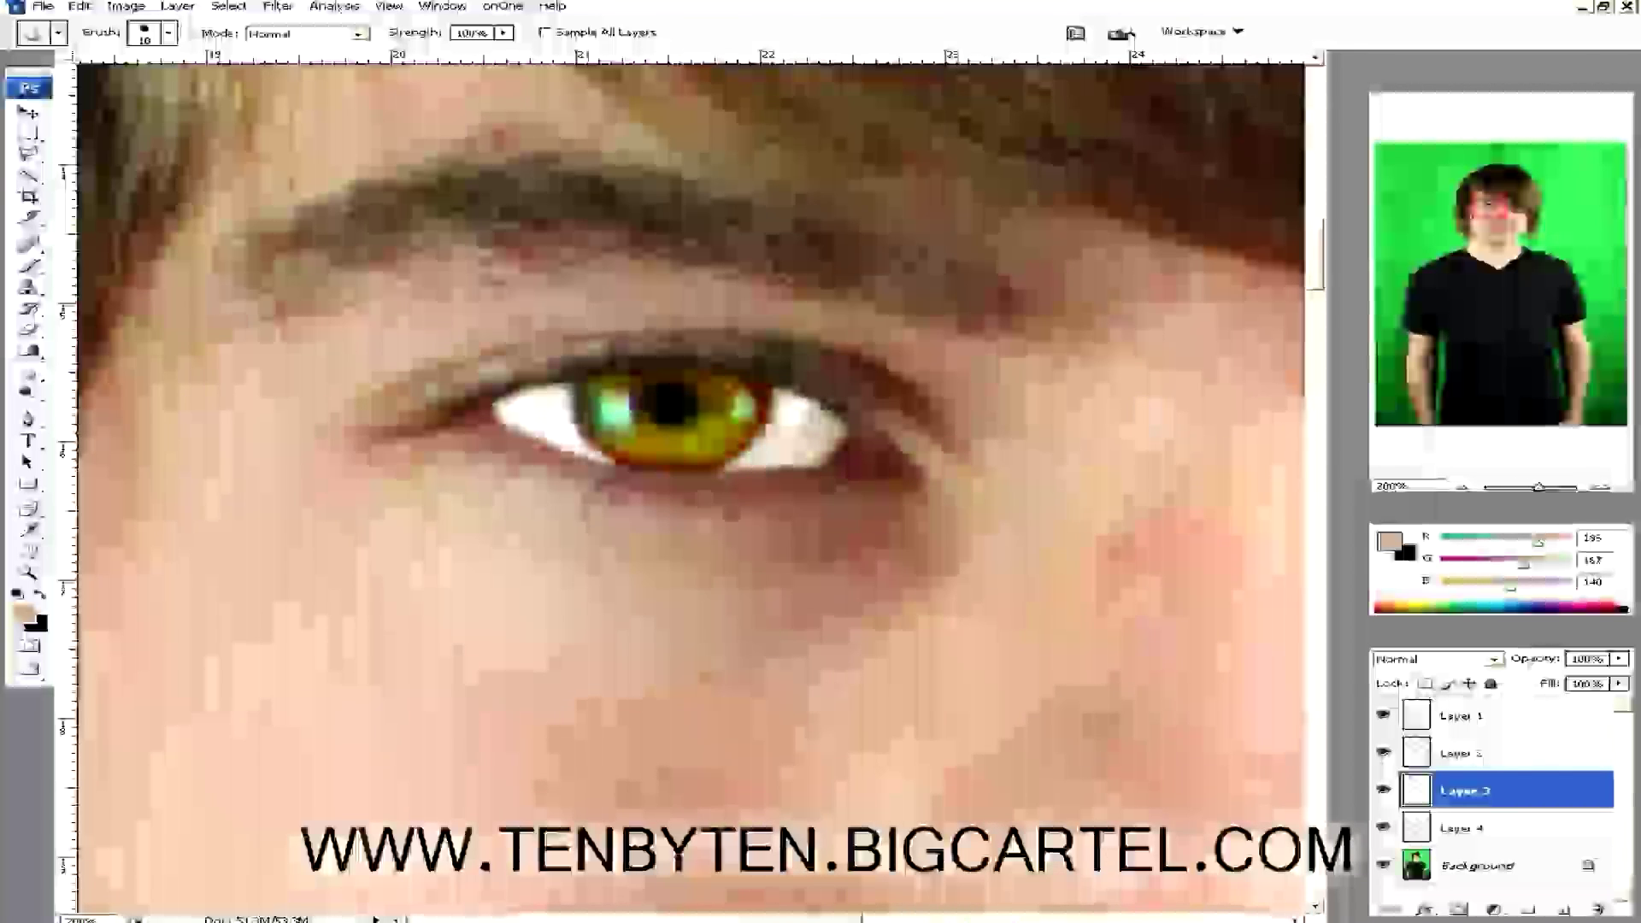
{"action": "left_click_drag", "start_coordinate": [1166, 714], "coordinate": [986, 695]}
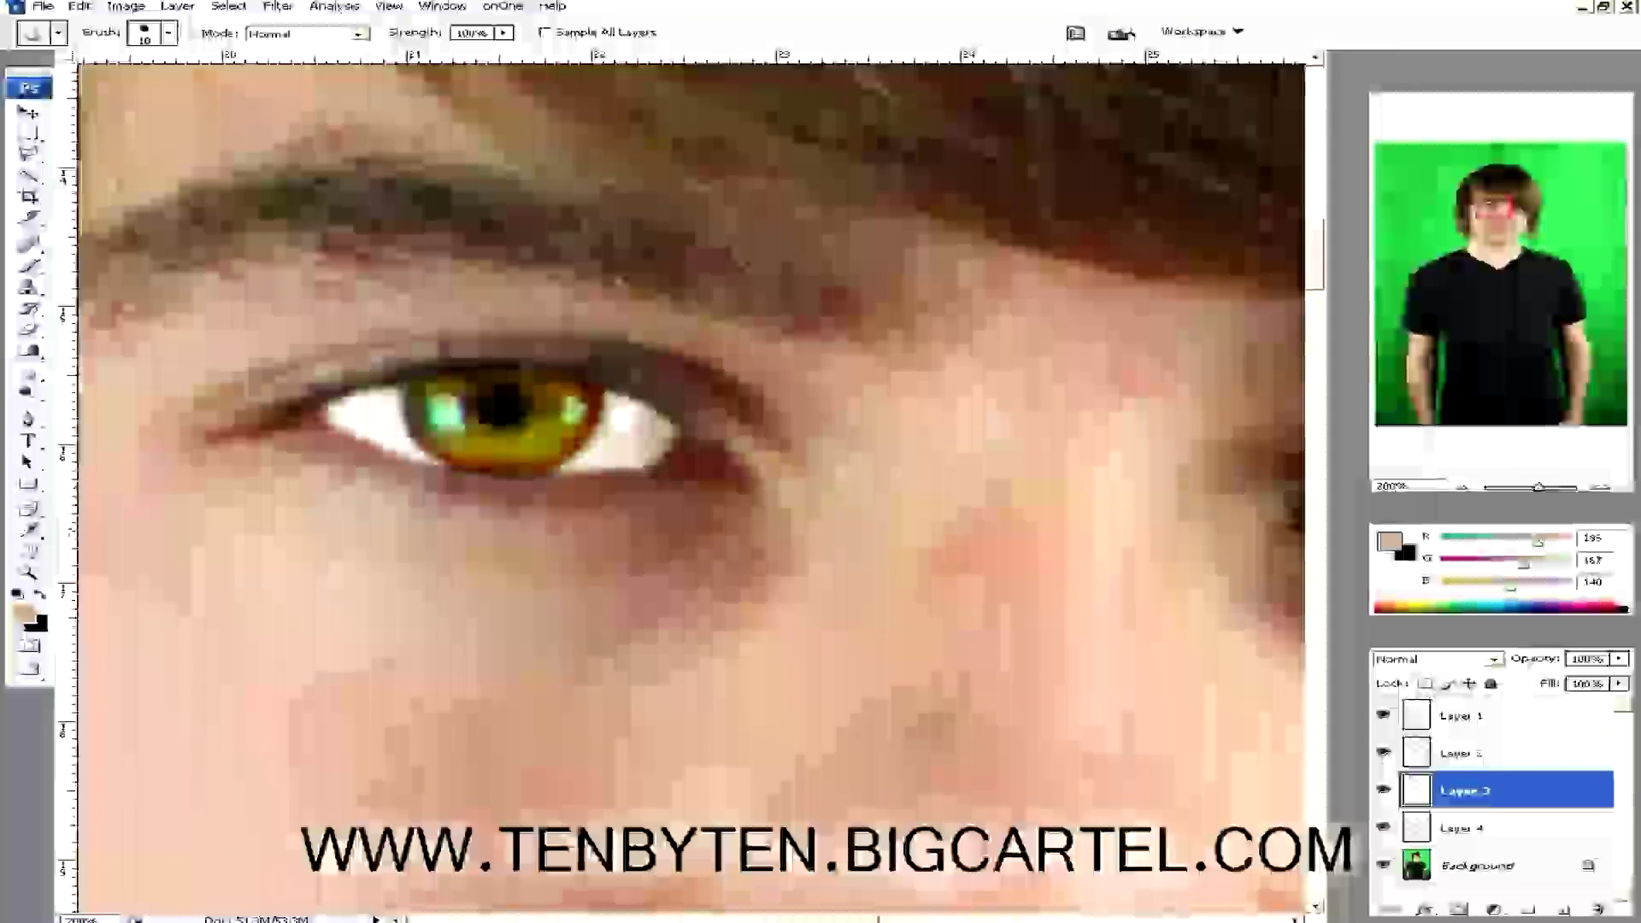
{"action": "left_click", "coordinate": [1384, 791]}
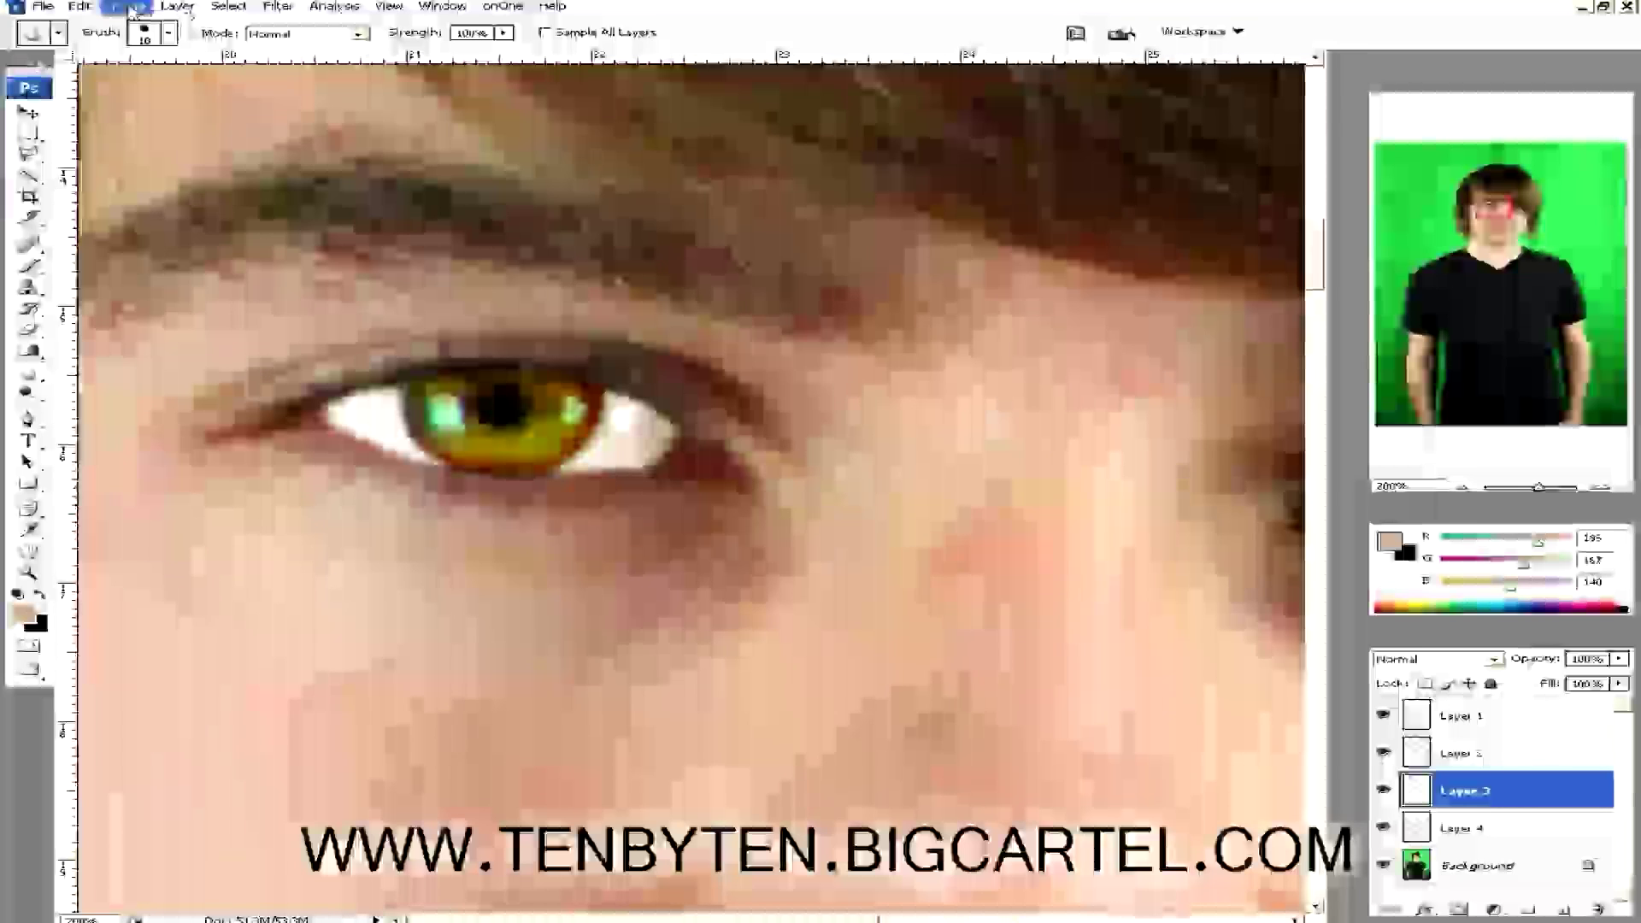
{"action": "left_click", "coordinate": [128, 6]}
{"action": "mouse_move", "coordinate": [213, 52]}
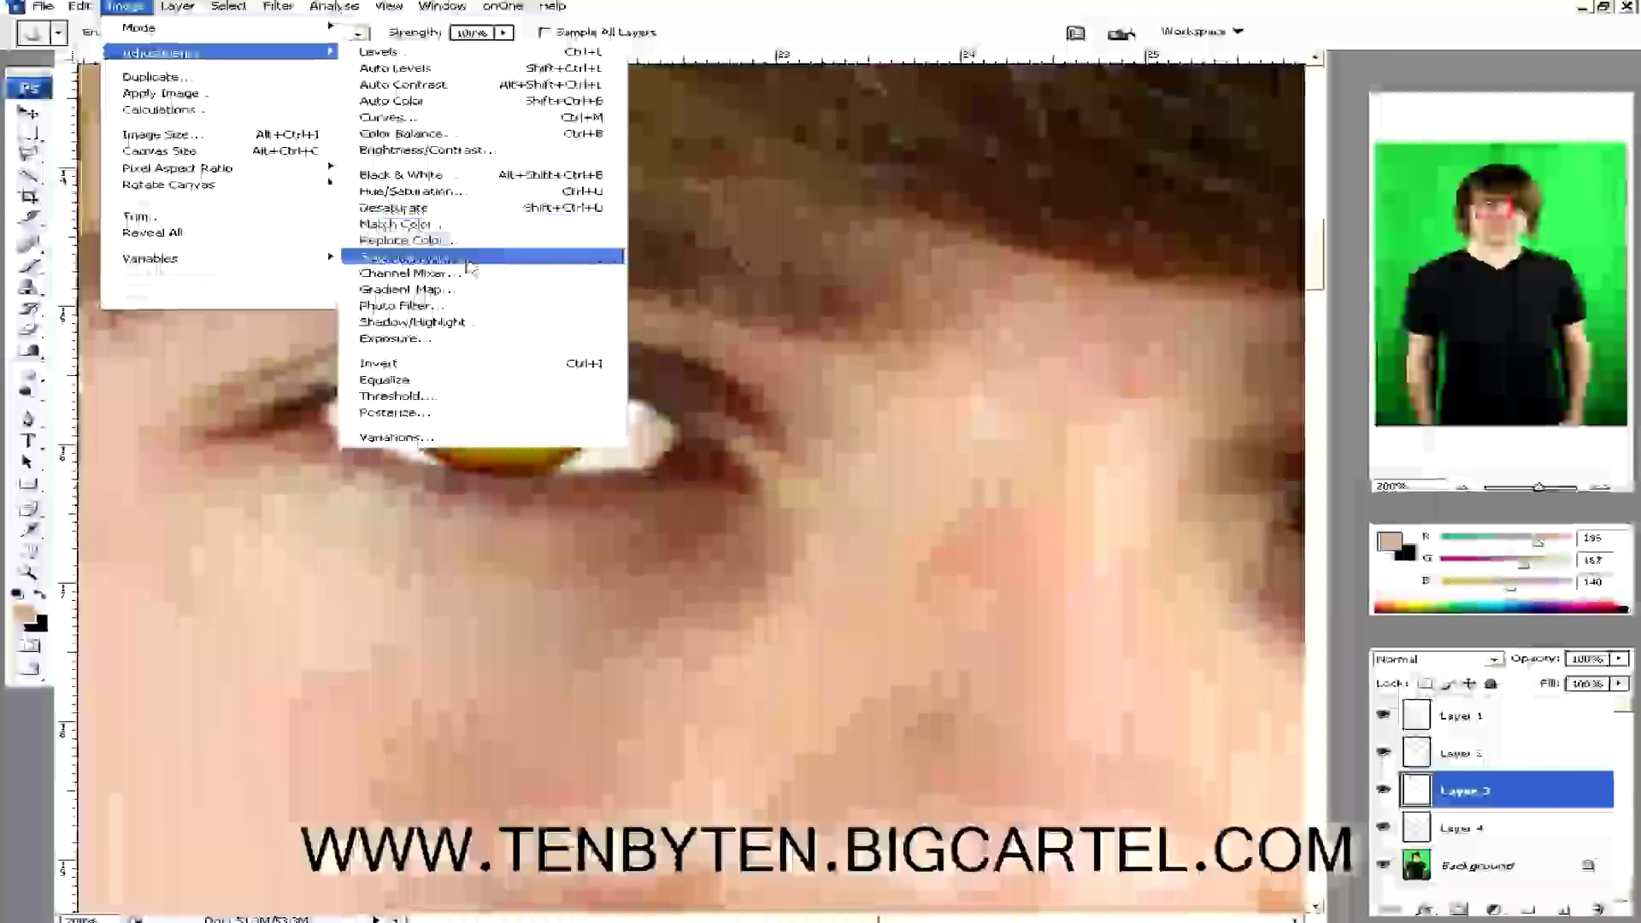
{"action": "left_click", "coordinate": [403, 256]}
{"action": "left_click_drag", "start_coordinate": [571, 445], "coordinate": [757, 568]}
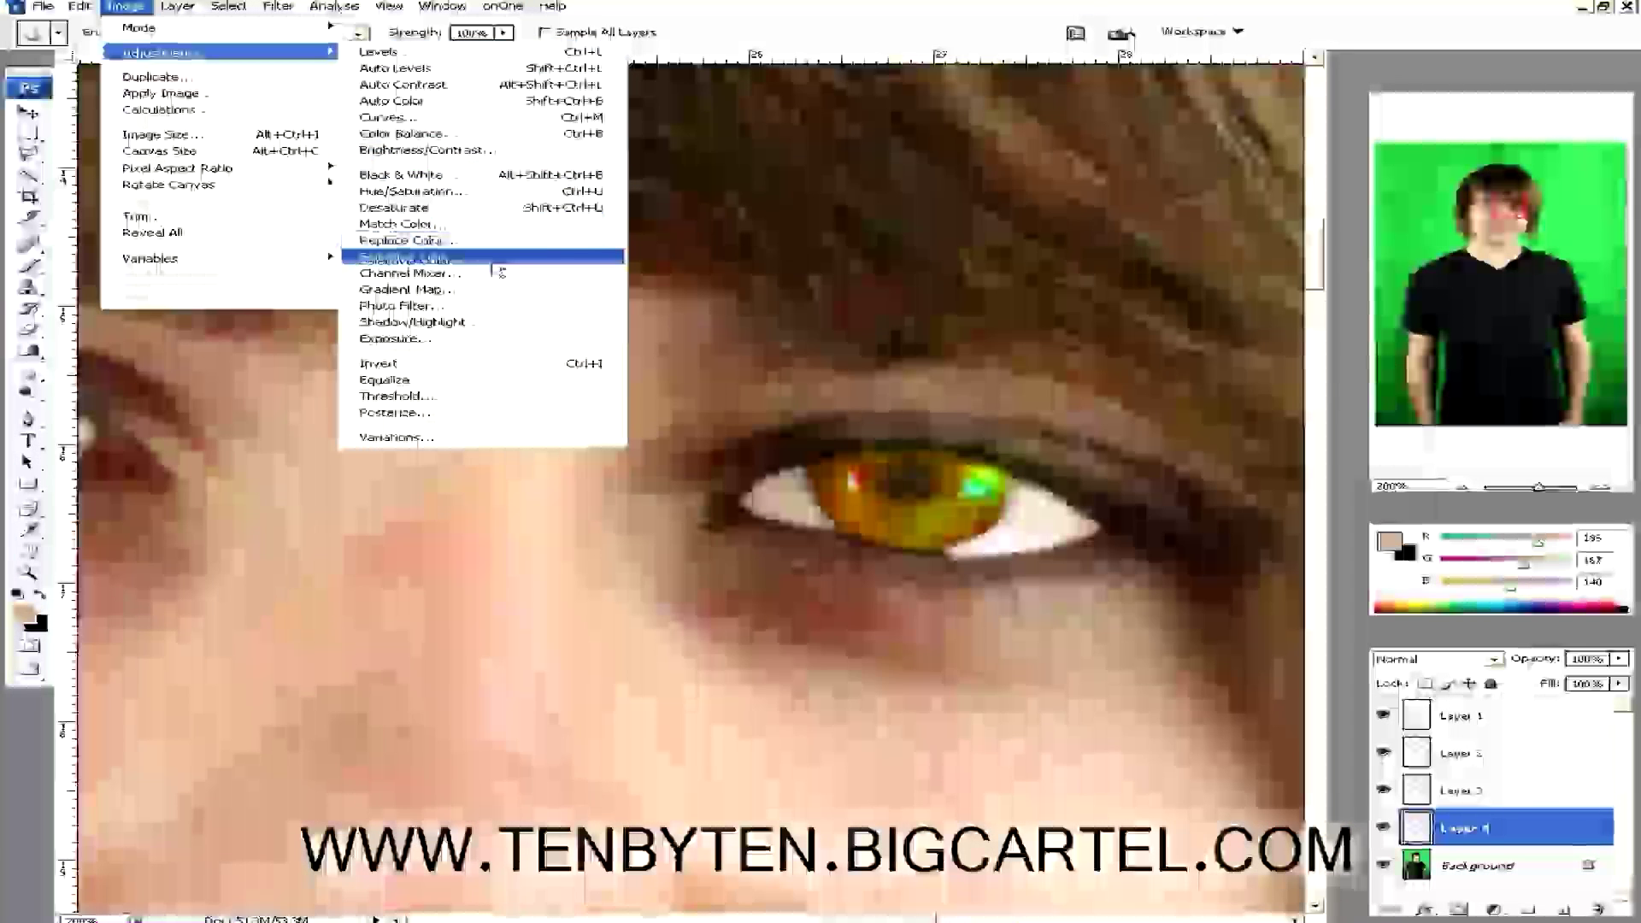
Shift the second eye's iris on Layer 4 to green with Selective Color, setting Reds to cyan 100% and magenta -100%.
{"action": "left_click", "coordinate": [522, 257]}
{"action": "left_click_drag", "start_coordinate": [736, 640], "coordinate": [867, 641]}
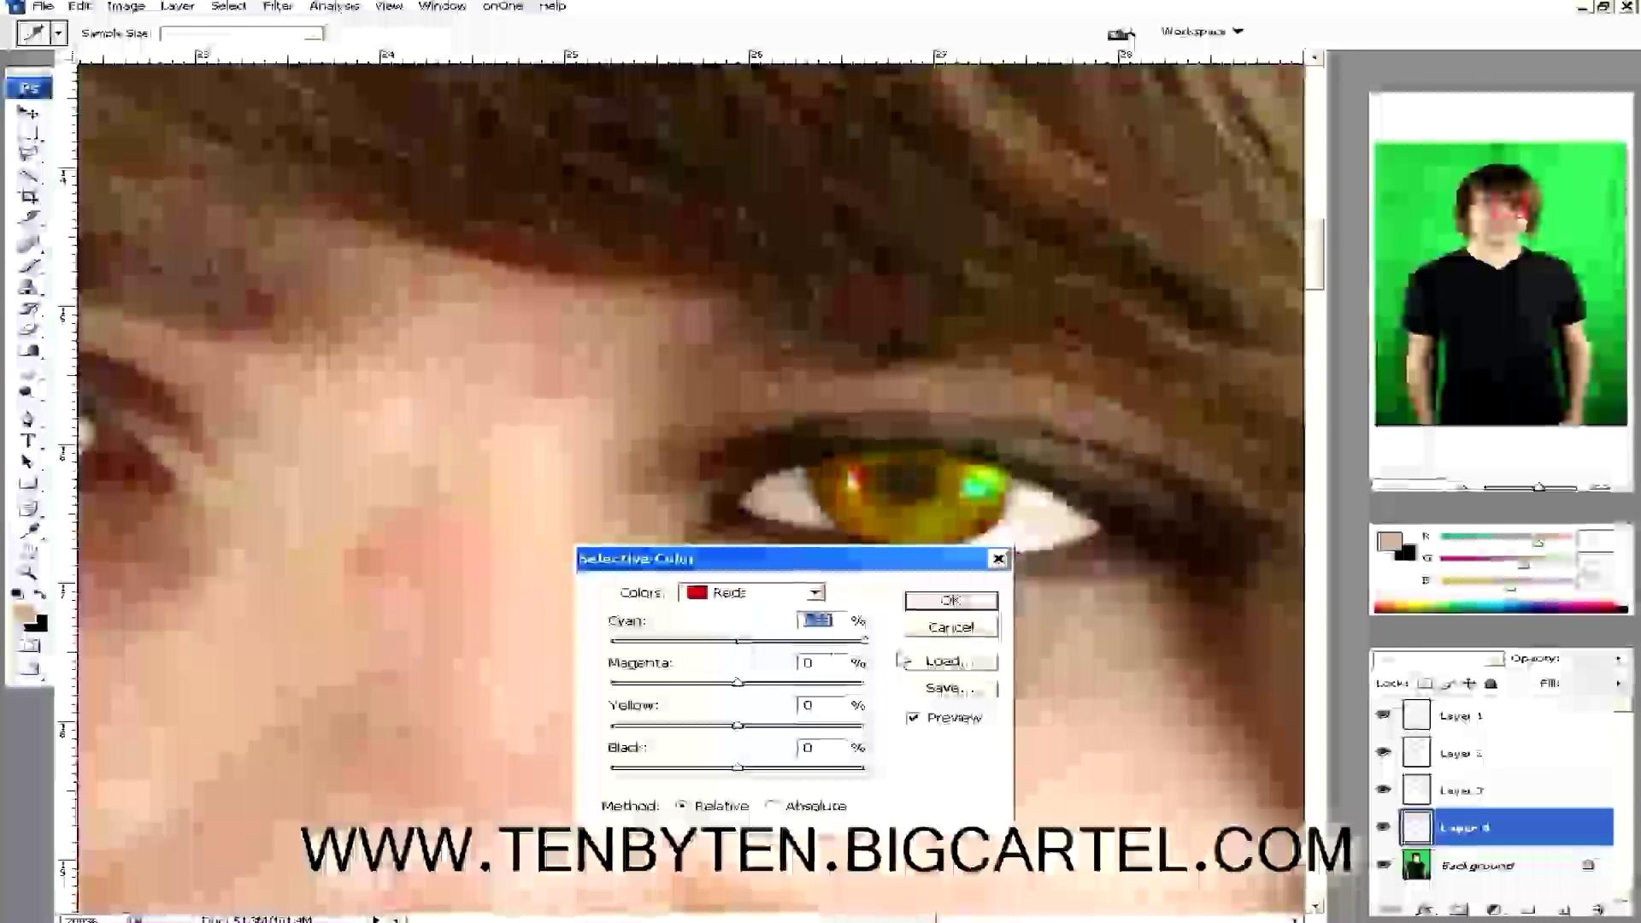
{"action": "left_click_drag", "start_coordinate": [736, 683], "coordinate": [528, 666]}
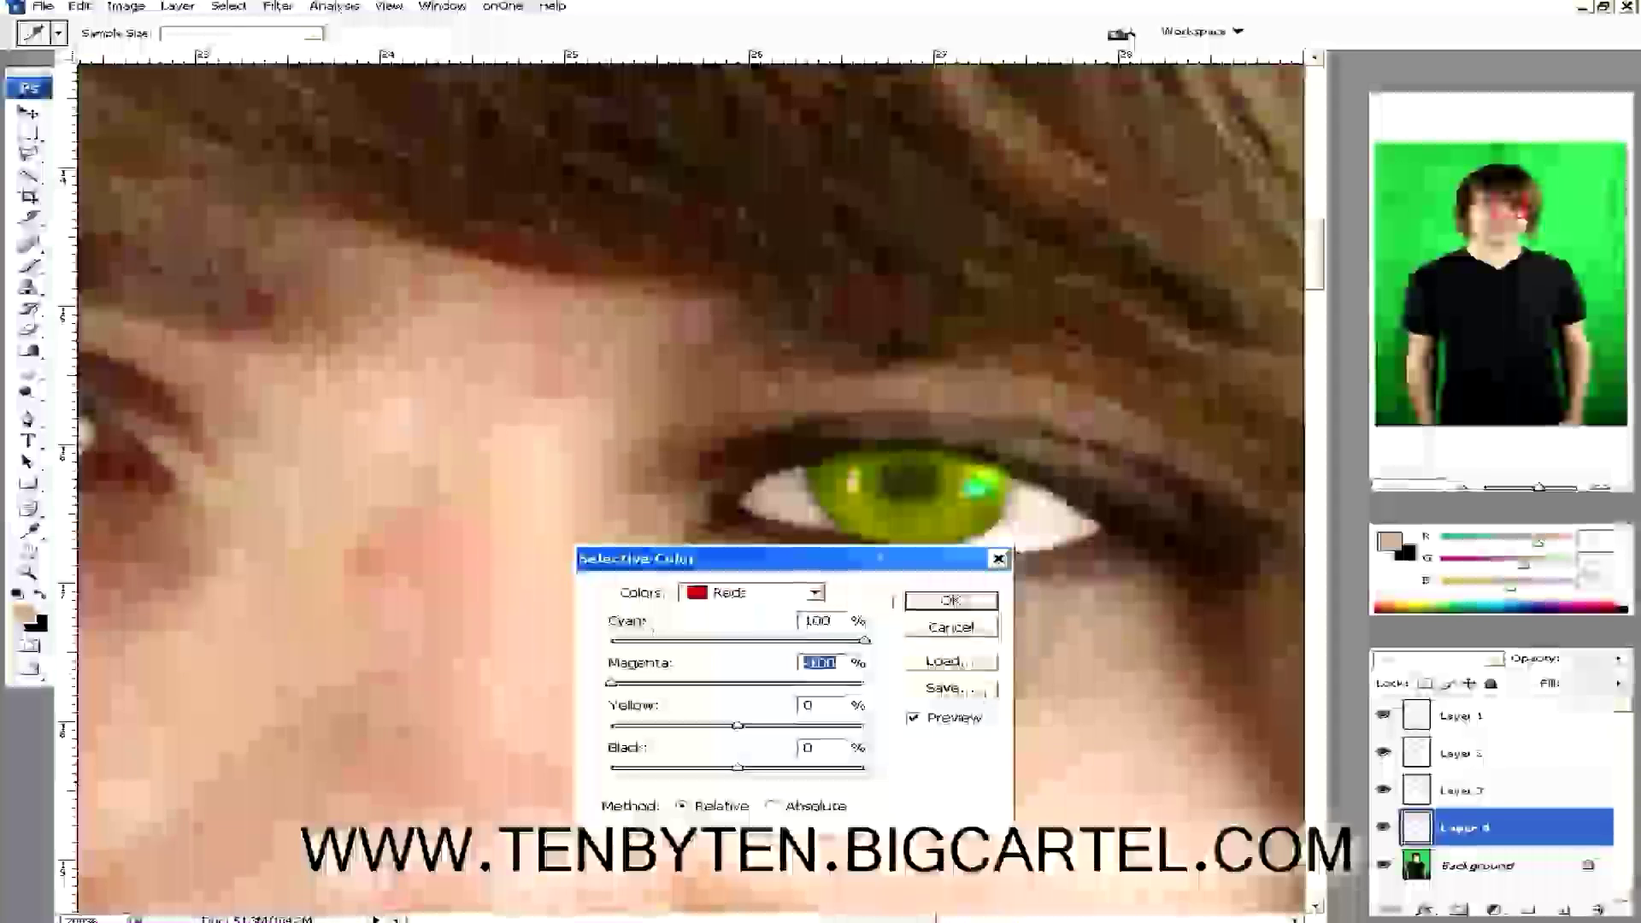
{"action": "left_click_drag", "start_coordinate": [650, 558], "coordinate": [523, 609]}
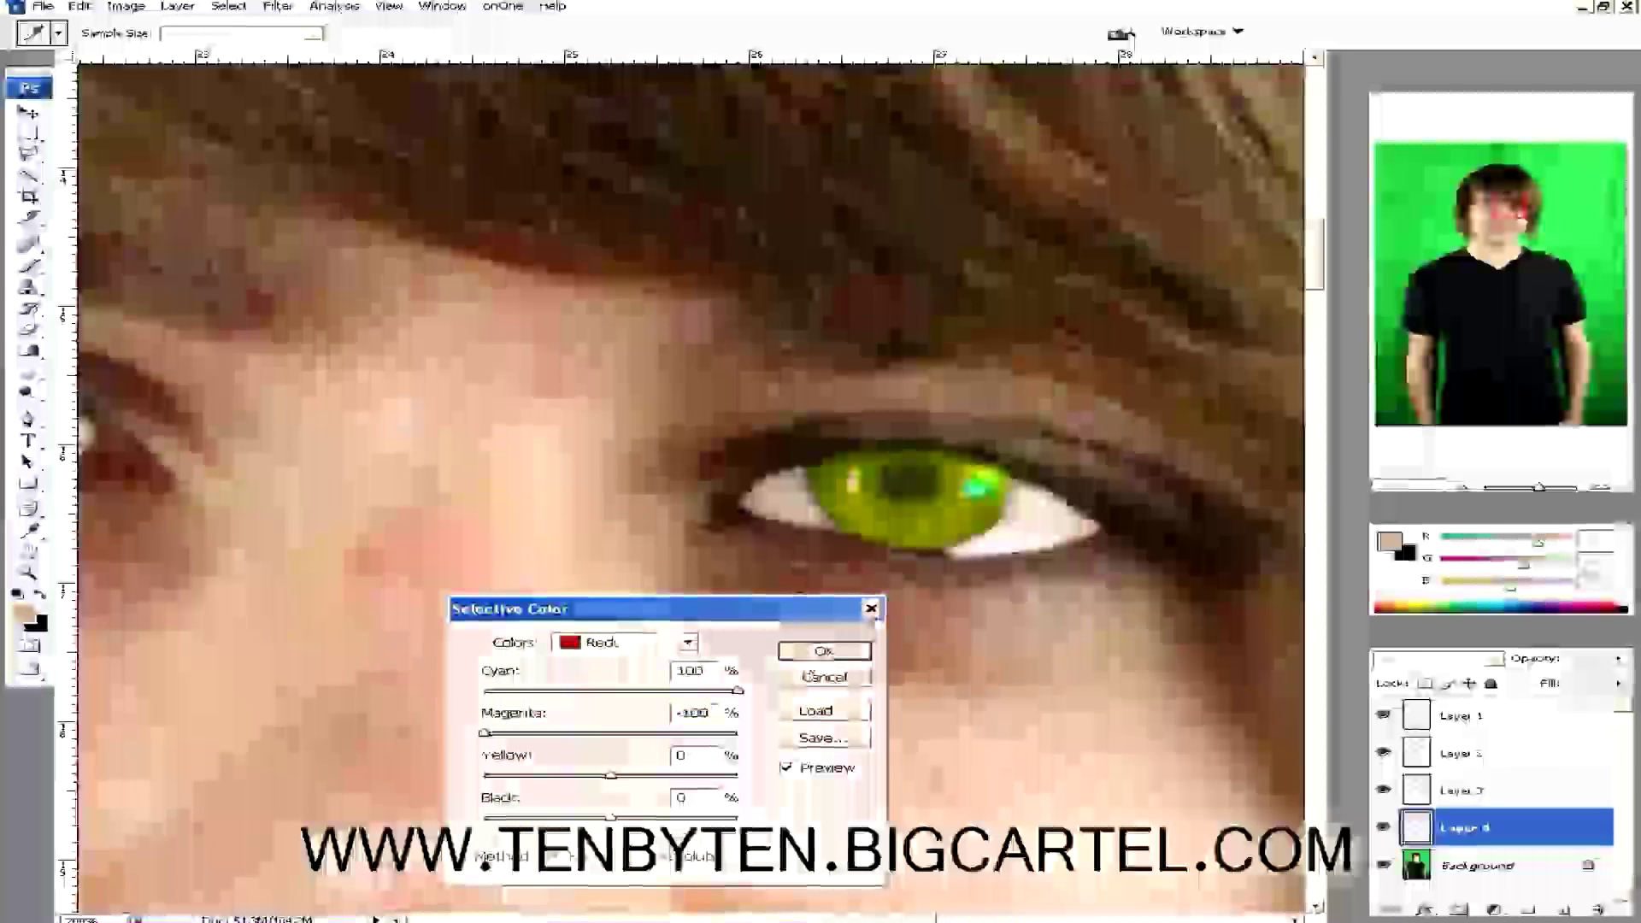
{"action": "left_click", "coordinate": [822, 651]}
{"action": "key", "text": "r"}
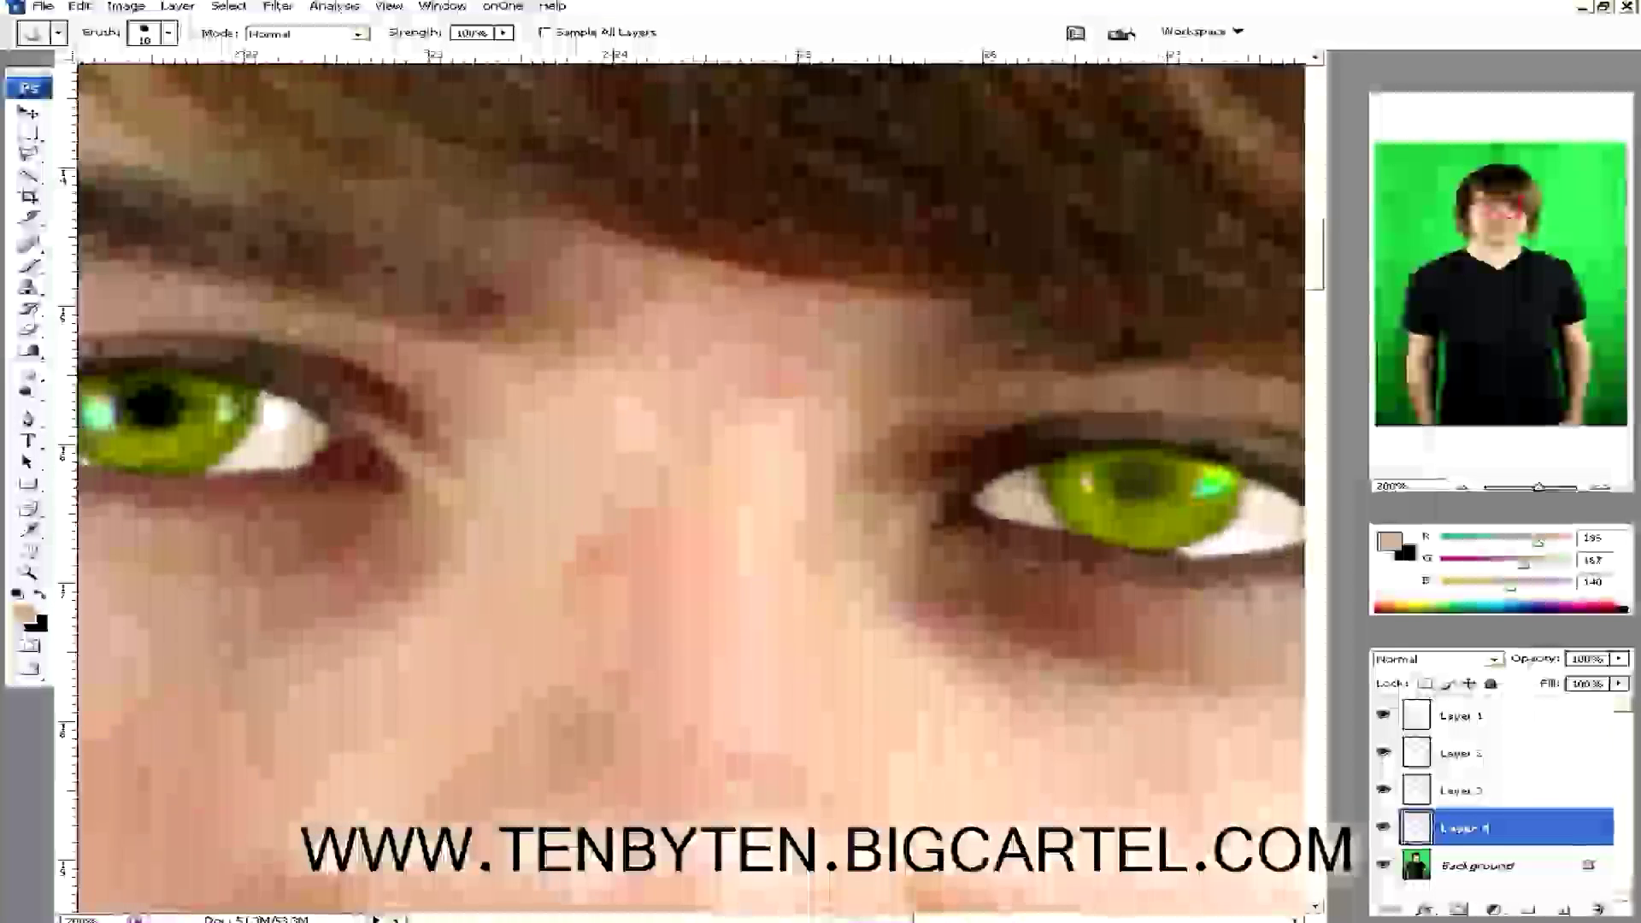
{"action": "left_click_drag", "start_coordinate": [1234, 333], "coordinate": [700, 333]}
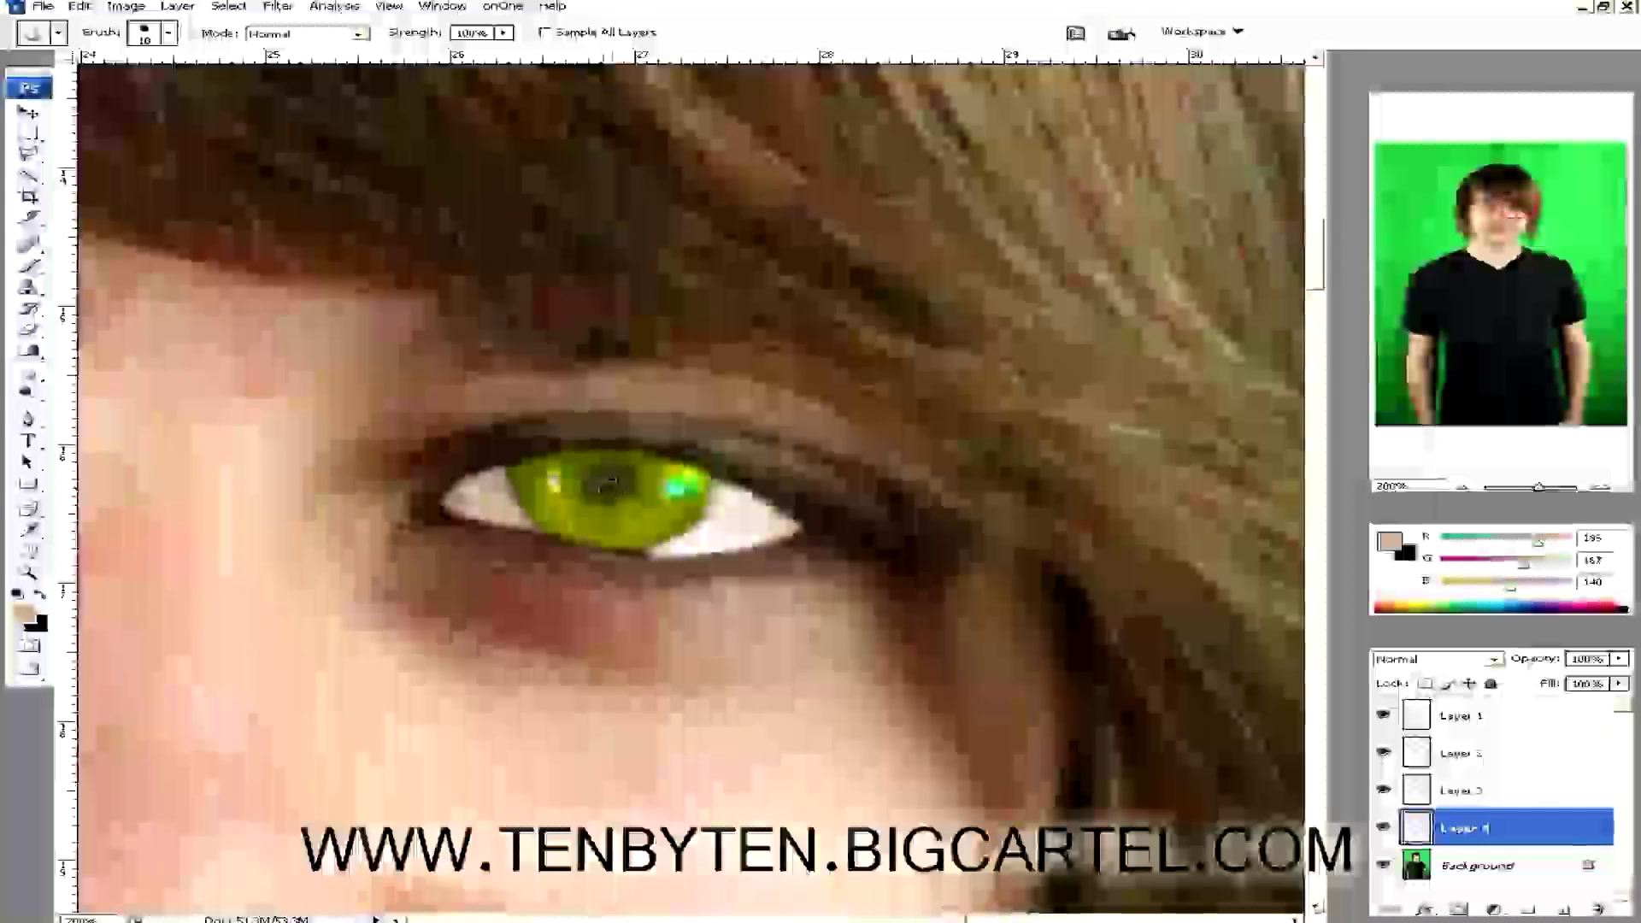
Check the second eye with and without its green iris, then leave Layer 4 hidden and make the Background layer active.
{"action": "key", "text": "z"}
{"action": "left_click", "coordinate": [598, 476]}
{"action": "left_click", "coordinate": [733, 513]}
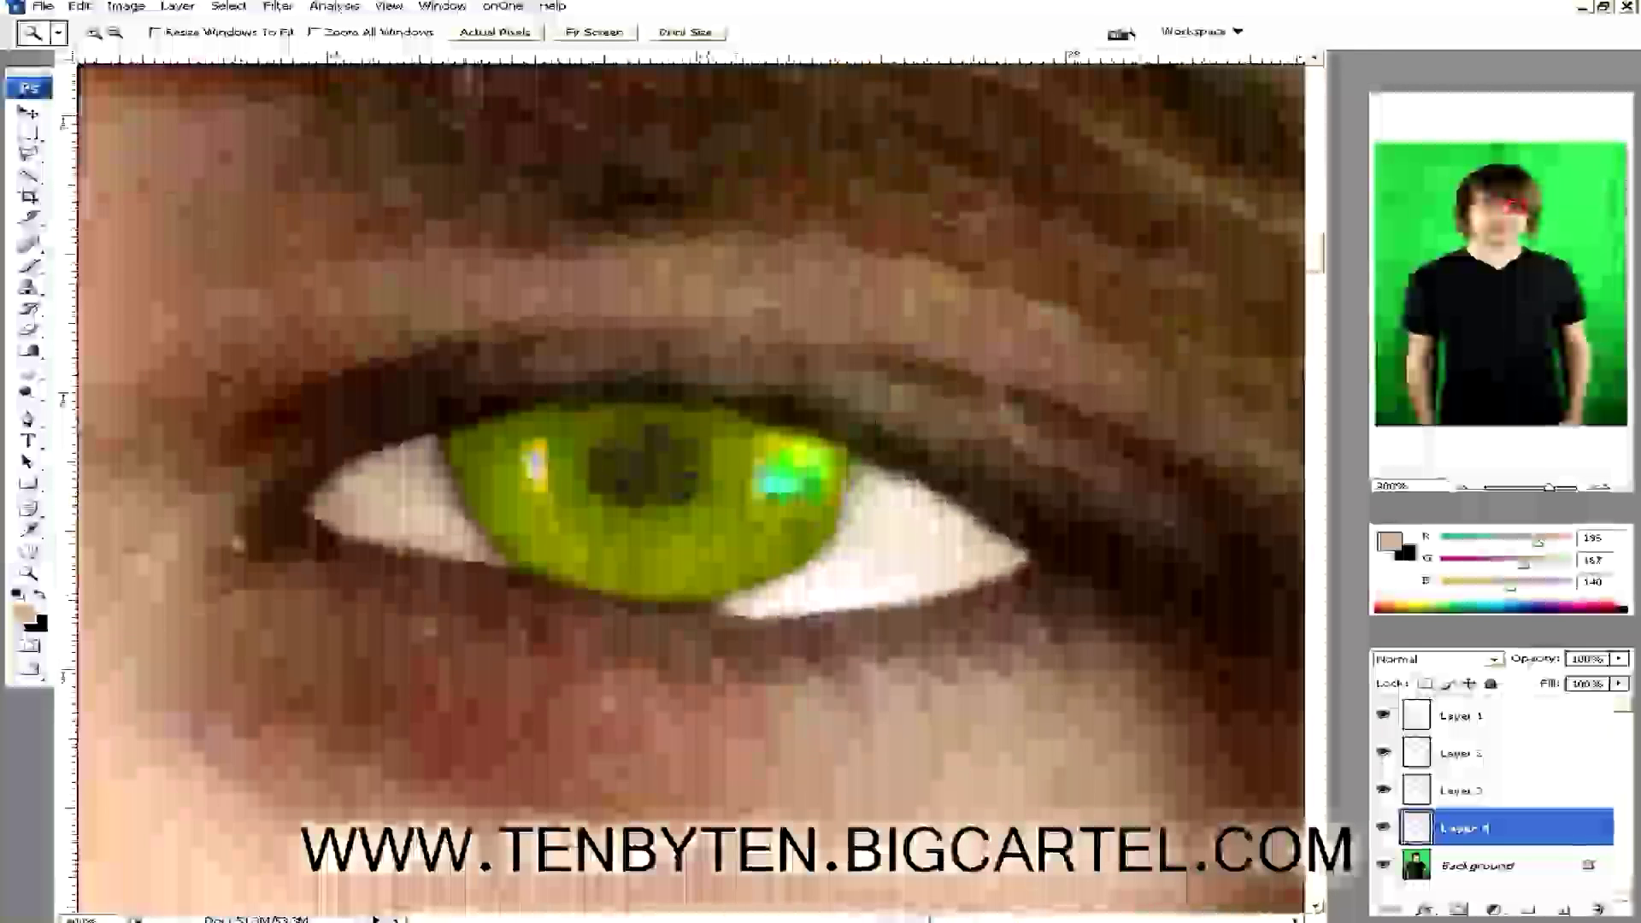
{"action": "left_click", "coordinate": [1382, 829]}
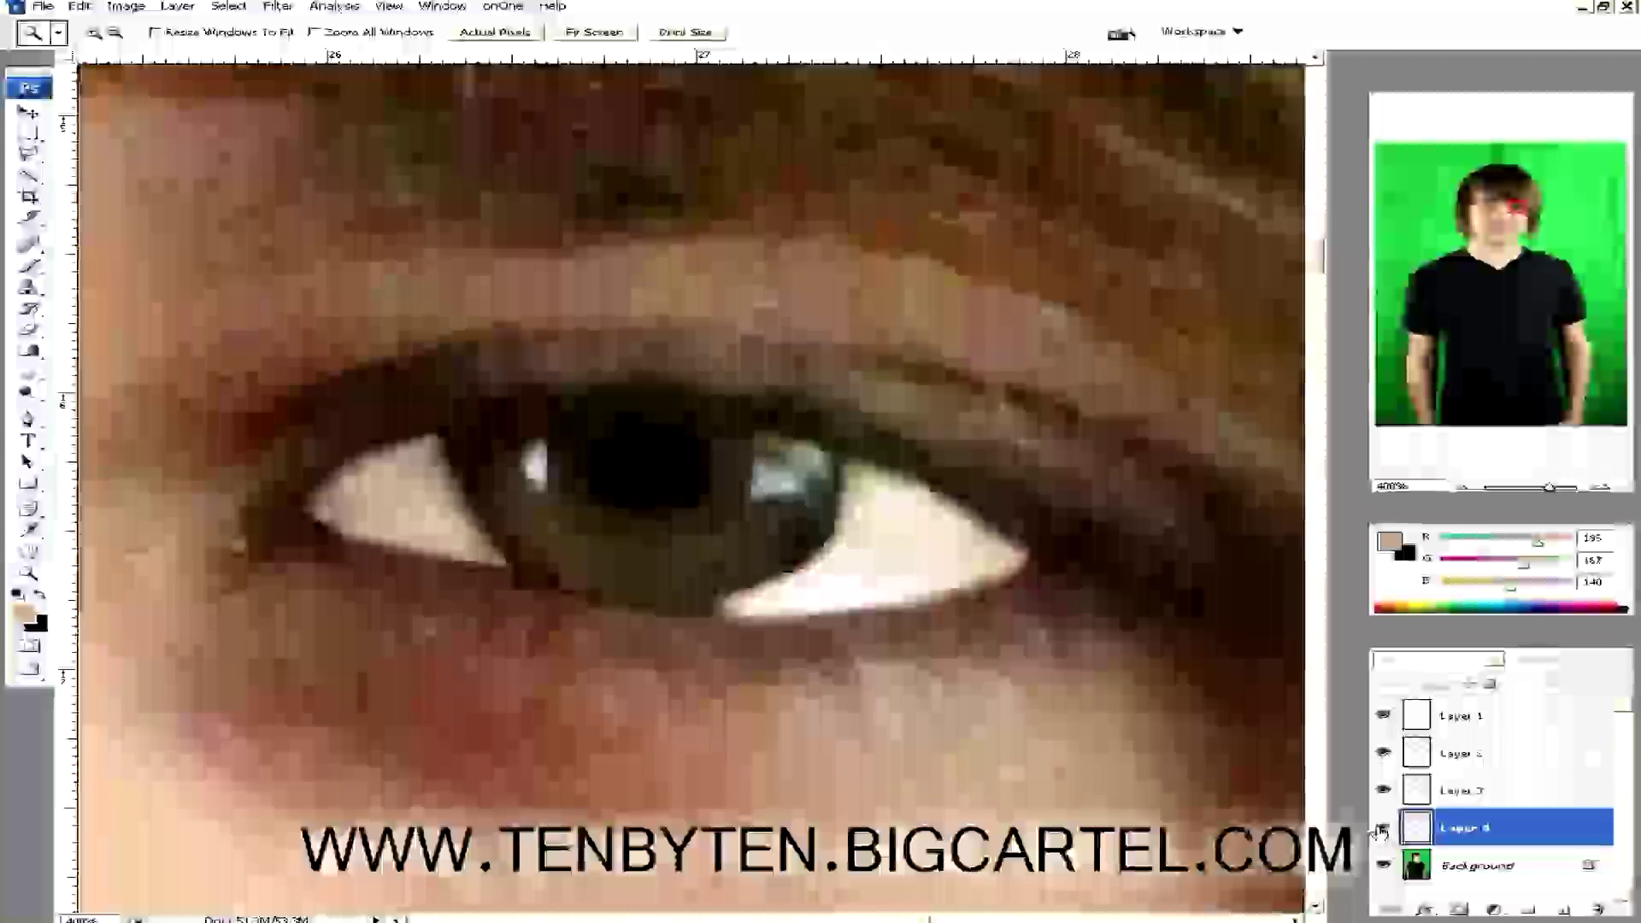
{"action": "left_click", "coordinate": [1382, 829]}
{"action": "left_click", "coordinate": [1382, 827]}
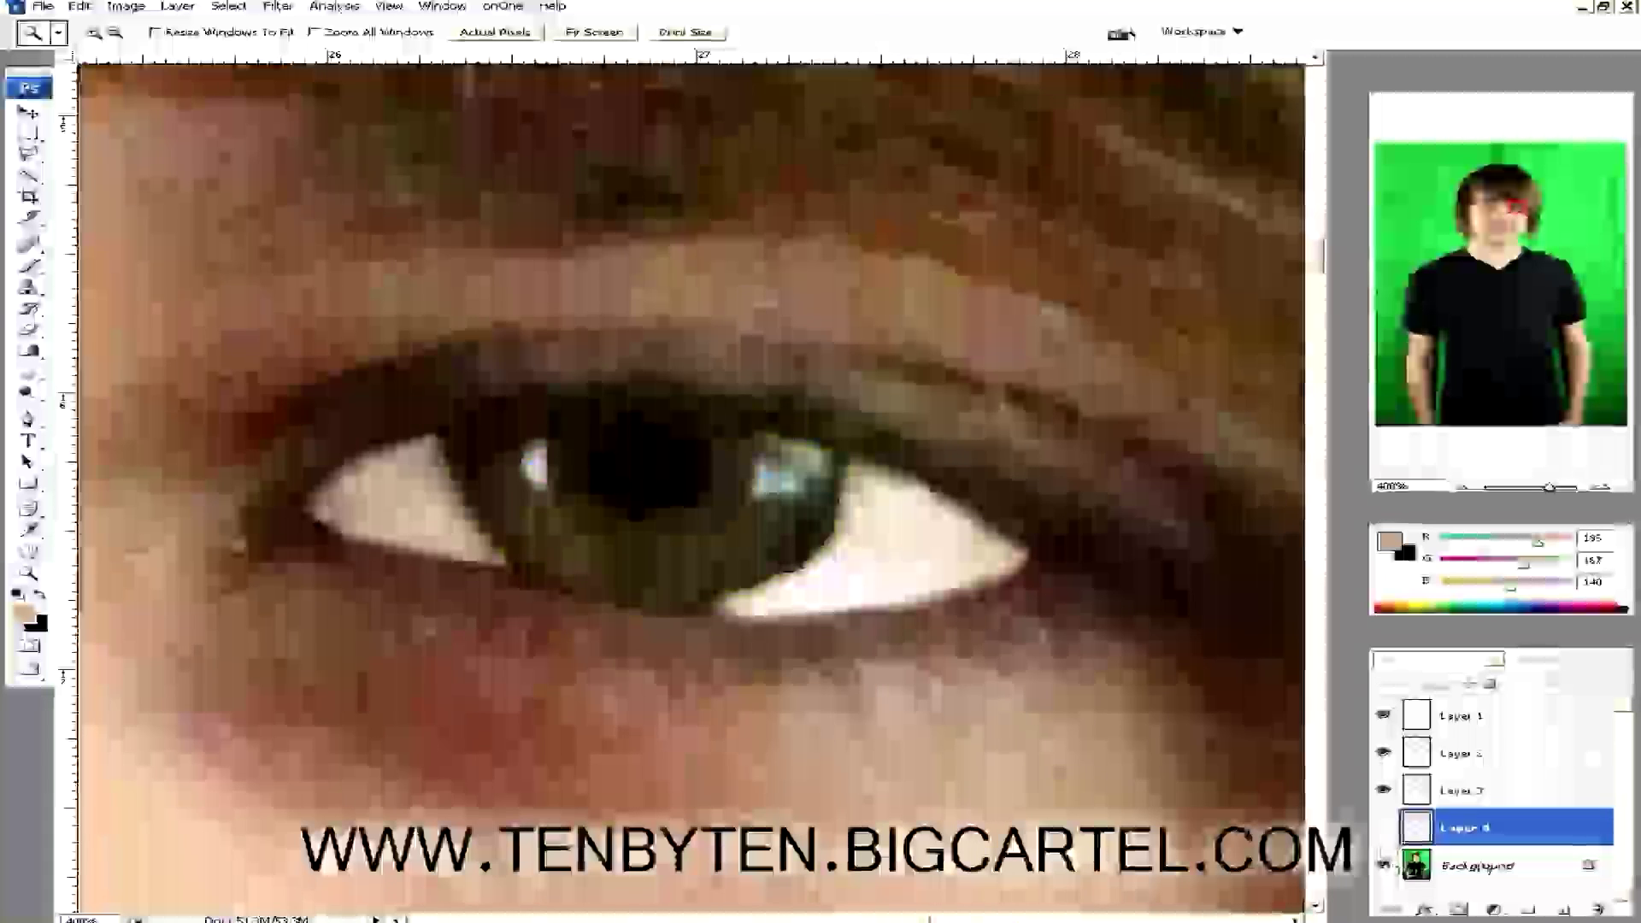
{"action": "left_click", "coordinate": [1446, 869]}
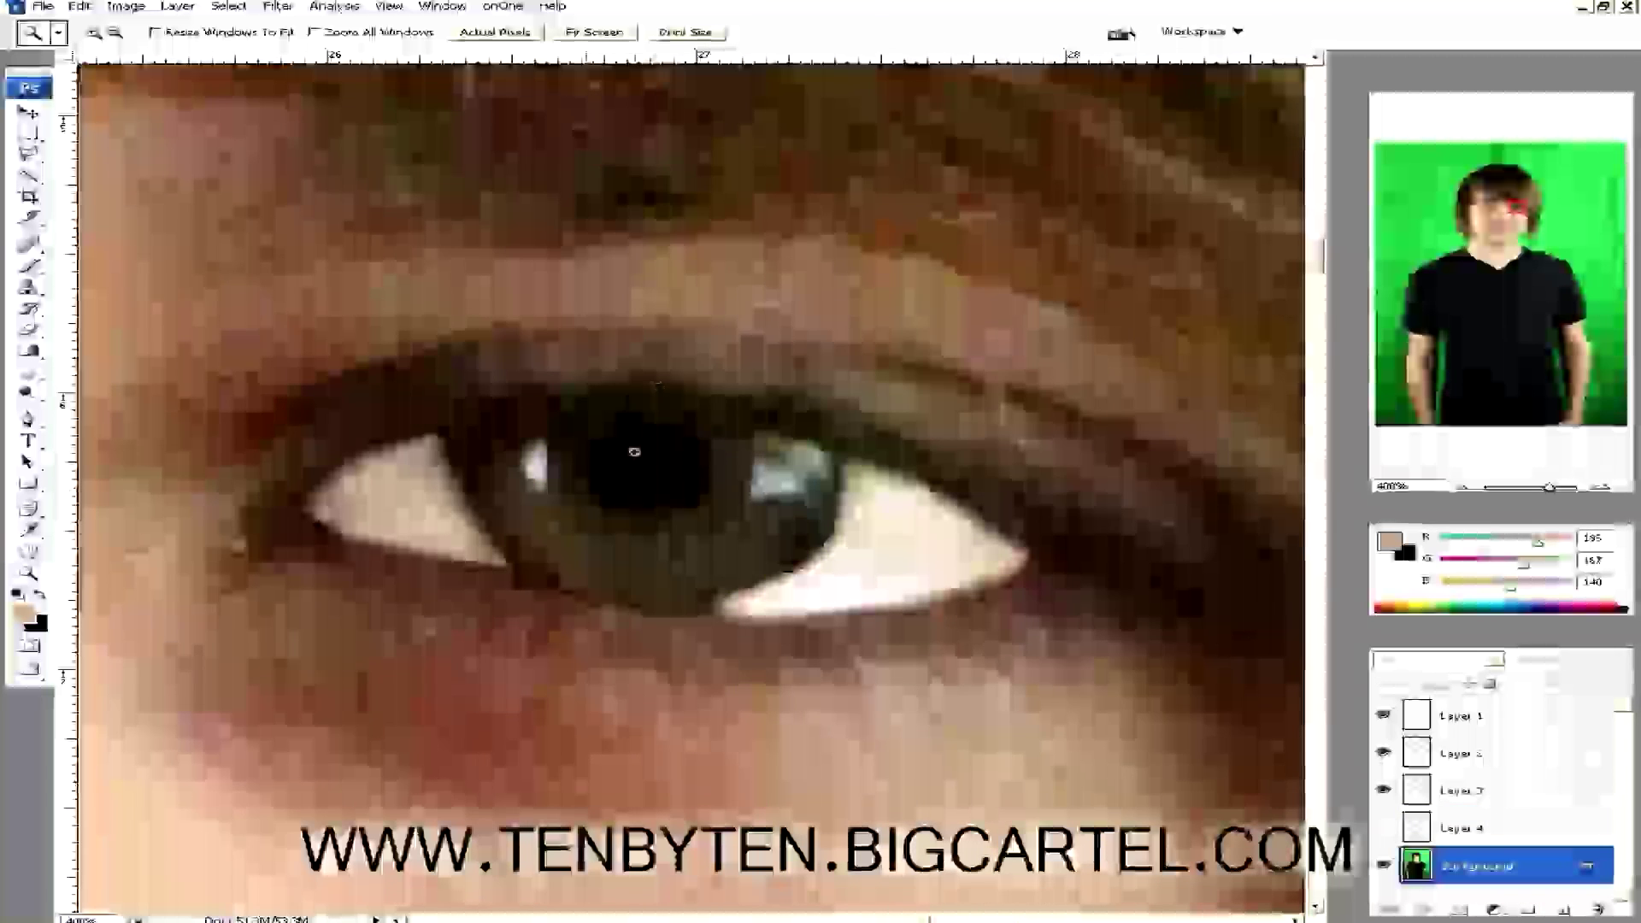
Try to select the second eye's dark pupil on the Background layer with the Magic Wand at a tolerance of 5.
{"action": "key", "text": "w"}
{"action": "left_click", "coordinate": [658, 497]}
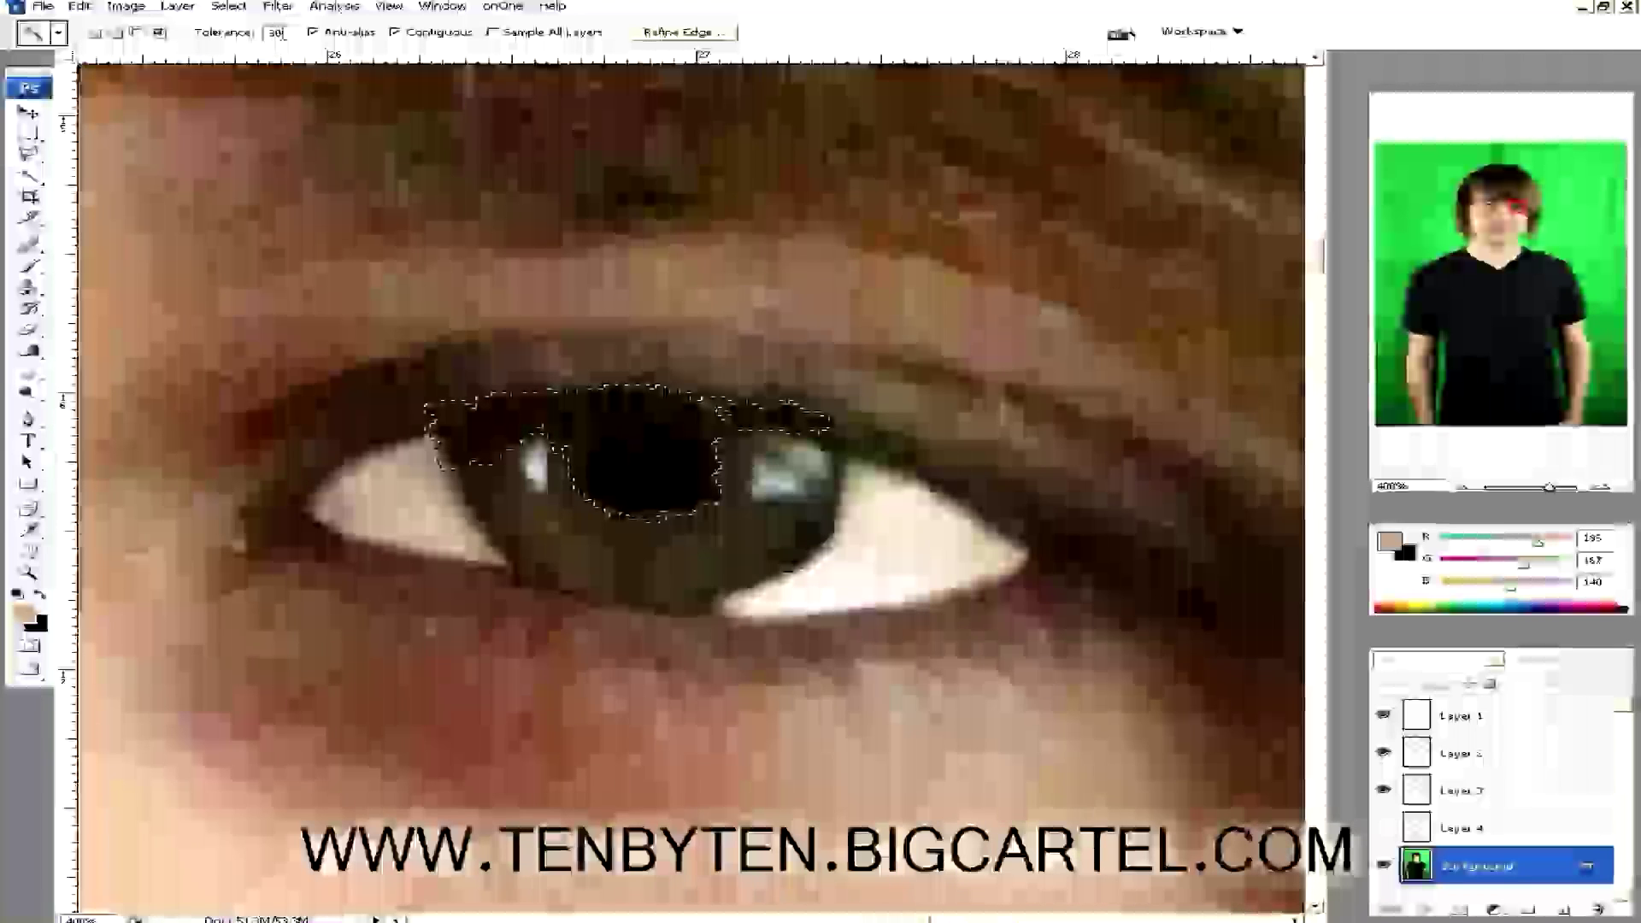
{"action": "type", "text": "5"}
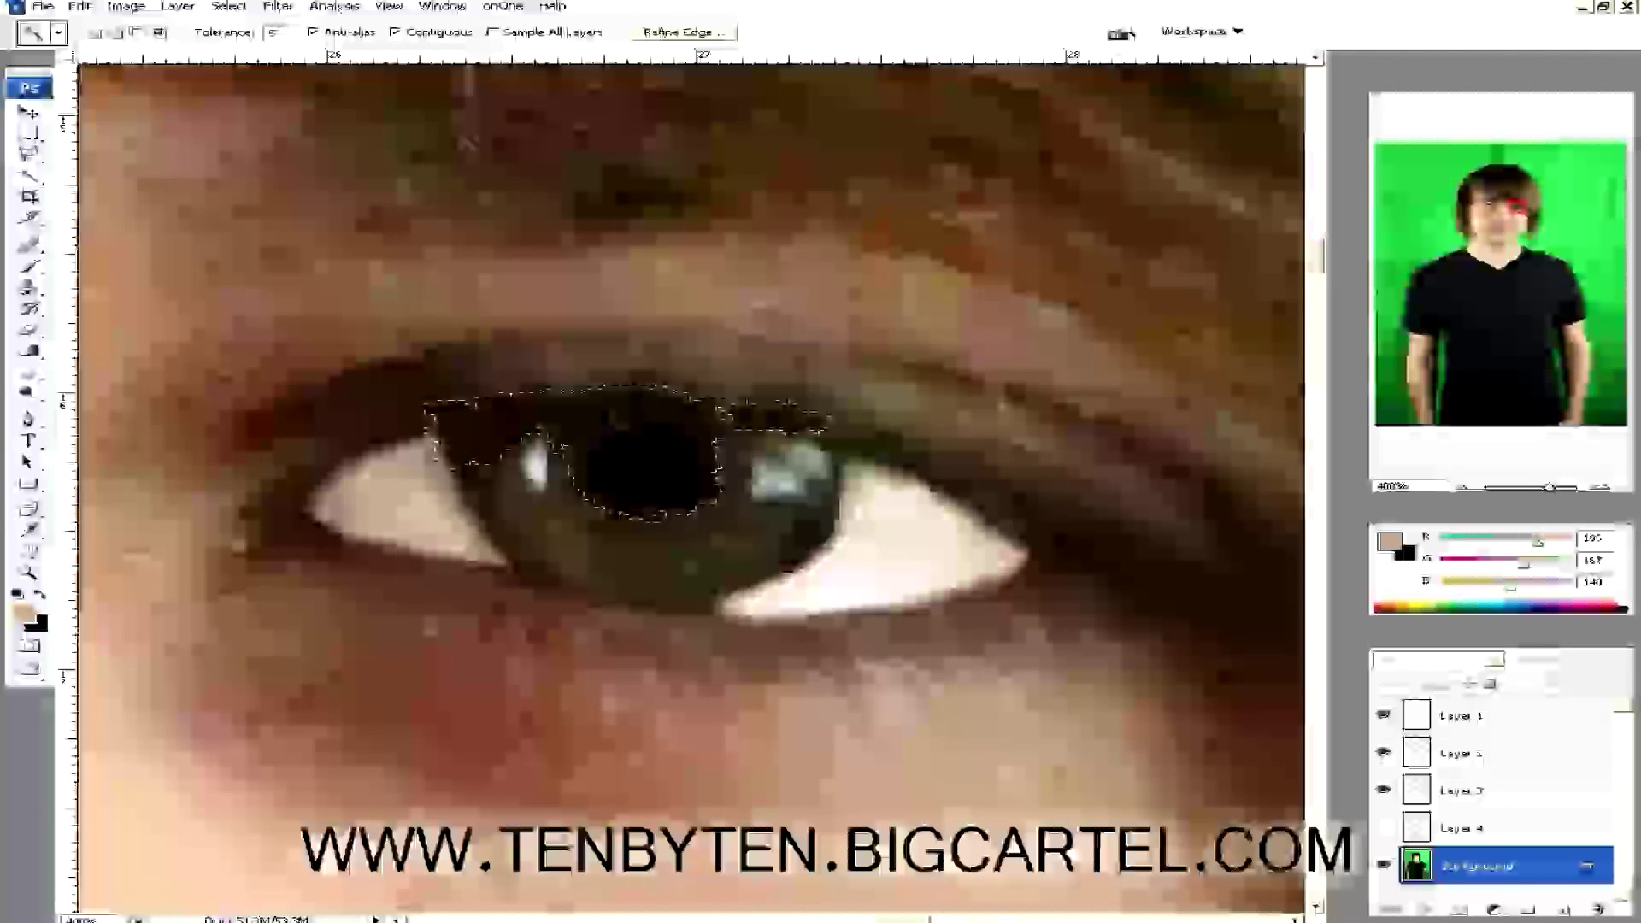
{"action": "left_click", "coordinate": [661, 488]}
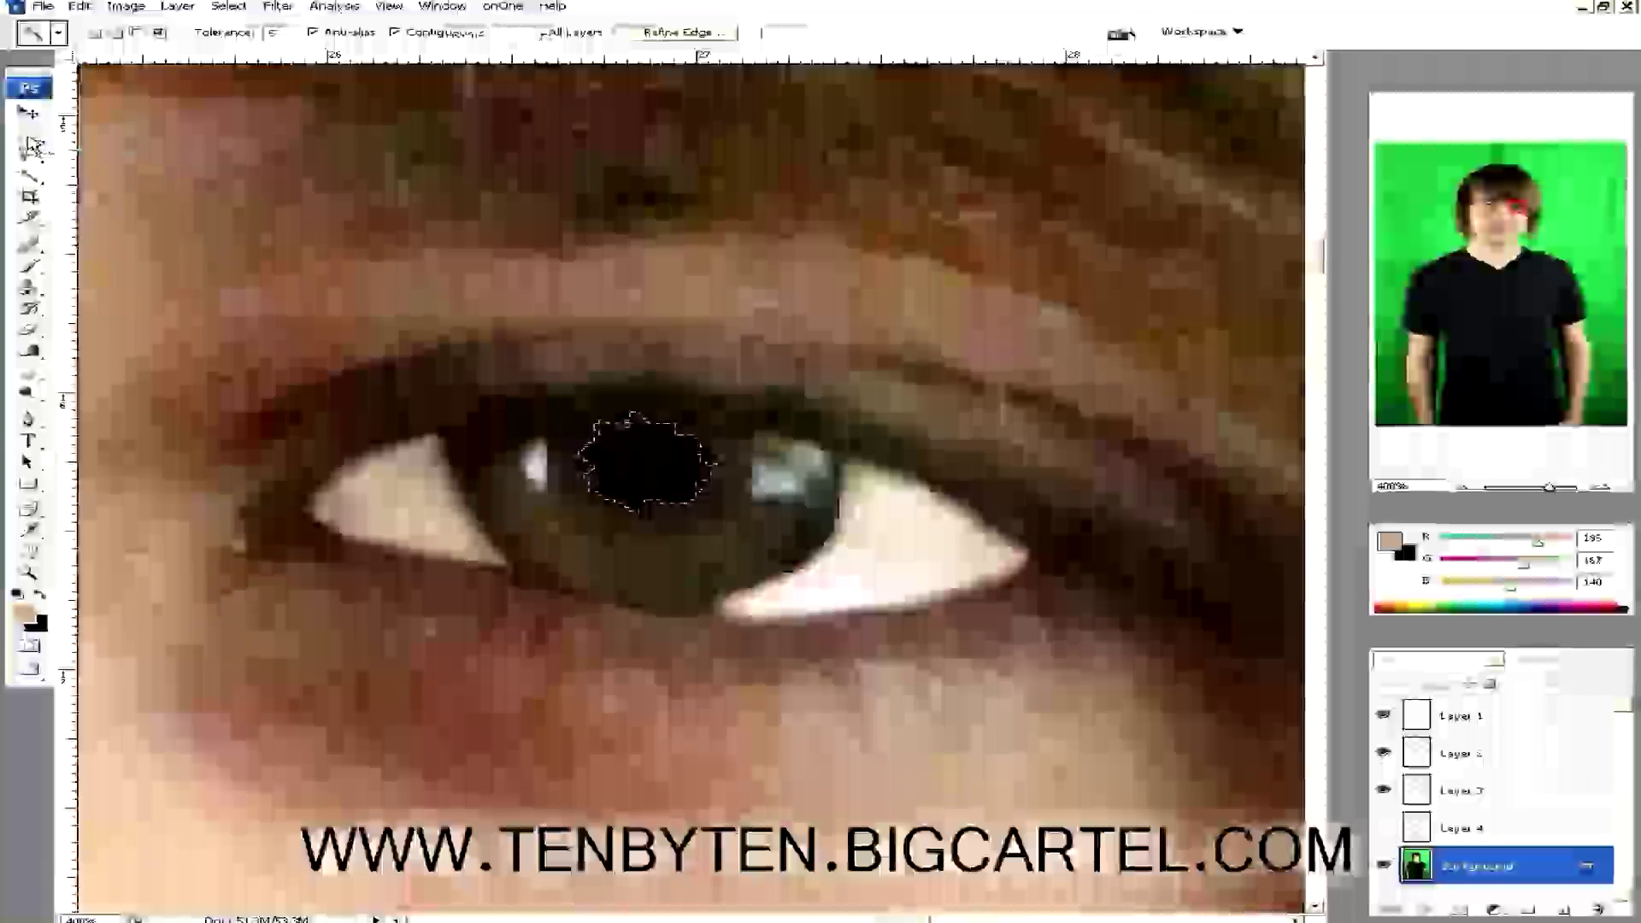
Outline the second eye's pupil on the Background layer with the Elliptical Marquee tool.
{"action": "left_click", "coordinate": [31, 135]}
{"action": "left_click", "coordinate": [162, 151]}
{"action": "left_click", "coordinate": [594, 443]}
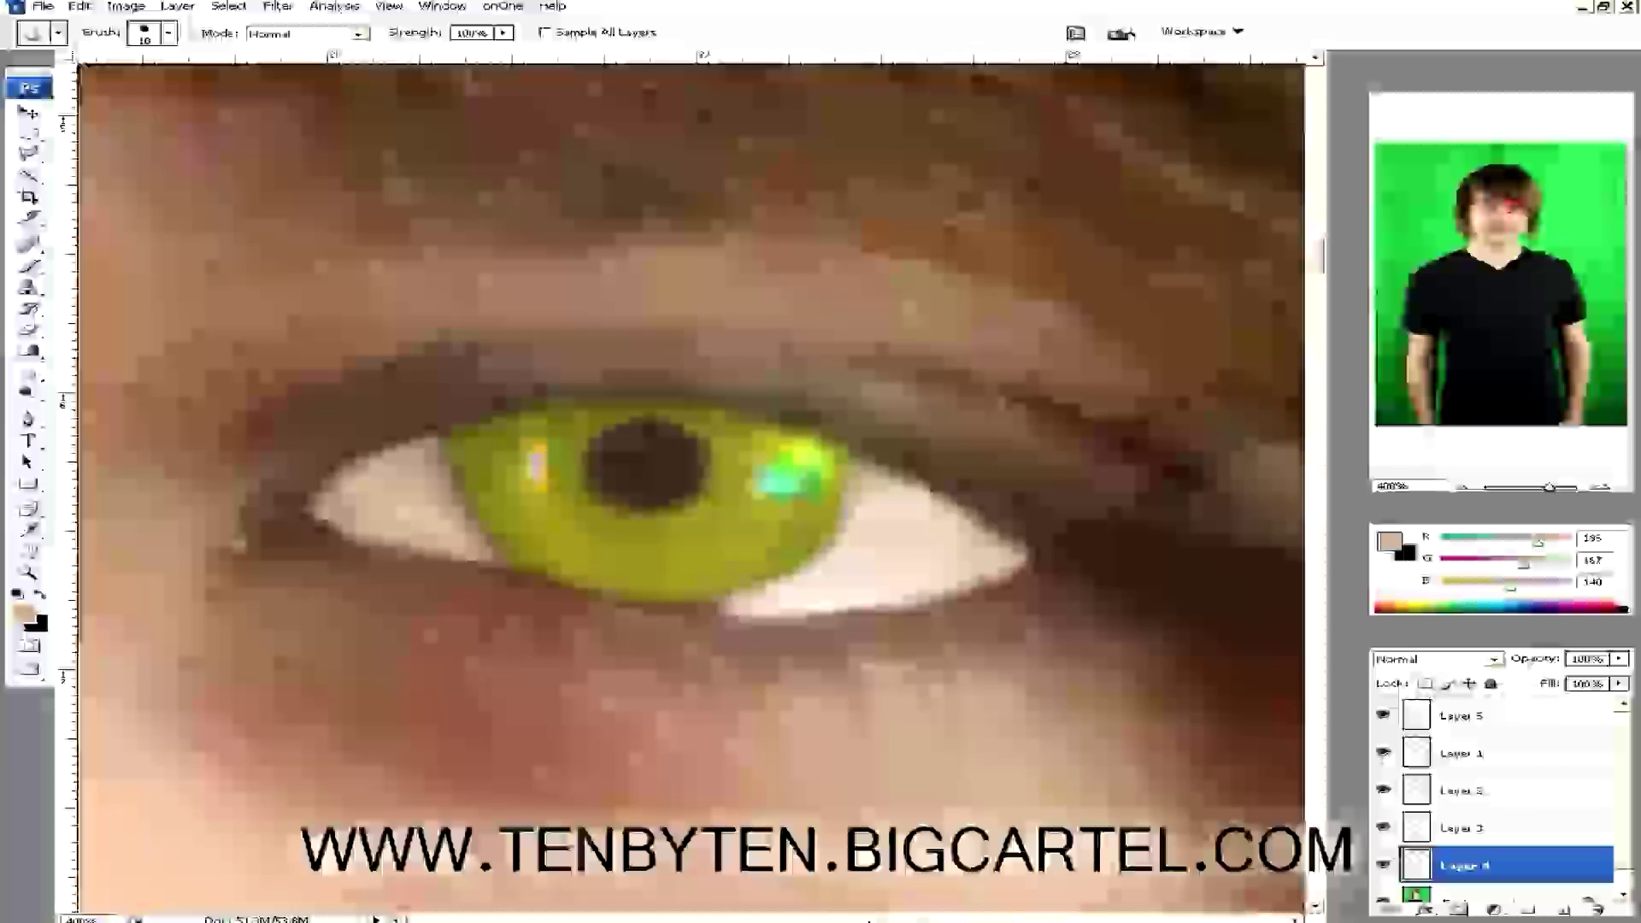
Lower the fill of the second eye's pupil on Layer 5 slightly, and make Layer 4 active.
{"action": "left_click_drag", "start_coordinate": [870, 920], "coordinate": [823, 920]}
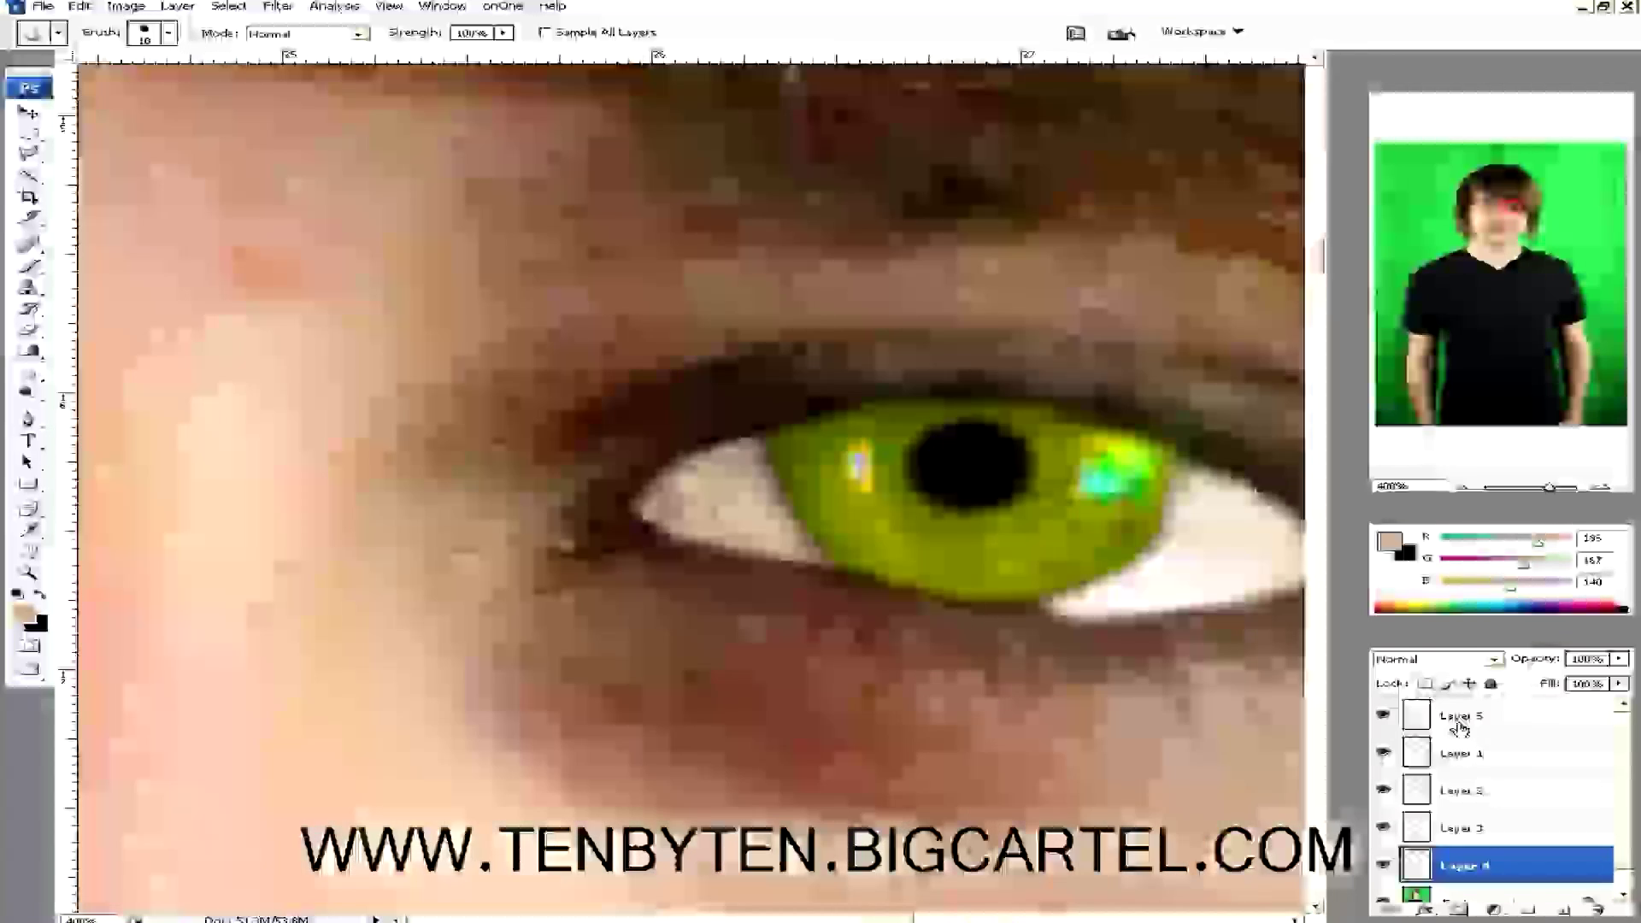
{"action": "left_click", "coordinate": [1460, 722]}
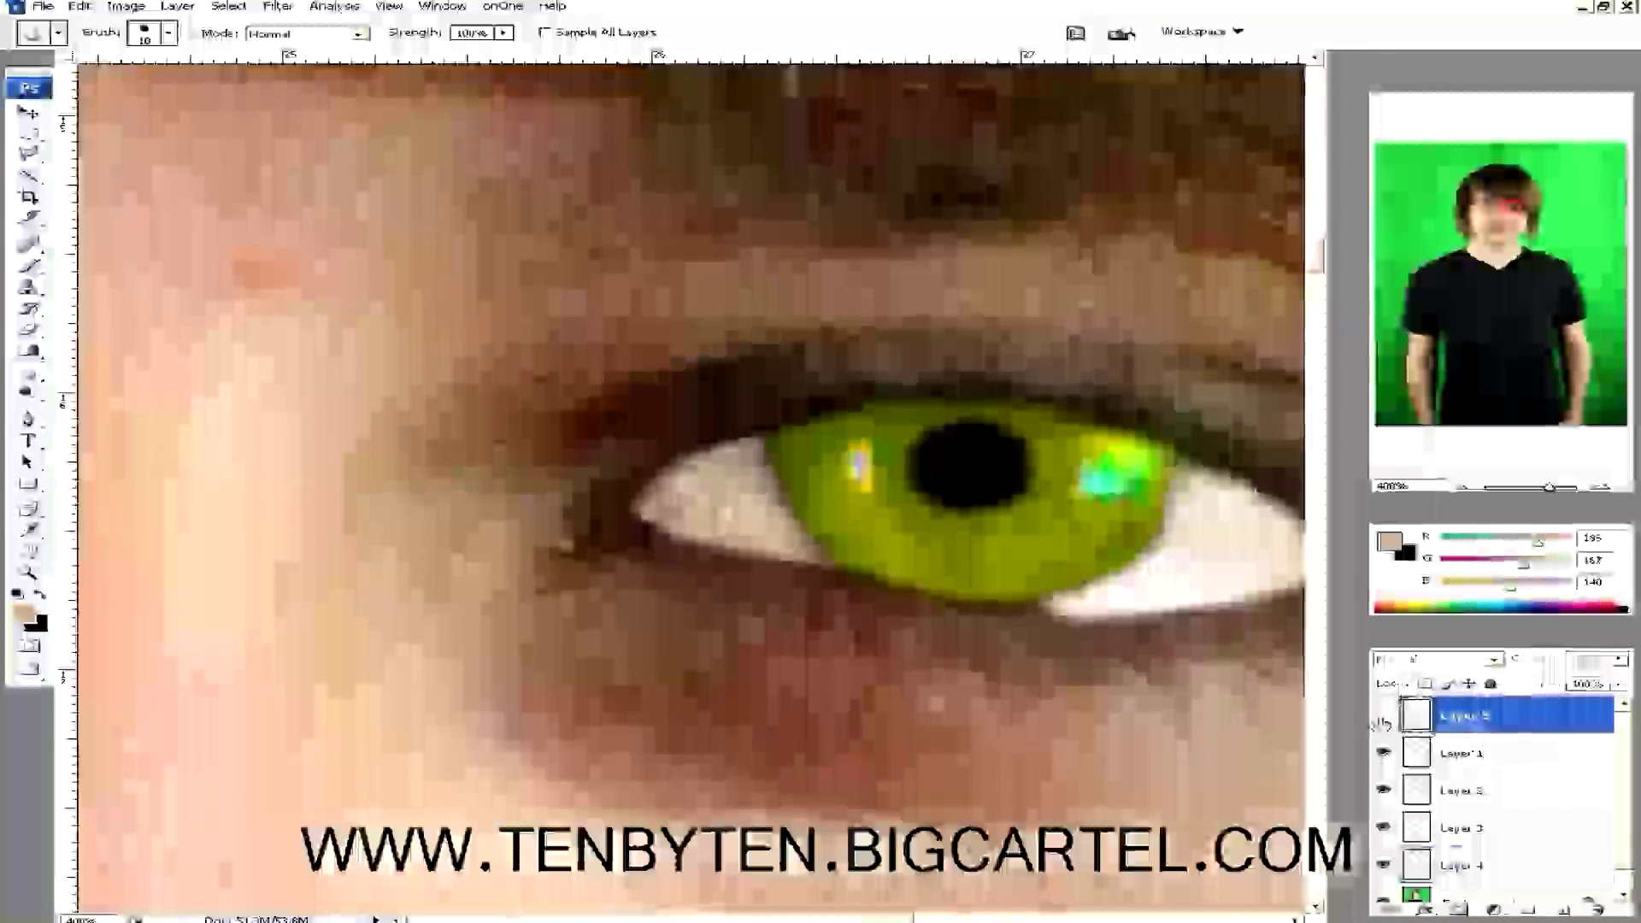
{"action": "left_click", "coordinate": [1618, 683]}
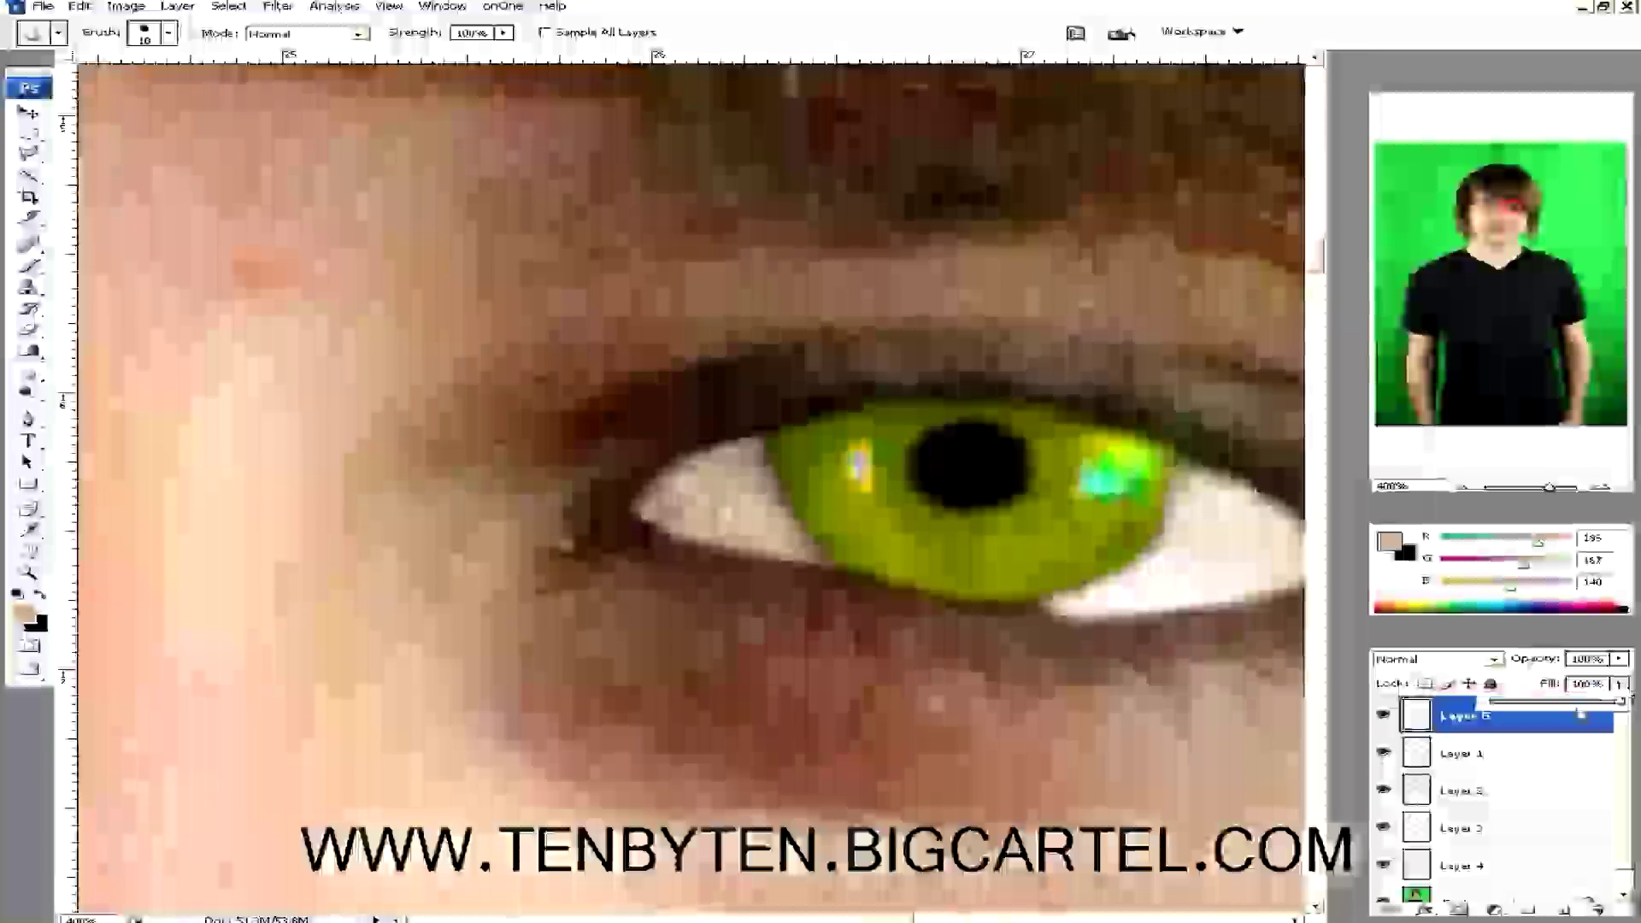
{"action": "left_click_drag", "start_coordinate": [1573, 708], "coordinate": [1588, 715]}
{"action": "left_click", "coordinate": [1492, 865]}
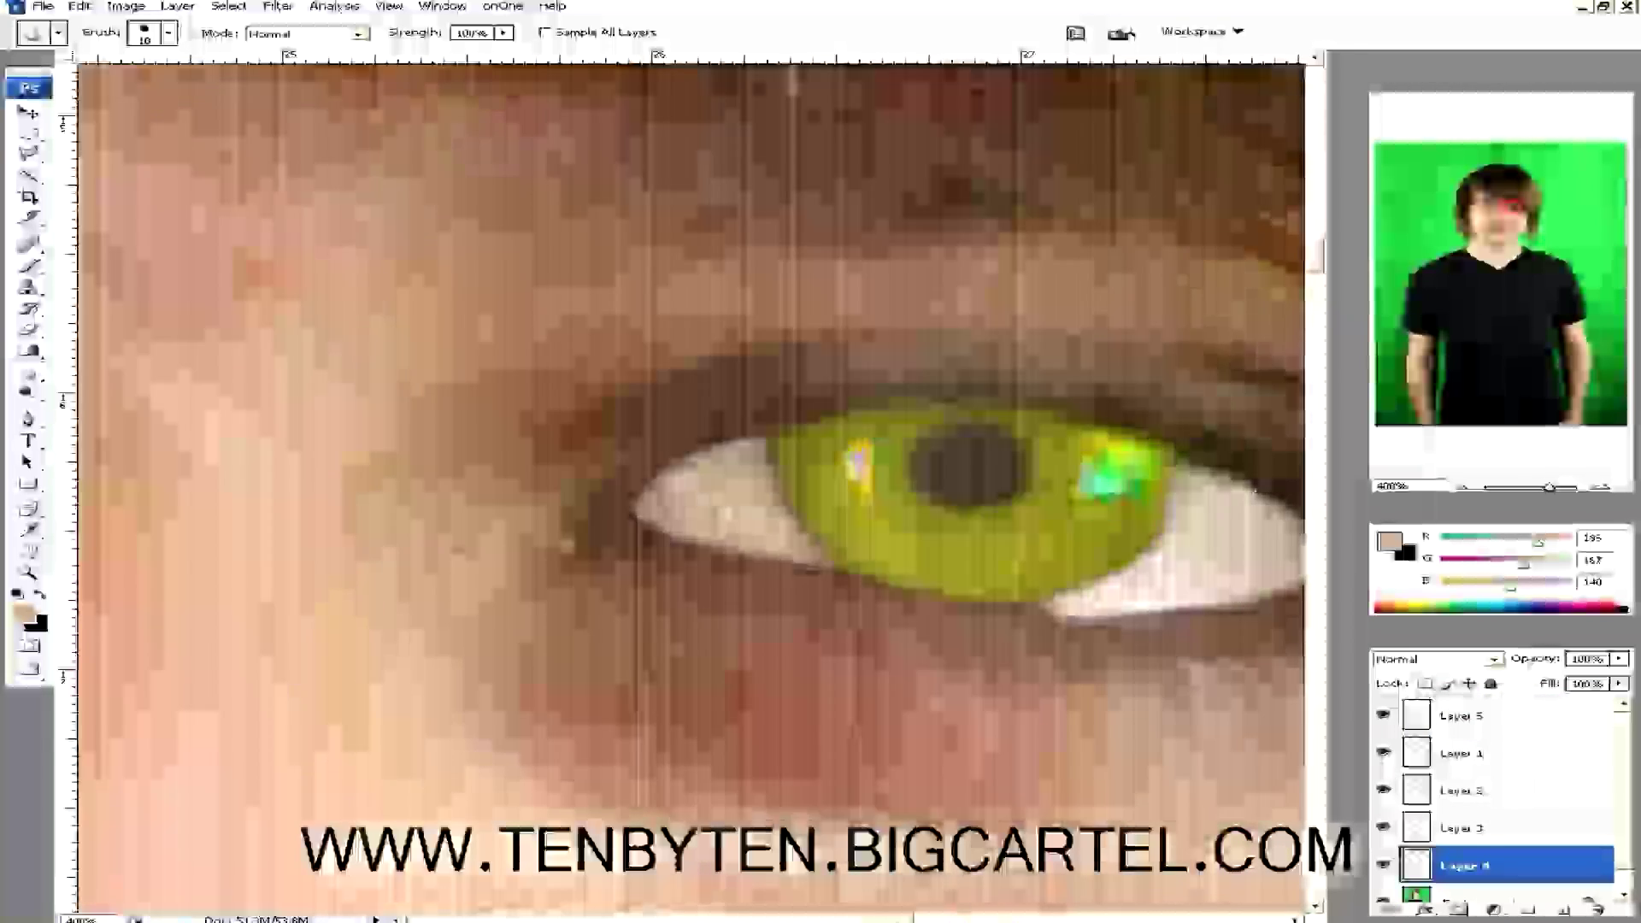
{"action": "left_click_drag", "start_coordinate": [1511, 205], "coordinate": [1504, 206]}
{"action": "scroll", "coordinate": [684, 479], "scroll_direction": "right", "scroll_amount": 5}
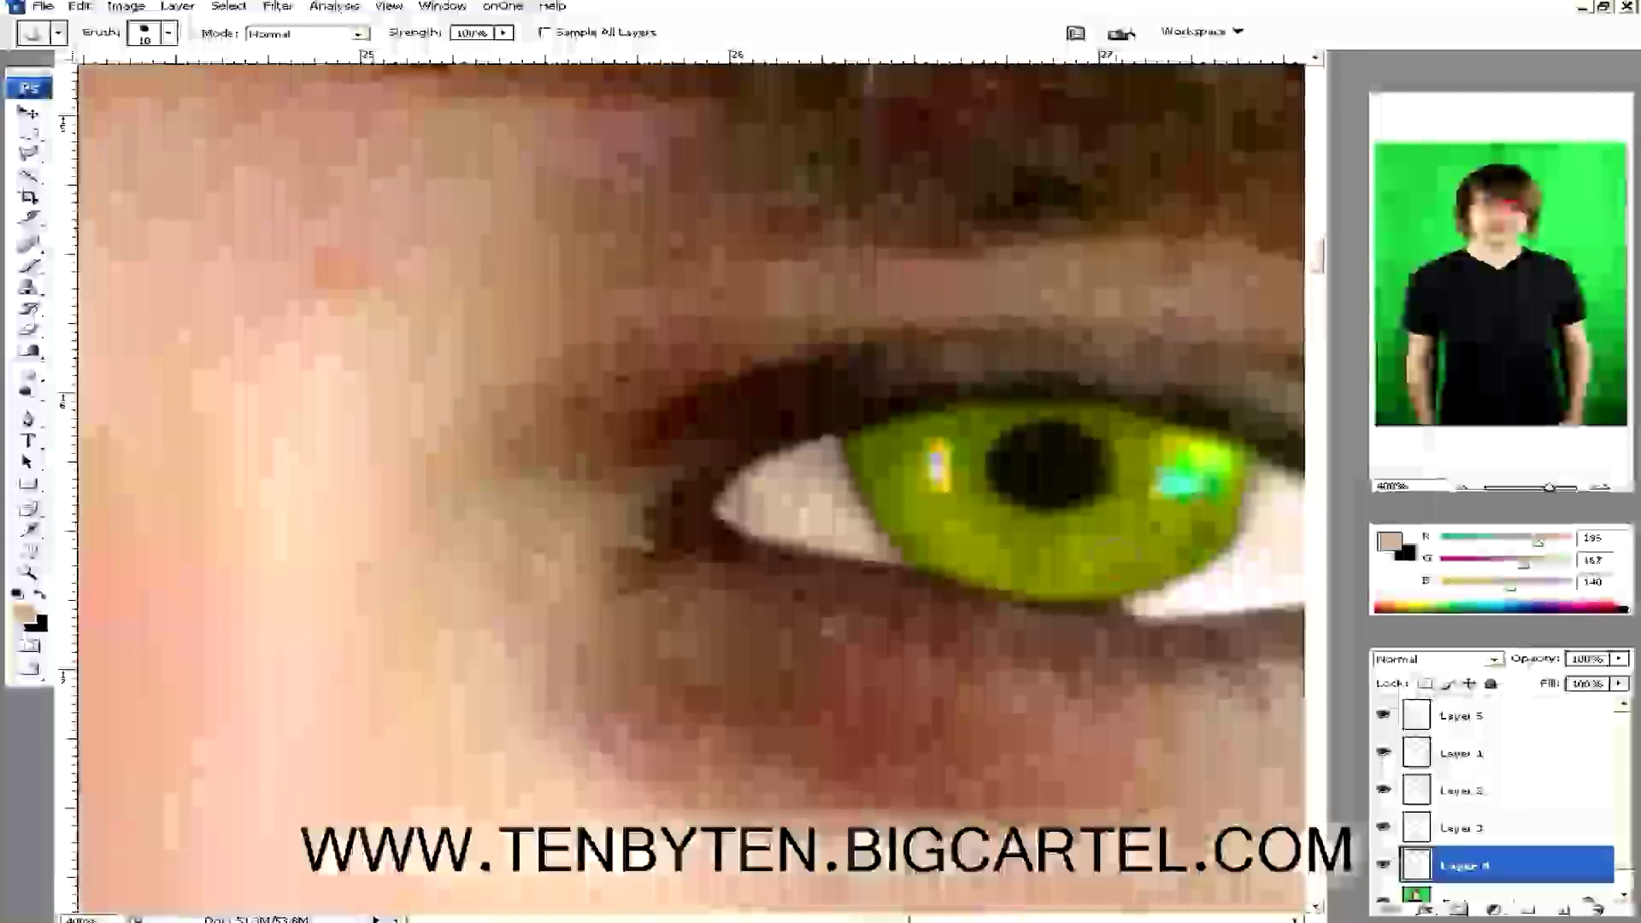
Merge the five eye layers, Layers 1 to 5, into a single layer above the Background.
{"action": "key", "text": "z"}
{"action": "left_click", "coordinate": [518, 33]}
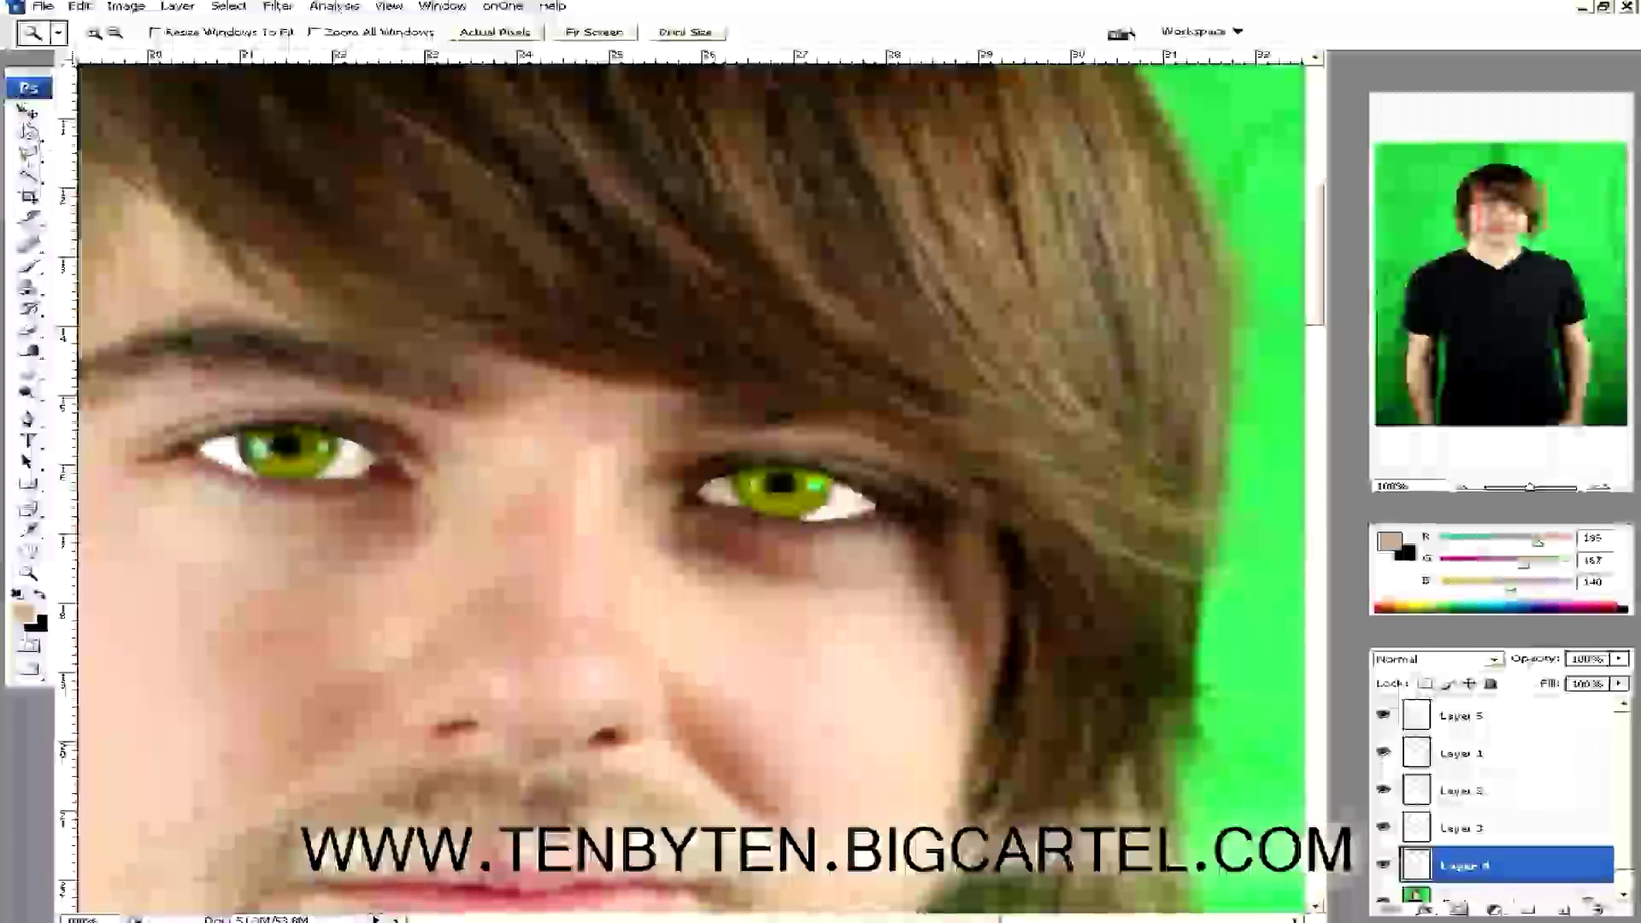
{"action": "key", "text": "v"}
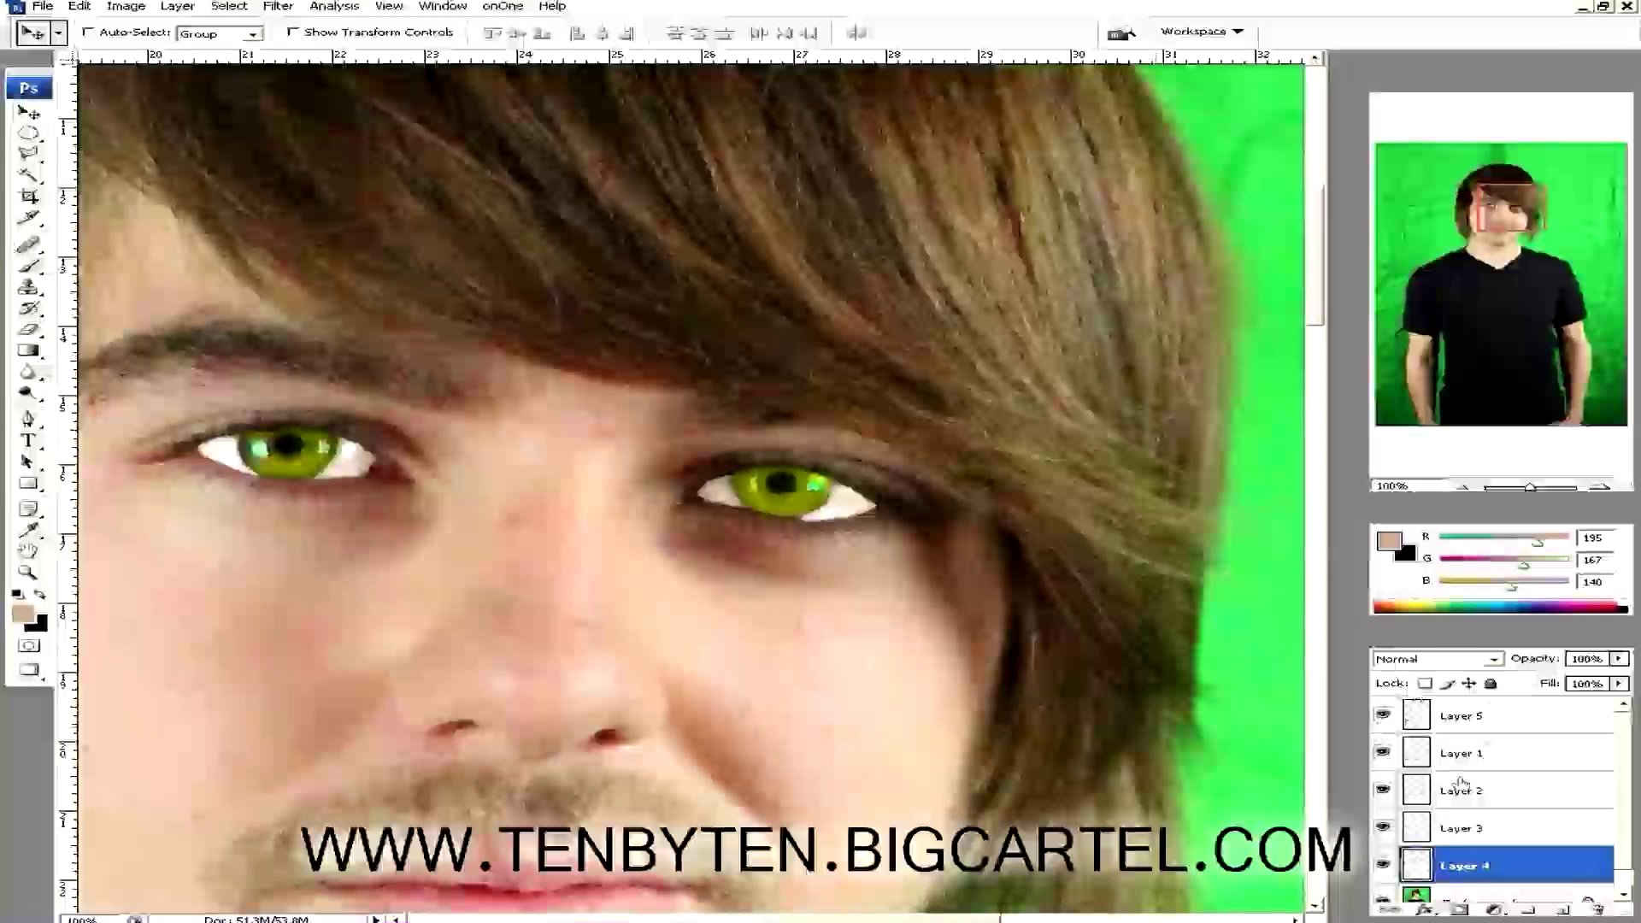
{"action": "left_click", "coordinate": [1485, 722]}
{"action": "left_click", "coordinate": [1477, 866], "text": "shift"}
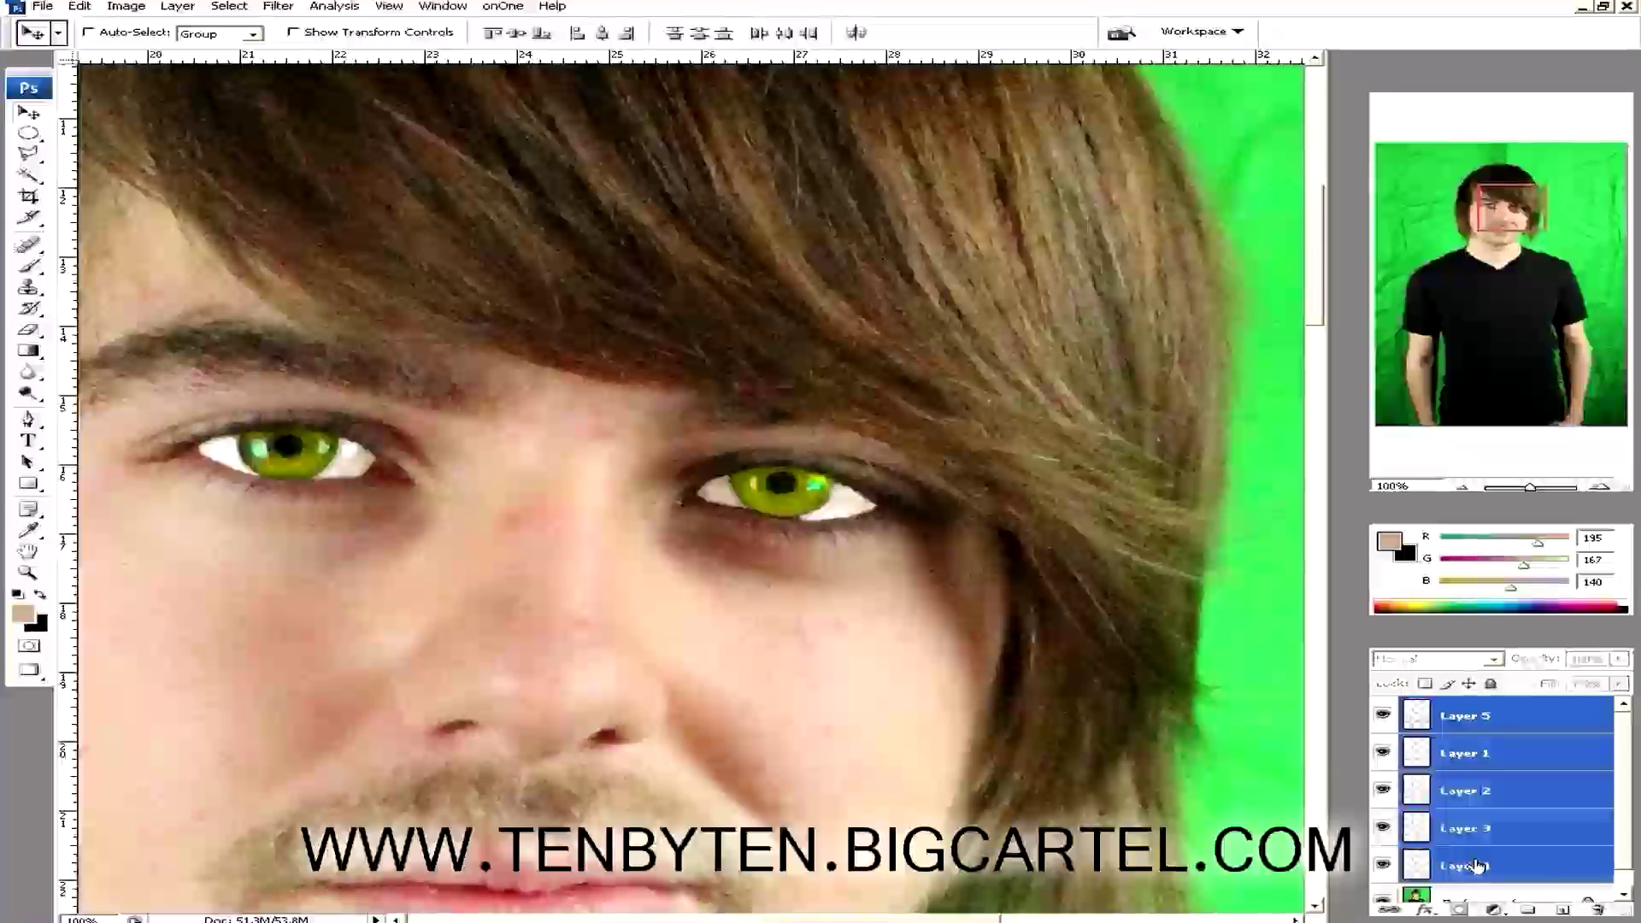
{"action": "key", "text": "ctrl+e"}
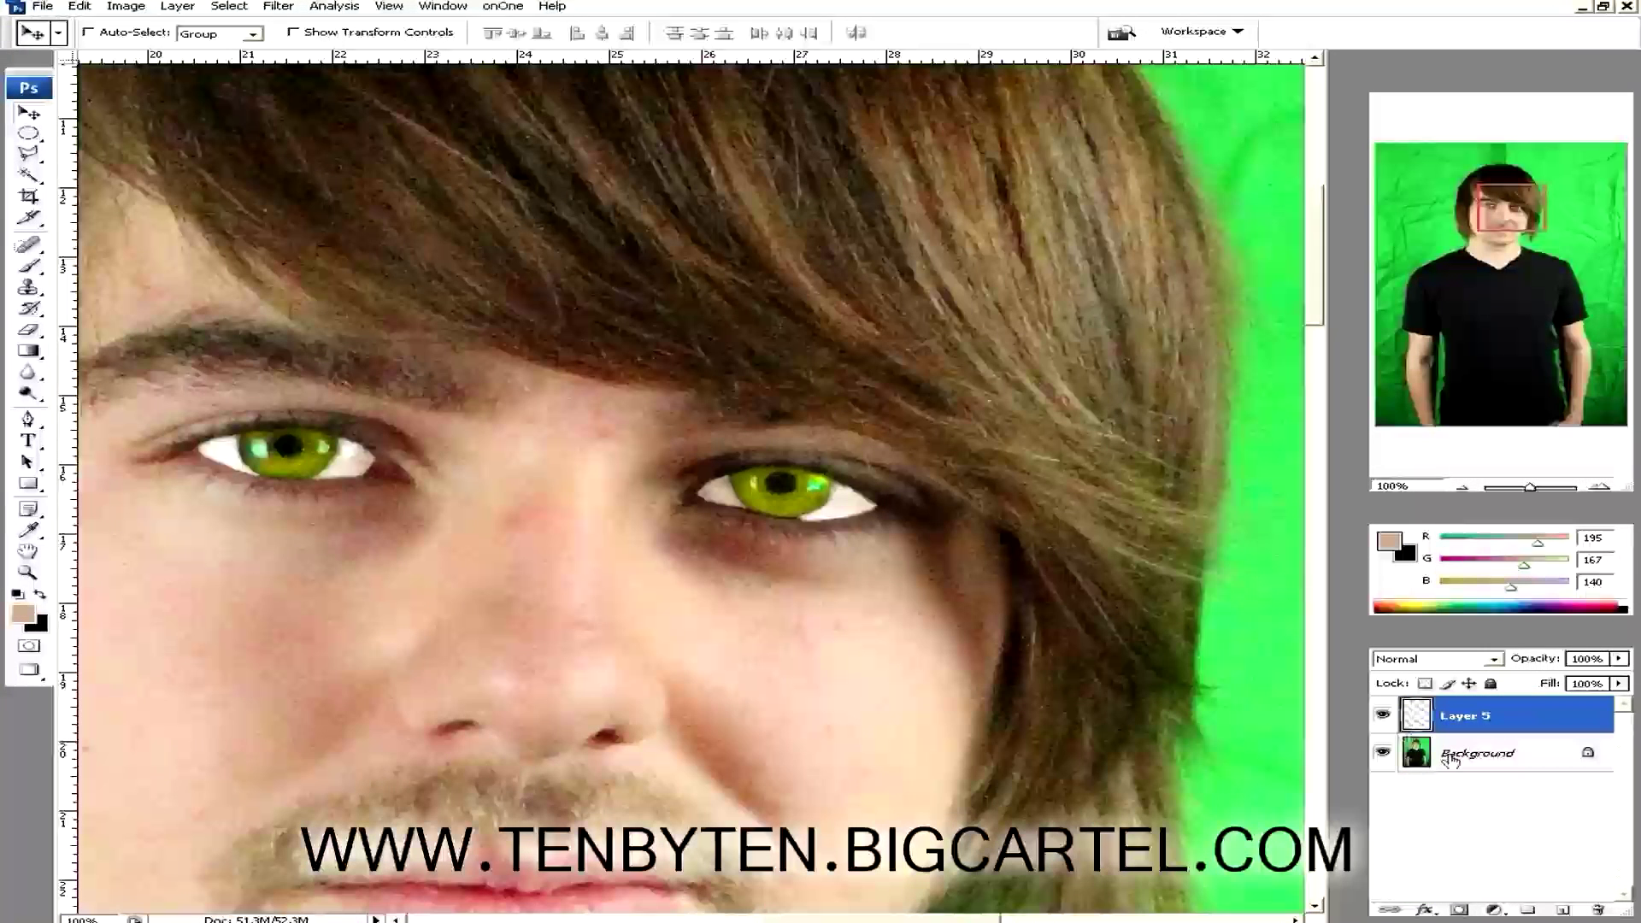
Toggle the merged eye layer's visibility several times to compare the retouched eyes with the originals.
{"action": "left_click", "coordinate": [1382, 717]}
{"action": "left_click", "coordinate": [1382, 716]}
{"action": "left_click", "coordinate": [1382, 716]}
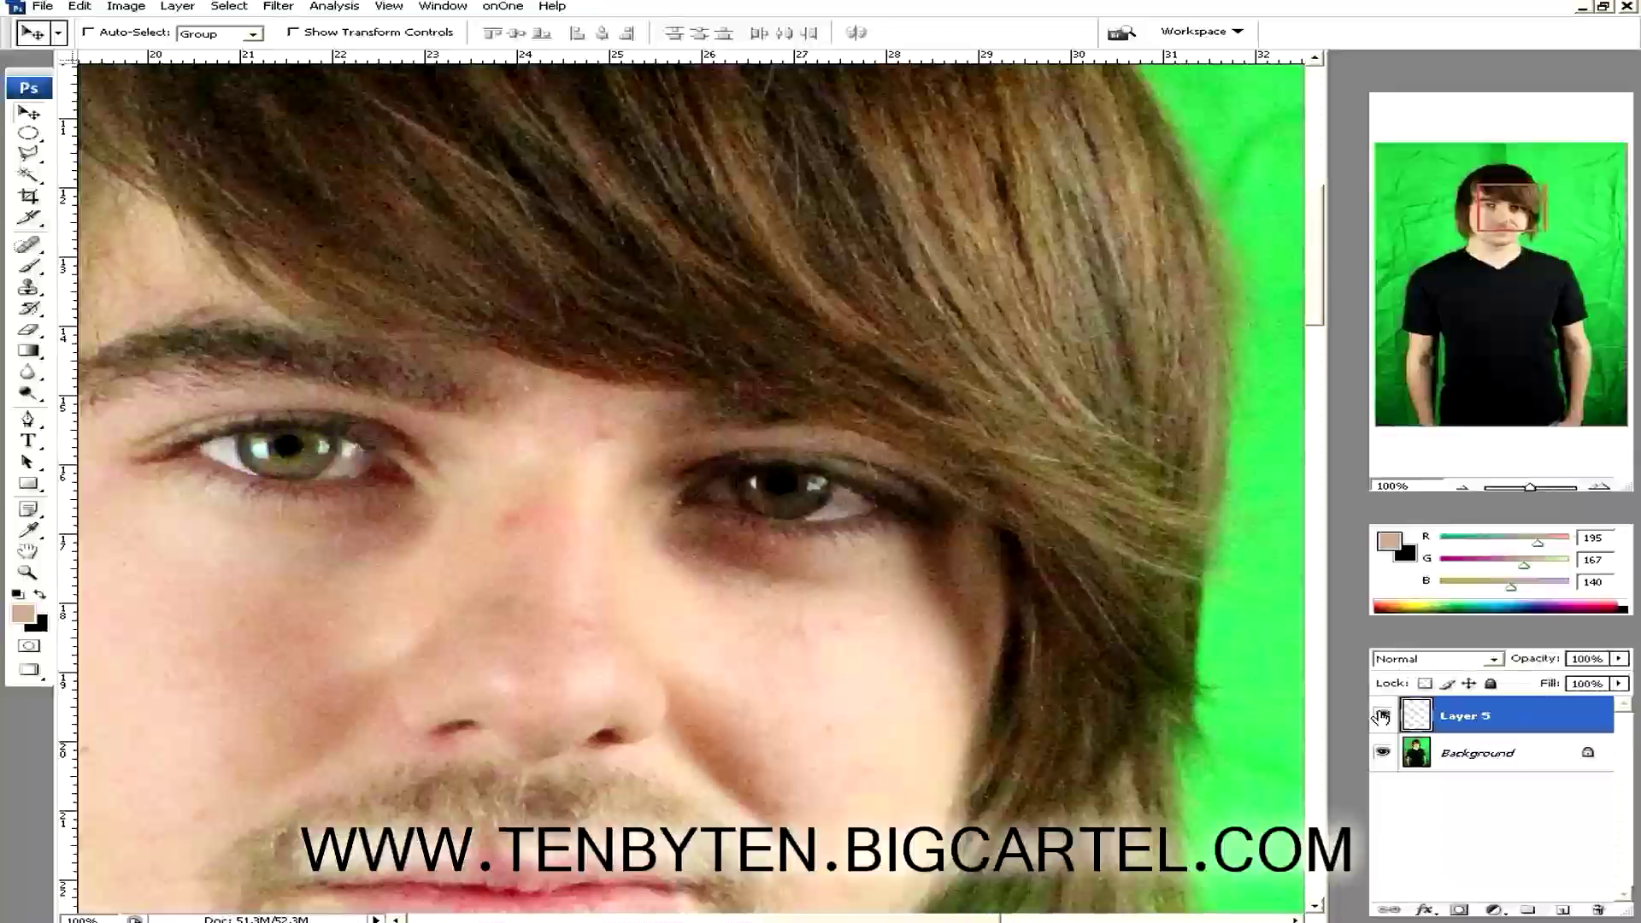
{"action": "left_click", "coordinate": [1383, 716]}
{"action": "left_click", "coordinate": [1382, 716]}
{"action": "left_click", "coordinate": [1382, 717]}
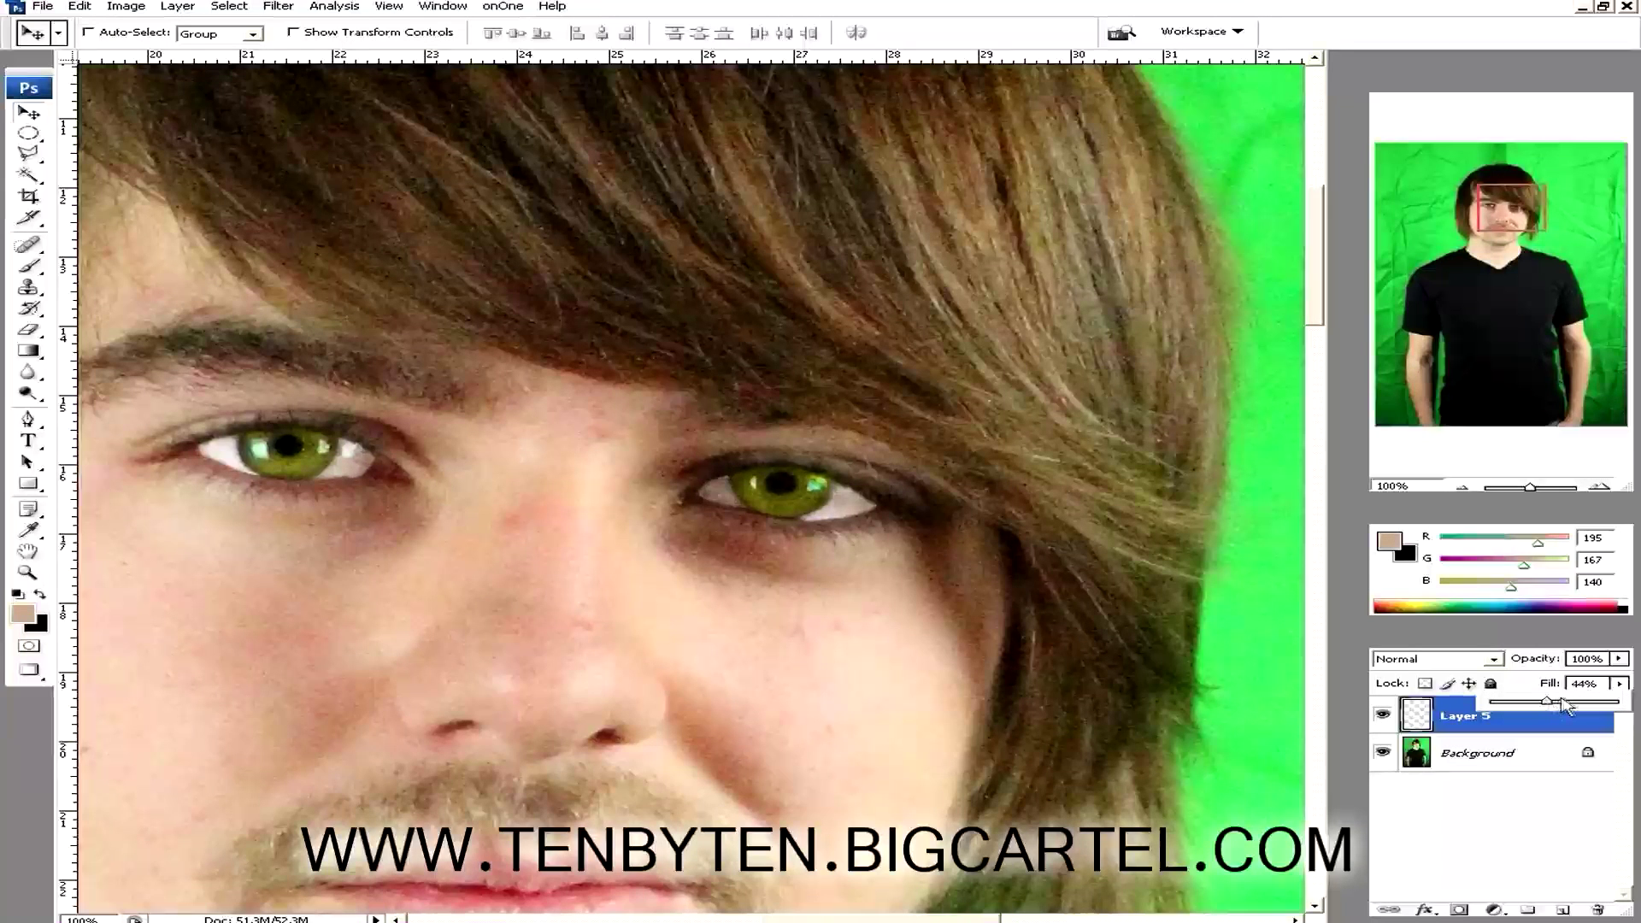
Set the merged eye layer's fill to 53% and compare the eyes with the layer hidden and shown.
{"action": "left_click", "coordinate": [1451, 859]}
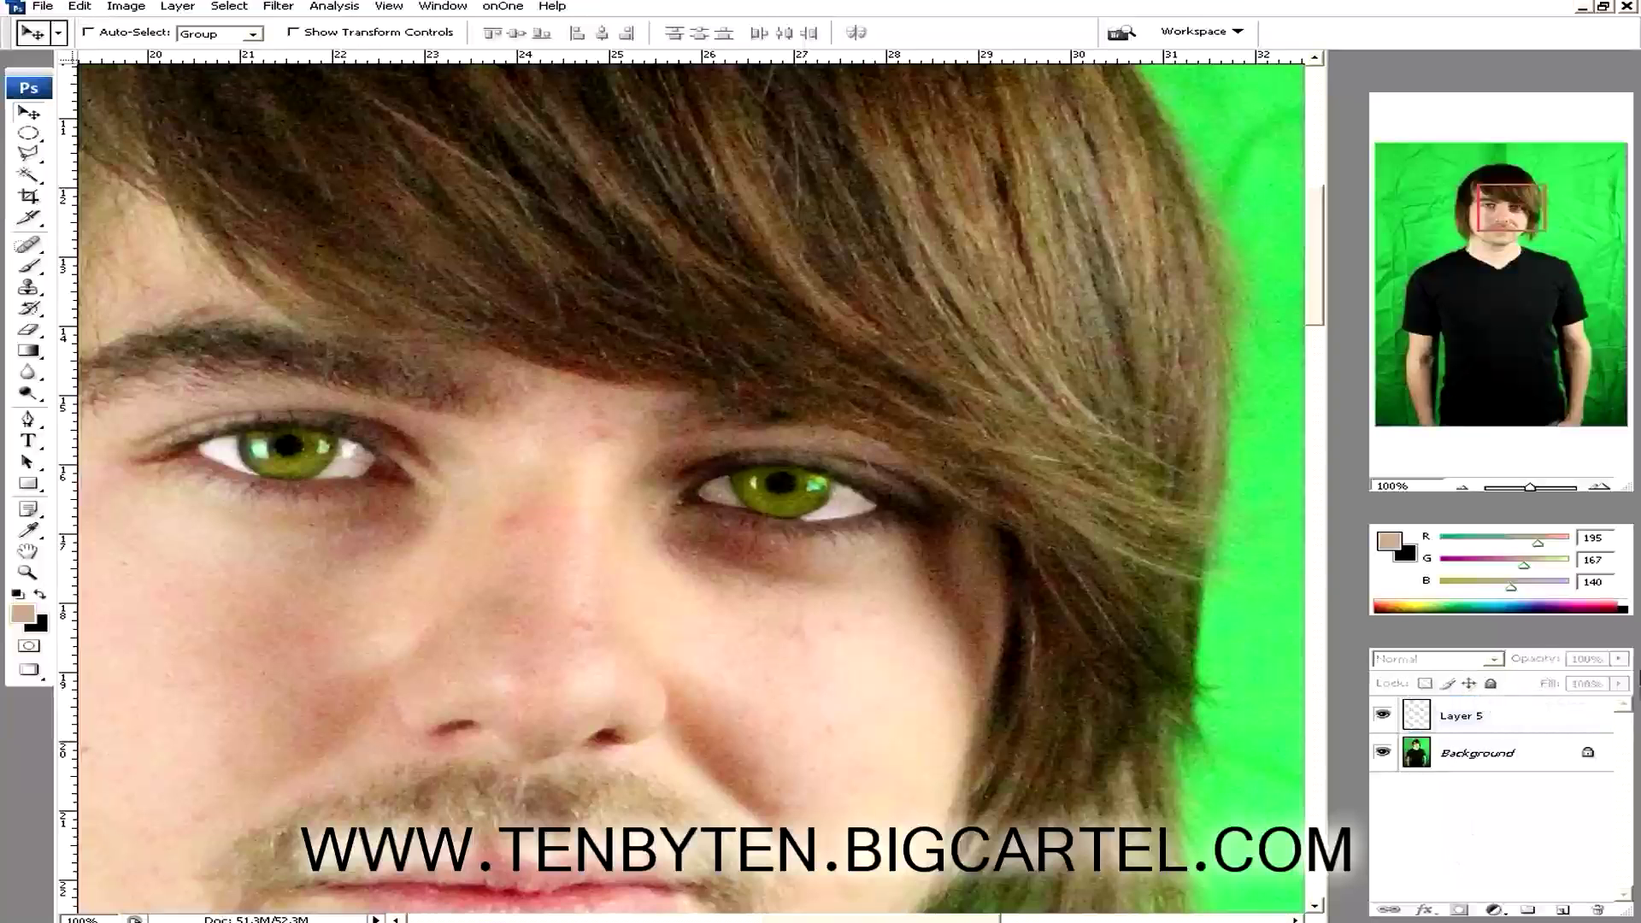
{"action": "left_click", "coordinate": [1461, 718]}
{"action": "left_click_drag", "start_coordinate": [1619, 699], "coordinate": [1637, 703]}
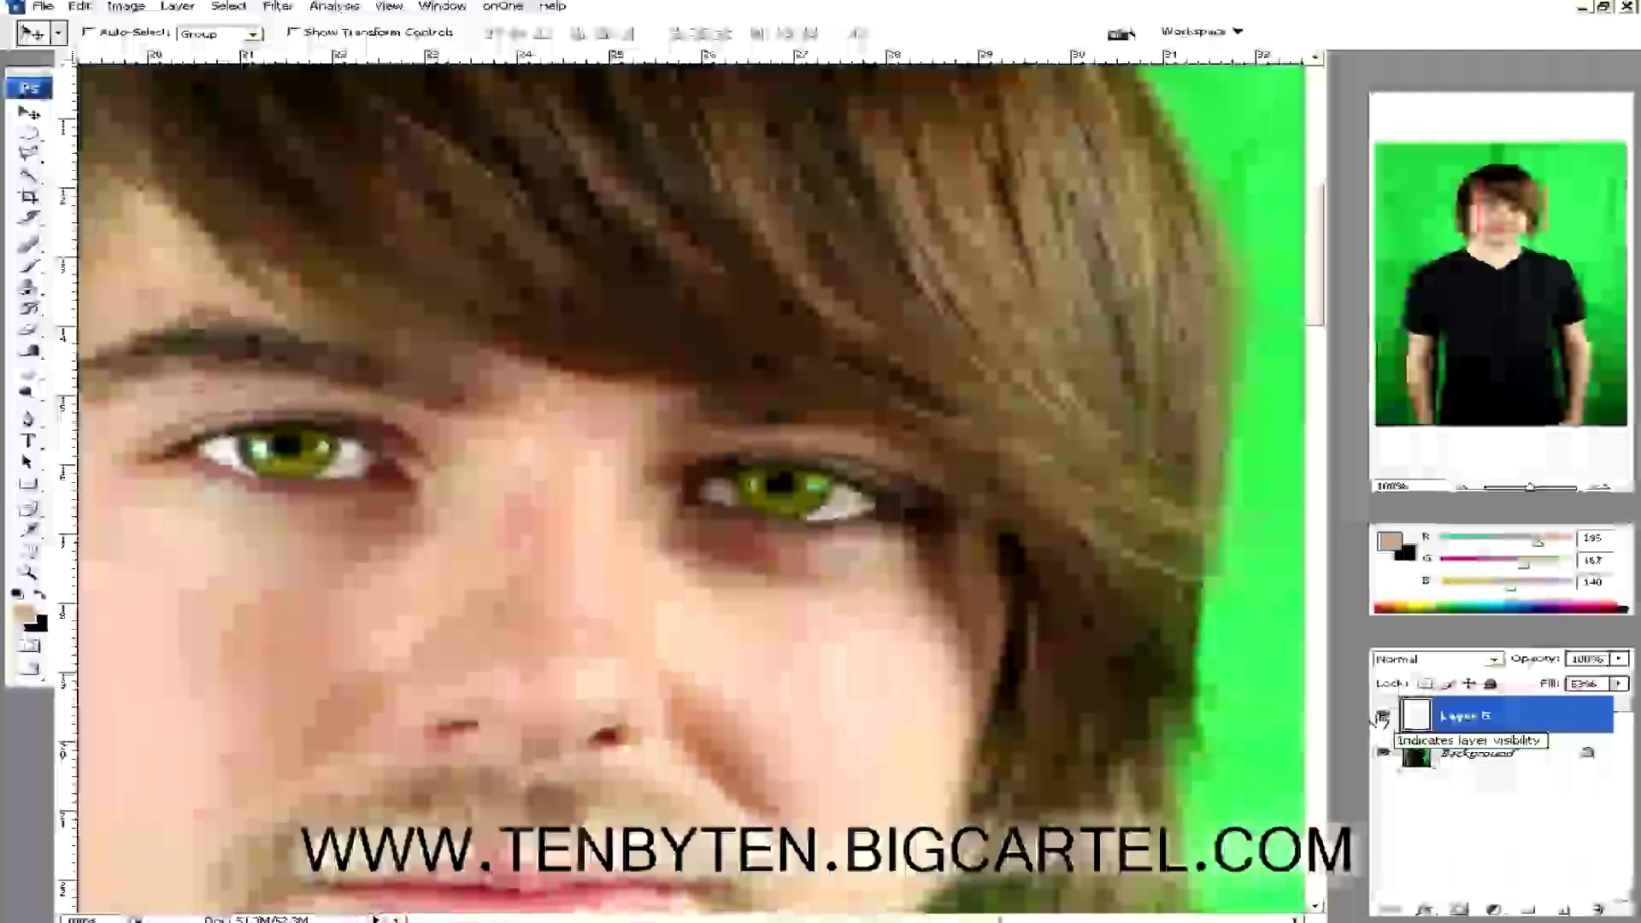
{"action": "left_click", "coordinate": [1383, 716]}
{"action": "left_click", "coordinate": [1384, 717]}
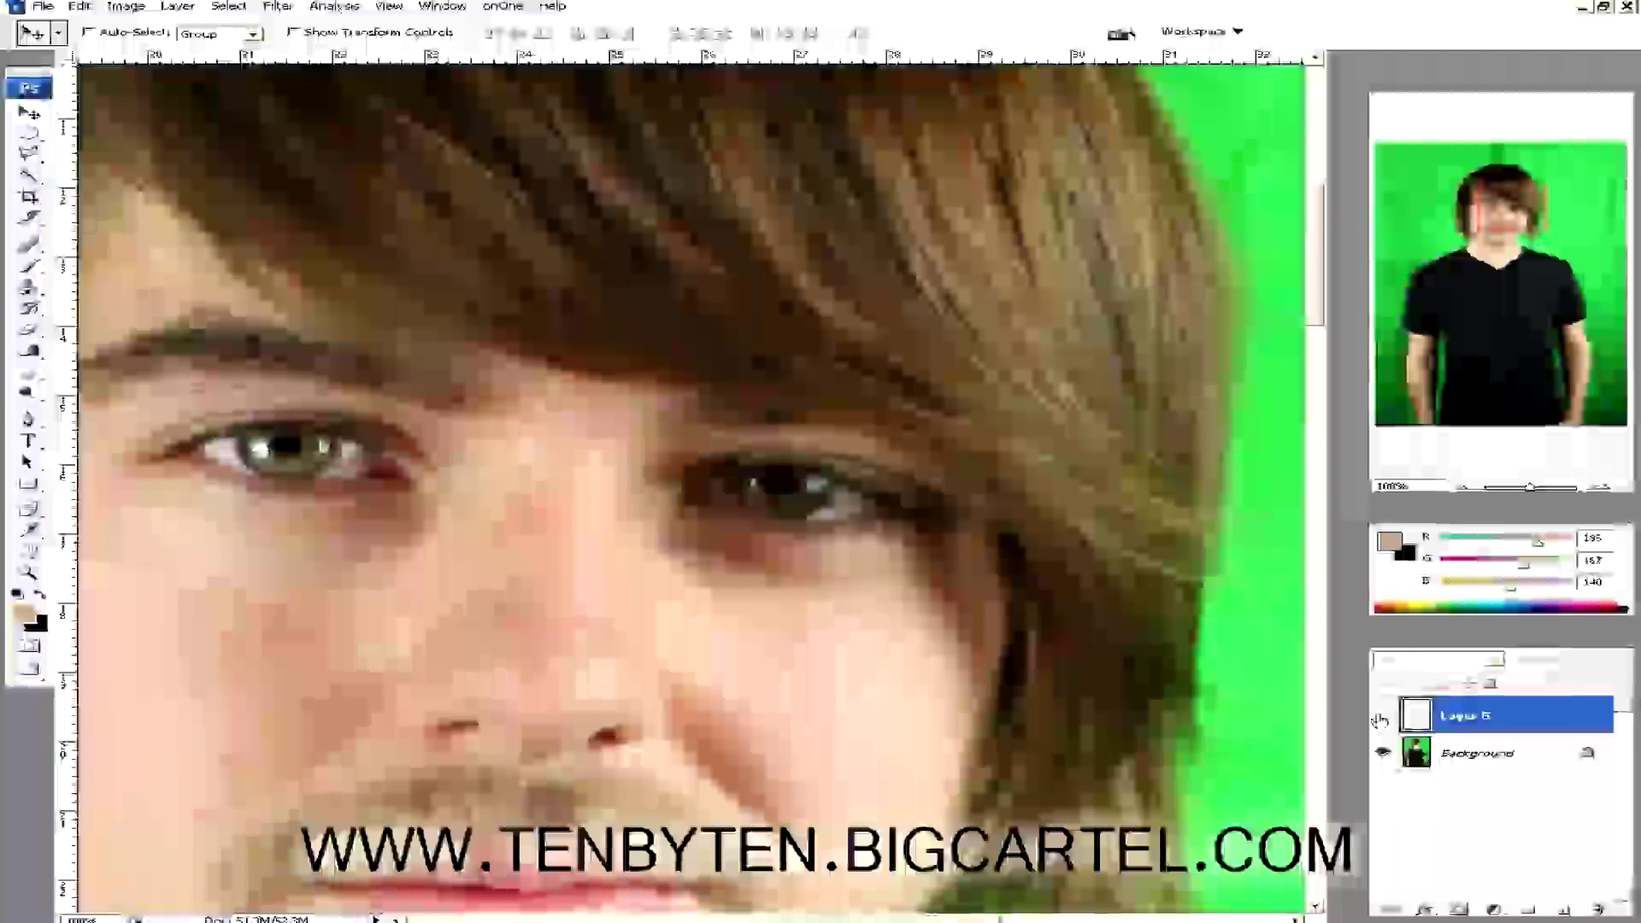
{"action": "left_click", "coordinate": [1382, 718]}
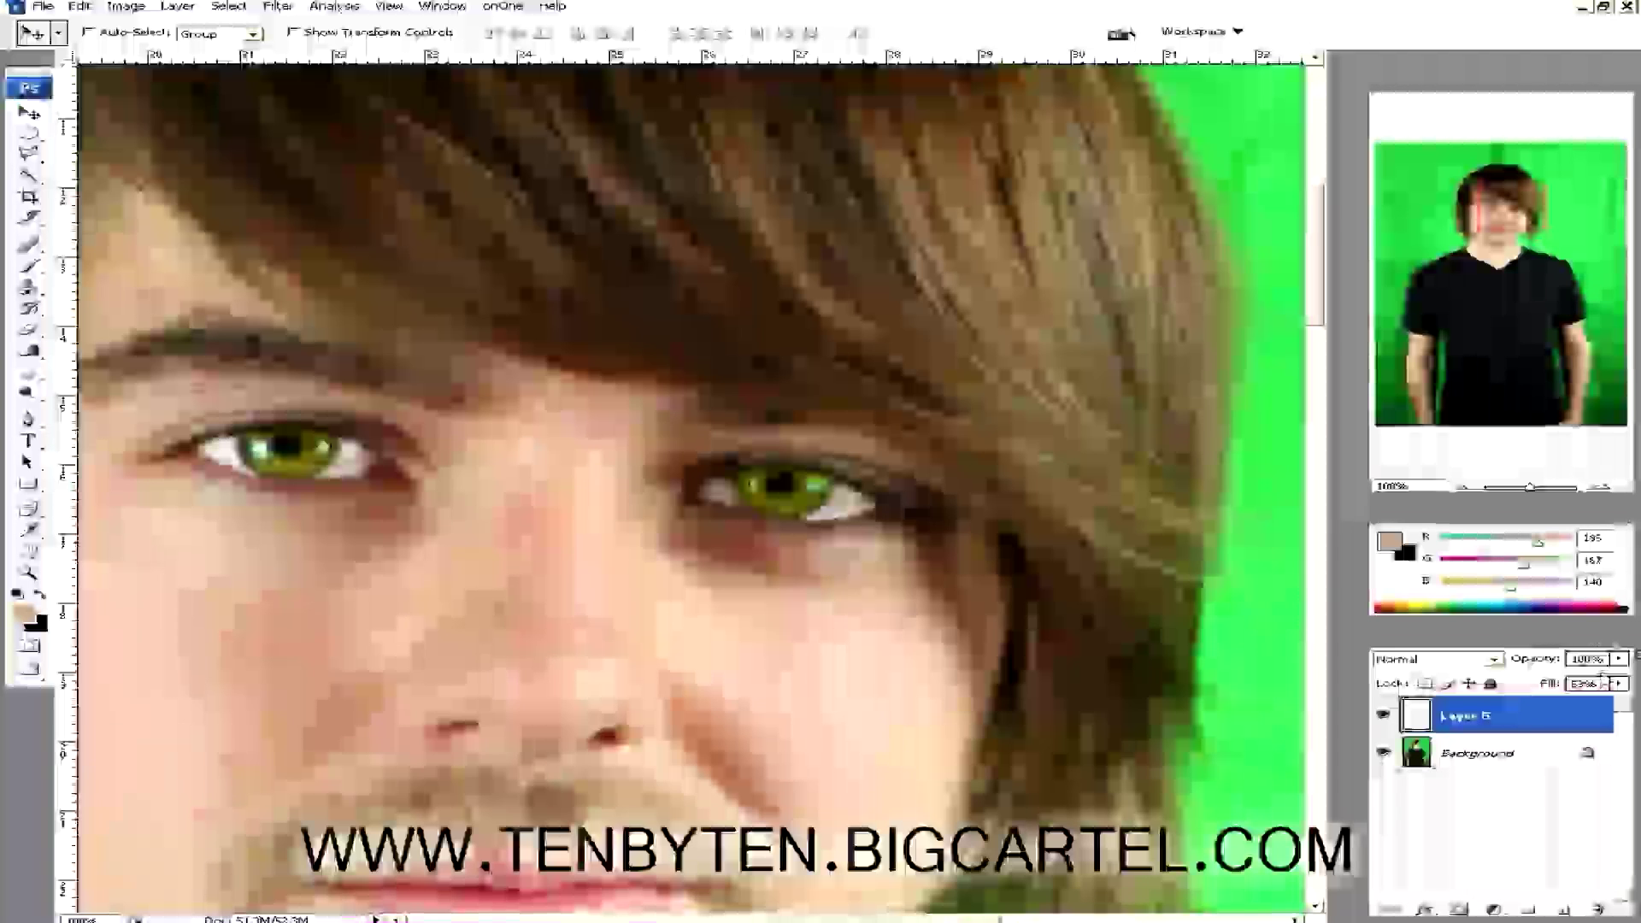
Reduce the merged eye layer's fill to 36% and keep that layer active.
{"action": "left_click", "coordinate": [1618, 684]}
{"action": "left_click_drag", "start_coordinate": [1560, 703], "coordinate": [1537, 703]}
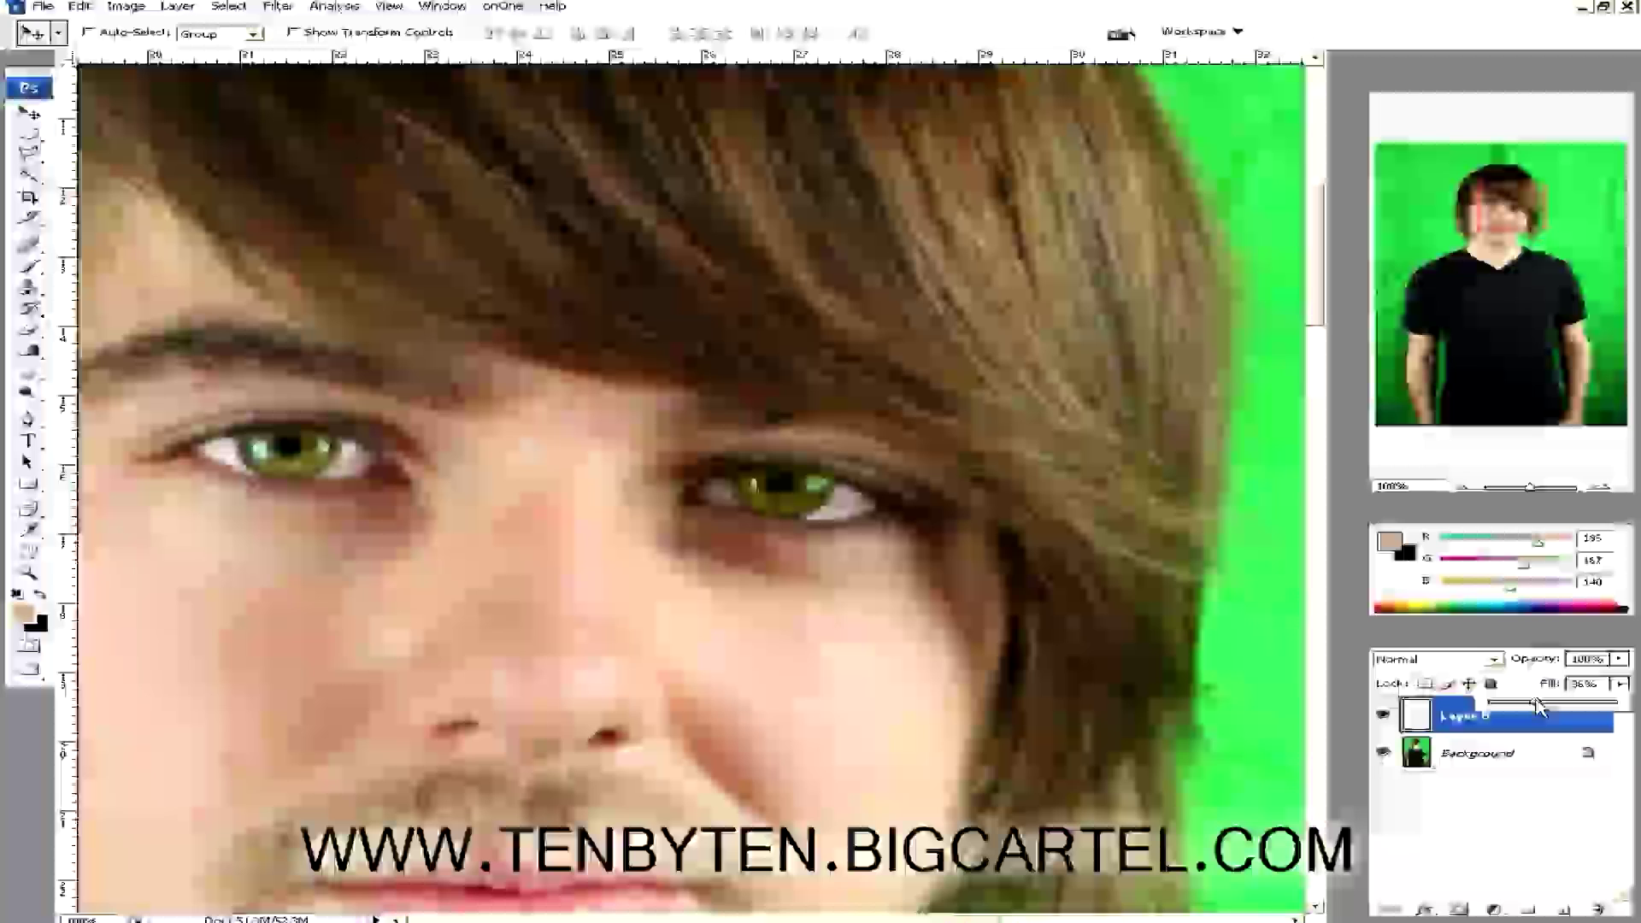
{"action": "left_click", "coordinate": [1536, 785]}
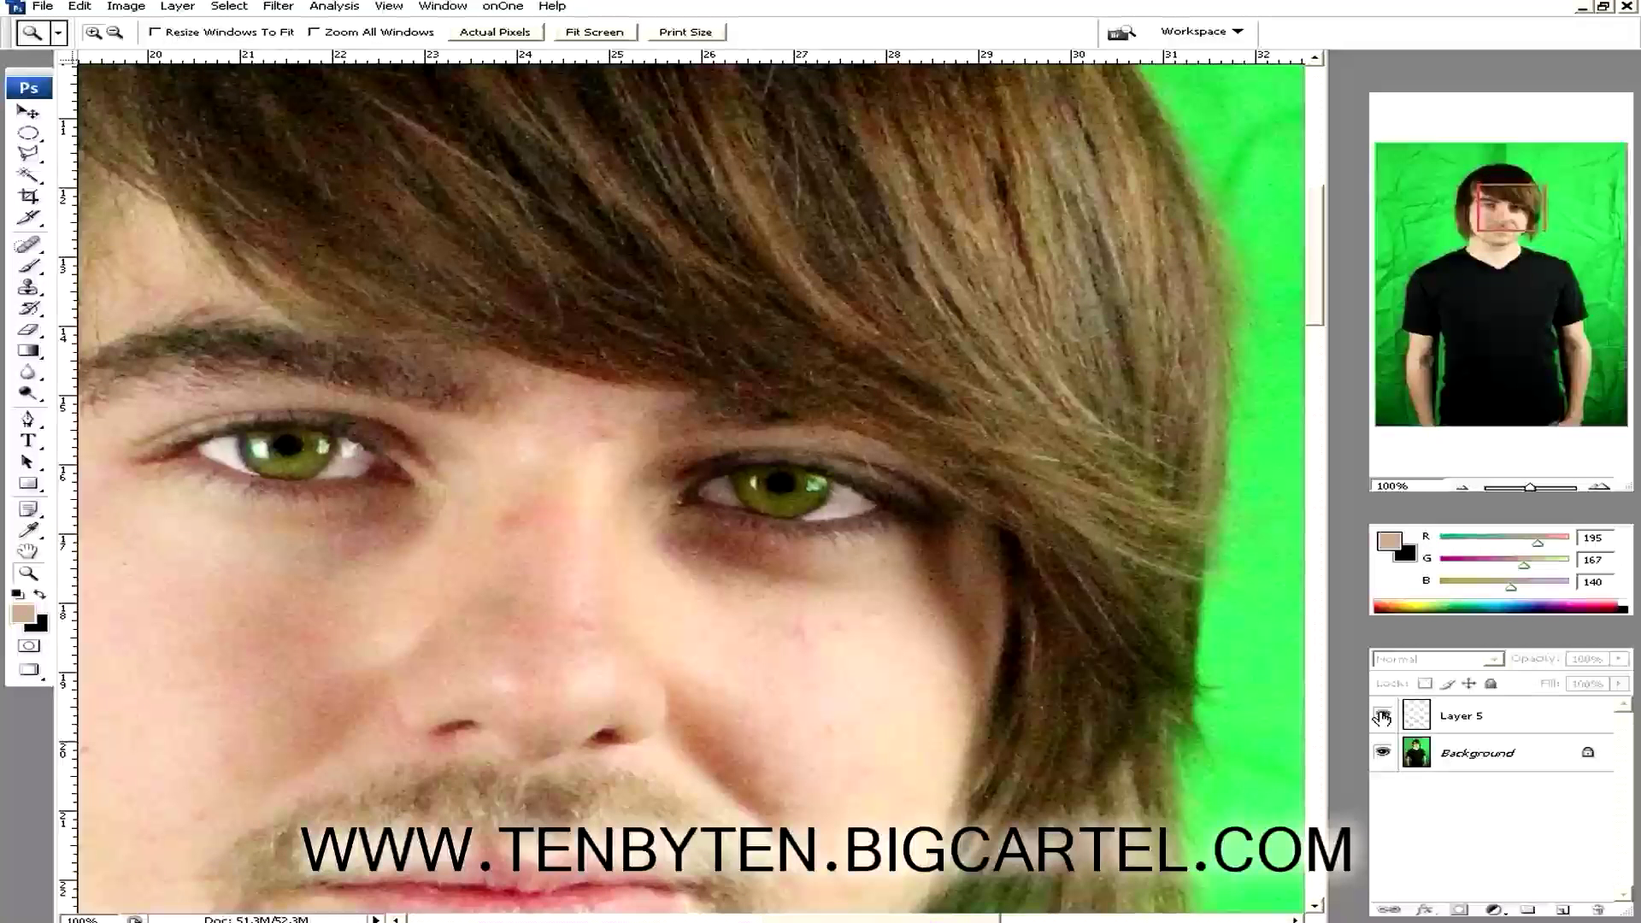
{"action": "left_click", "coordinate": [1526, 716]}
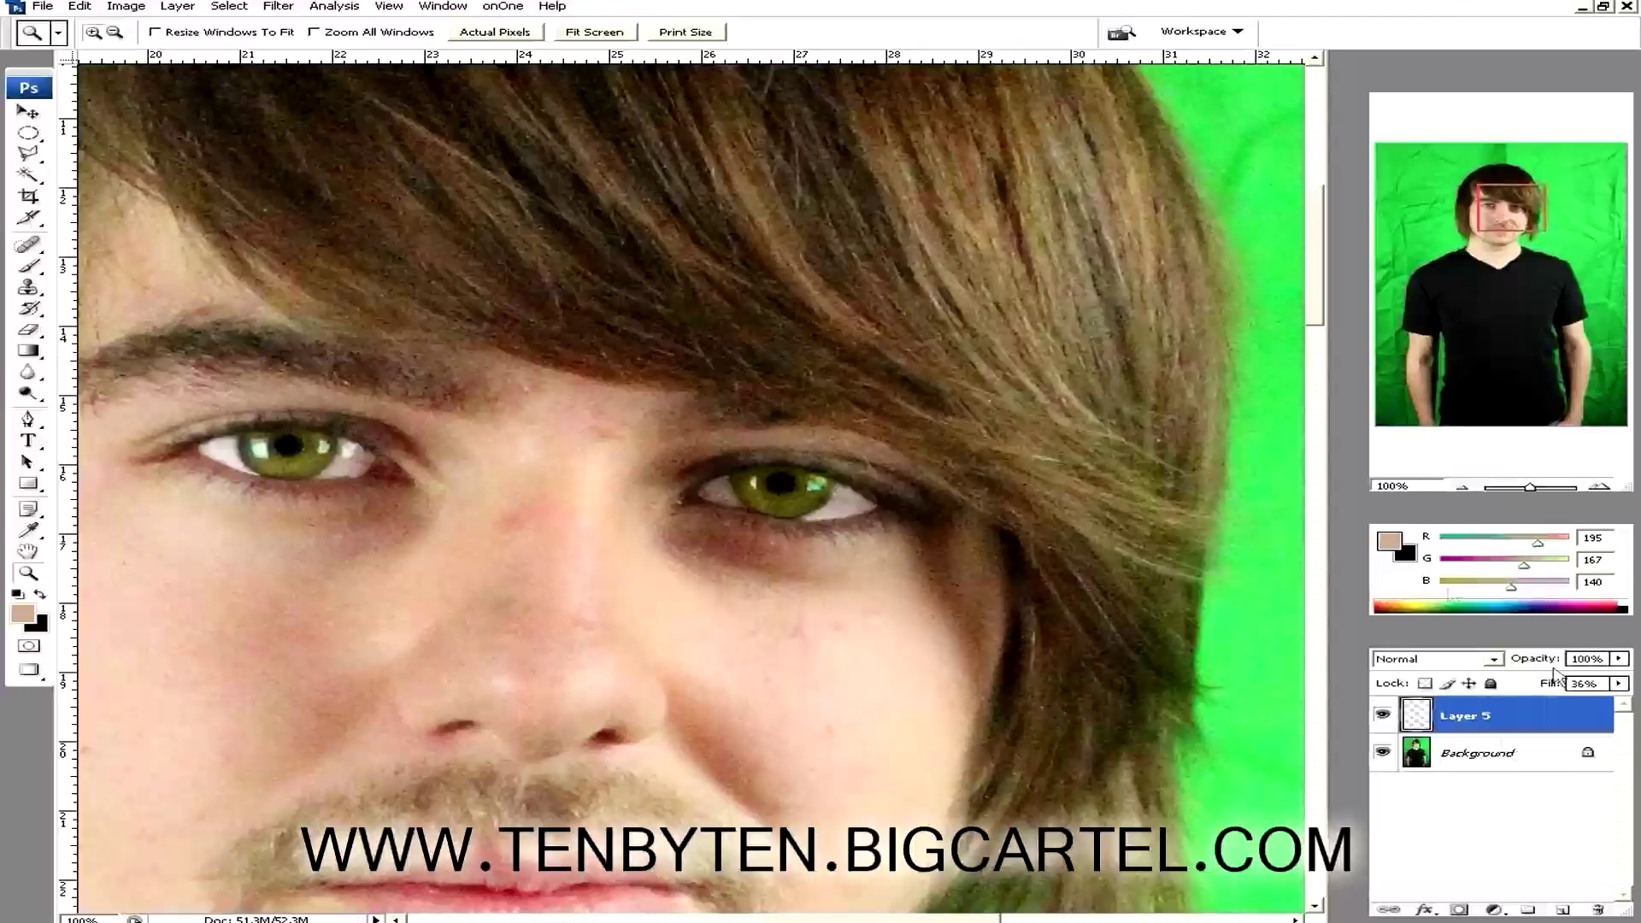
Compare the whole portrait with and without the merged eye layer and set the layer's fill to 51%.
{"action": "left_click", "coordinate": [594, 34]}
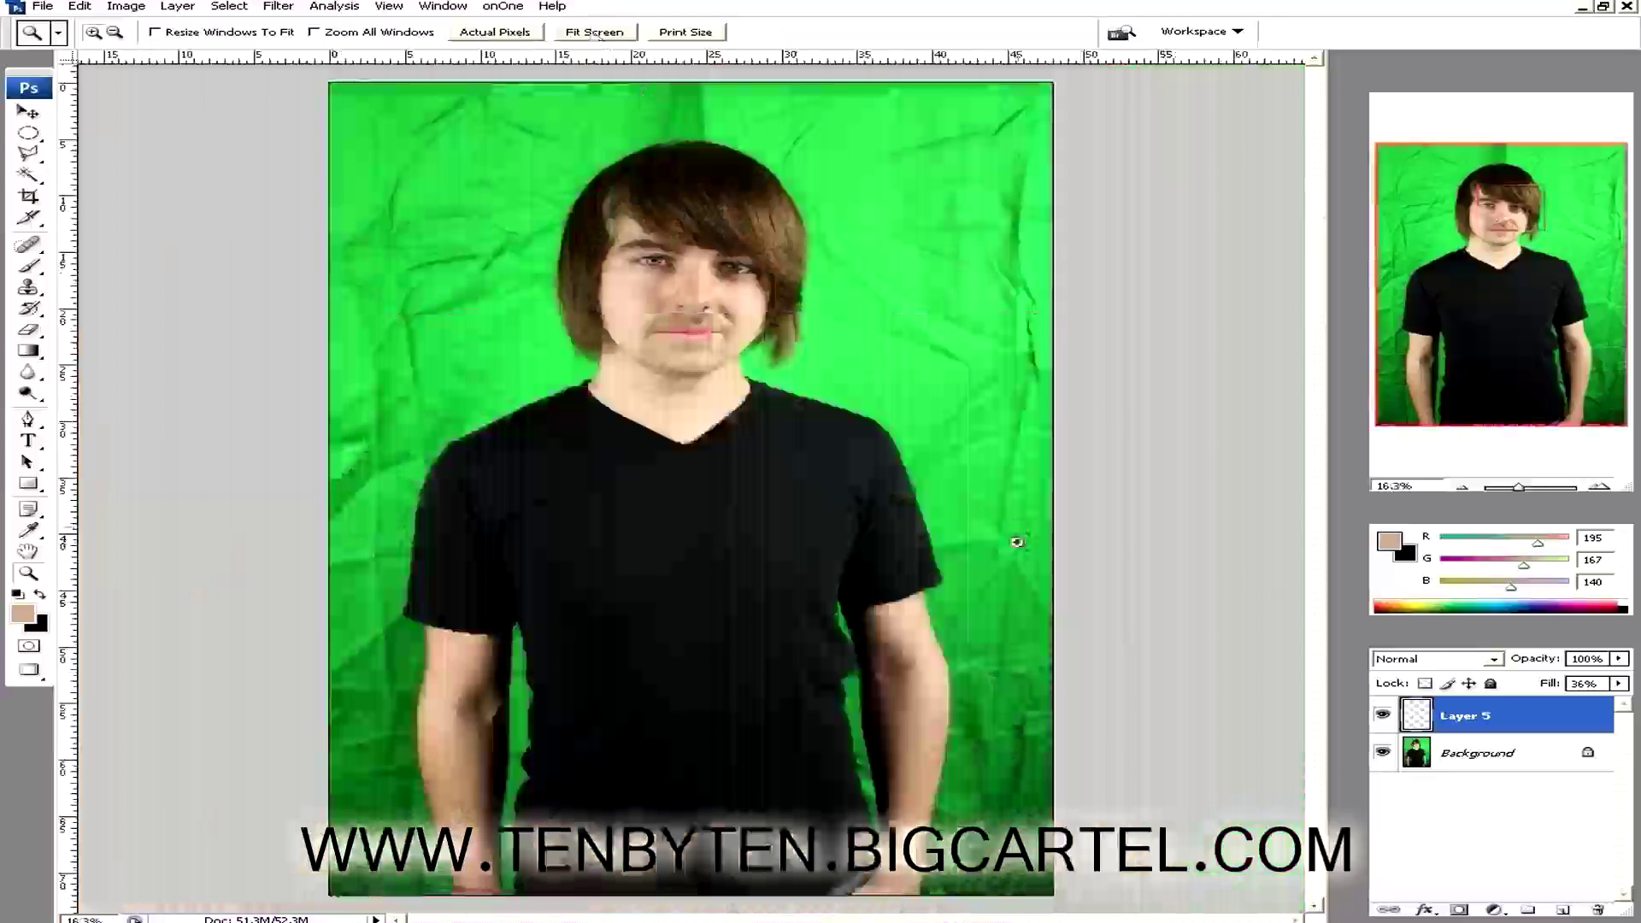
{"action": "left_click", "coordinate": [1382, 715]}
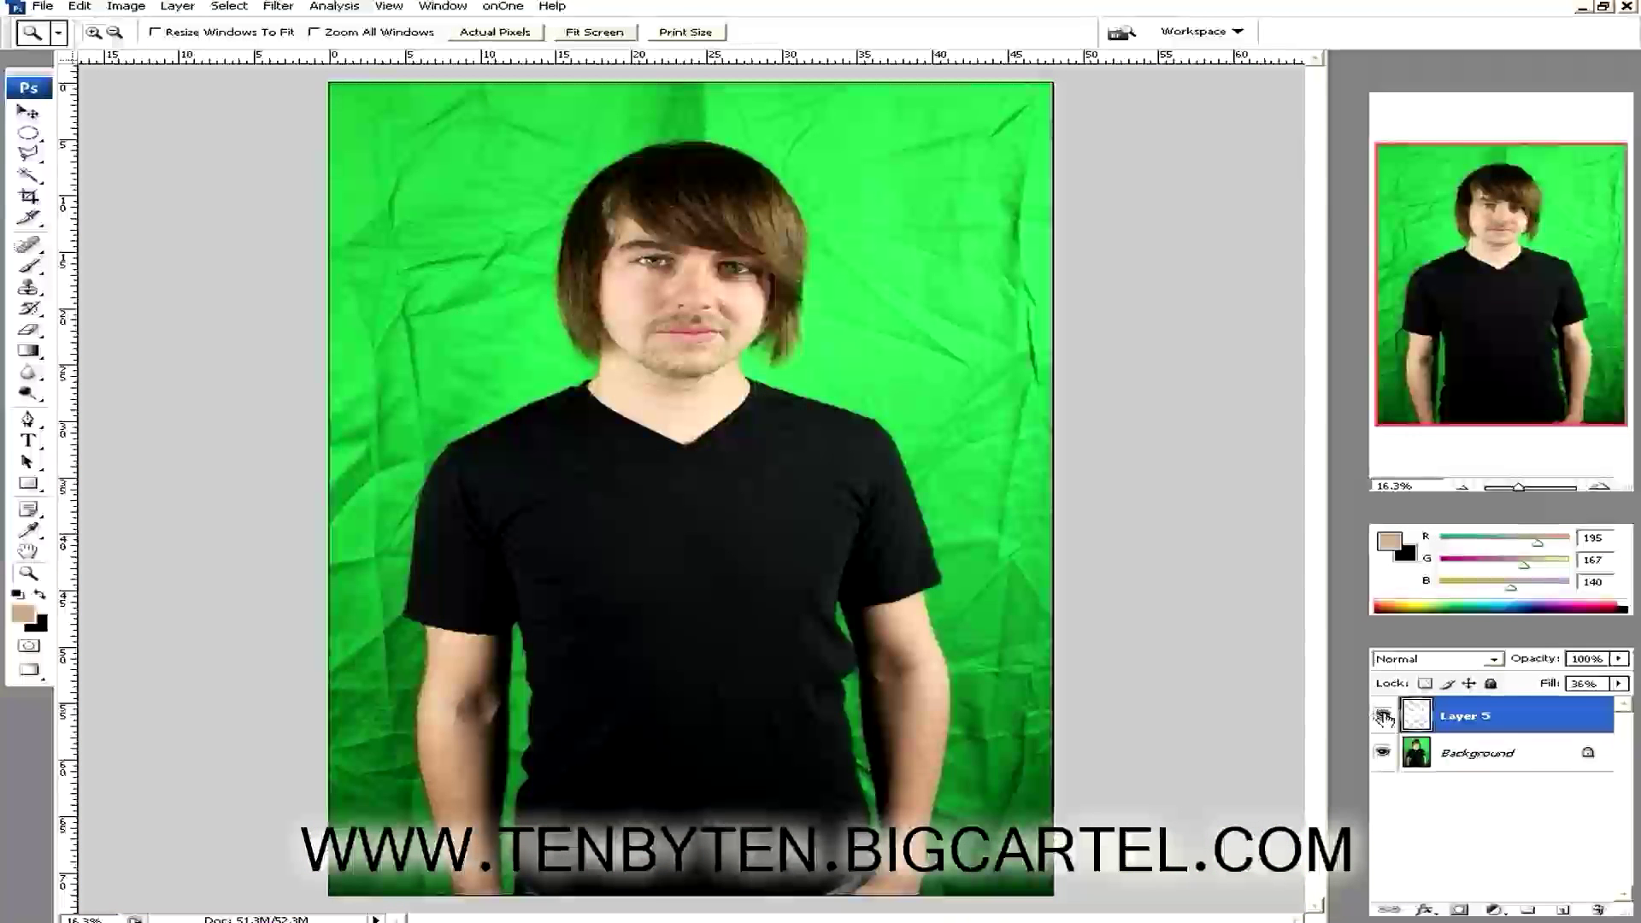
{"action": "left_click", "coordinate": [1382, 714]}
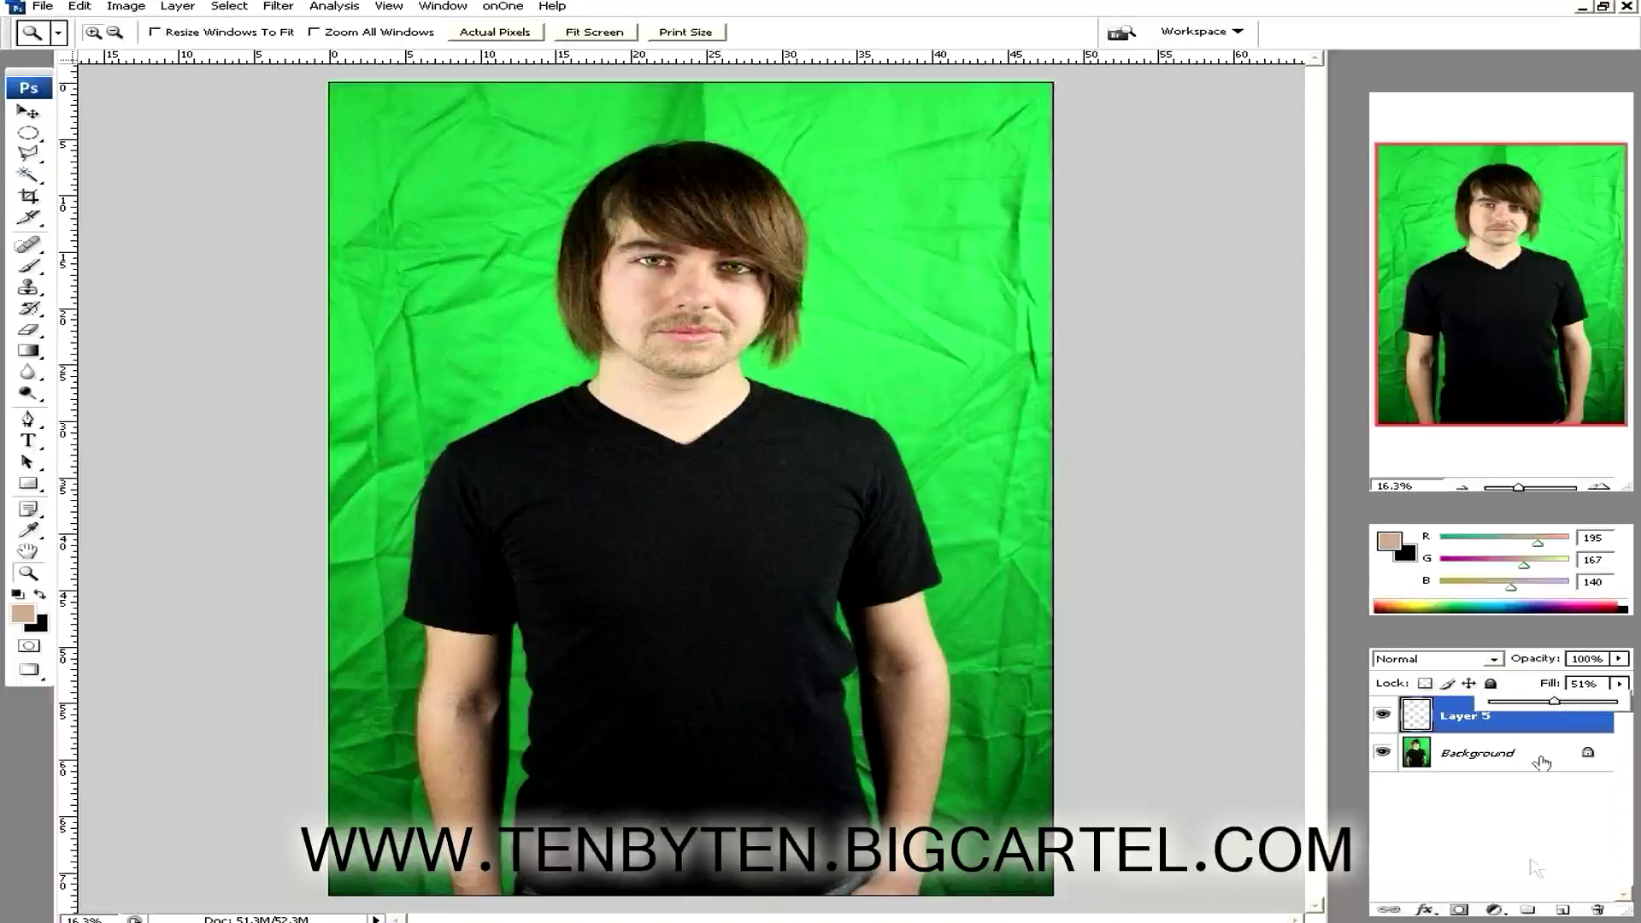
{"action": "left_click", "coordinate": [1492, 834]}
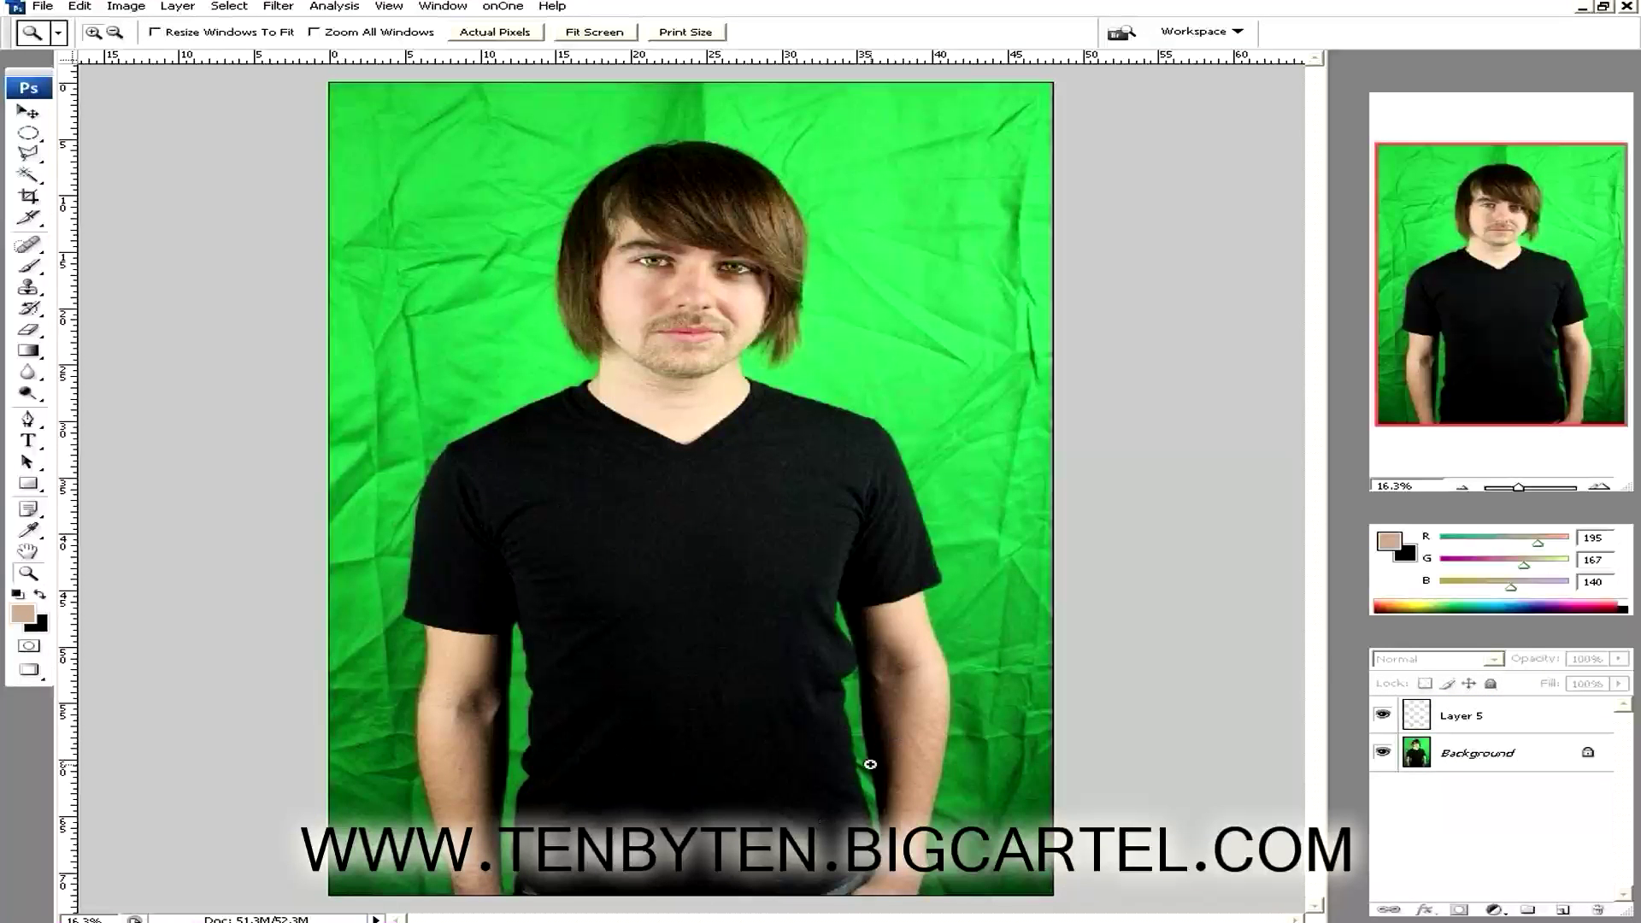